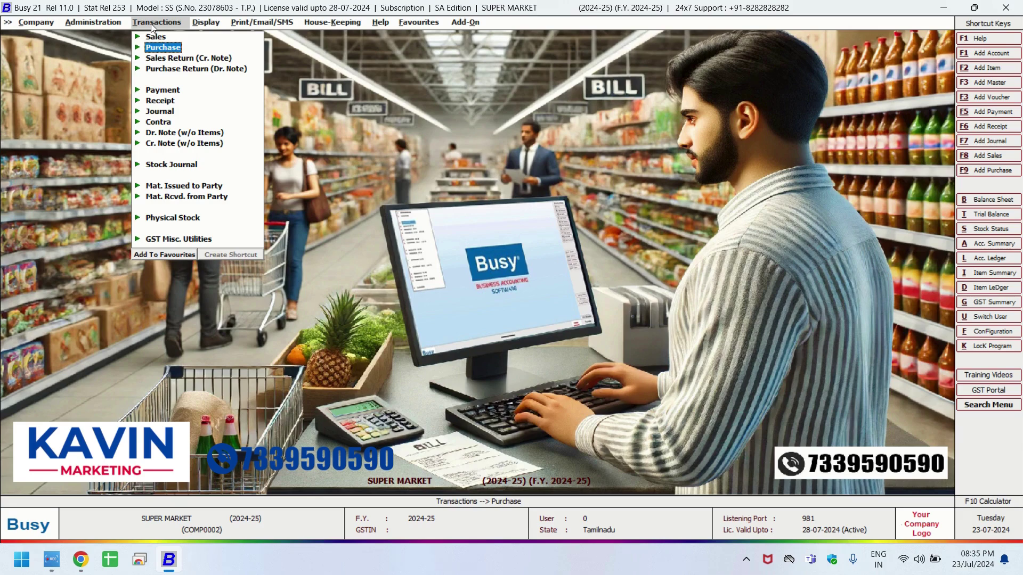
Start purchase voucher number 1515 and open a new party account form.
{"action": "left_click", "coordinate": [162, 49]}
{"action": "left_click", "coordinate": [187, 60]}
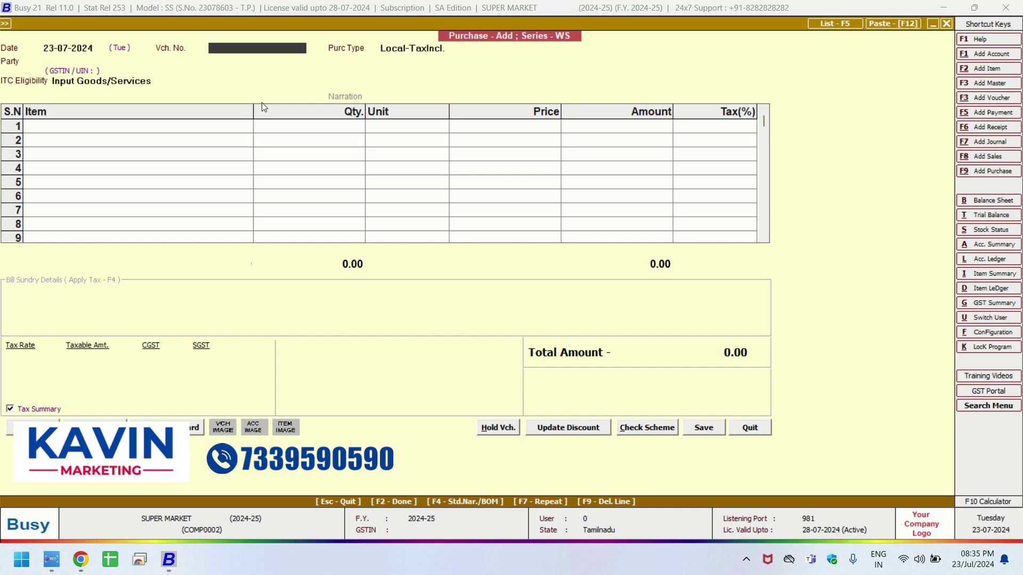
{"action": "type", "text": "1515"}
{"action": "key", "text": "Return"}
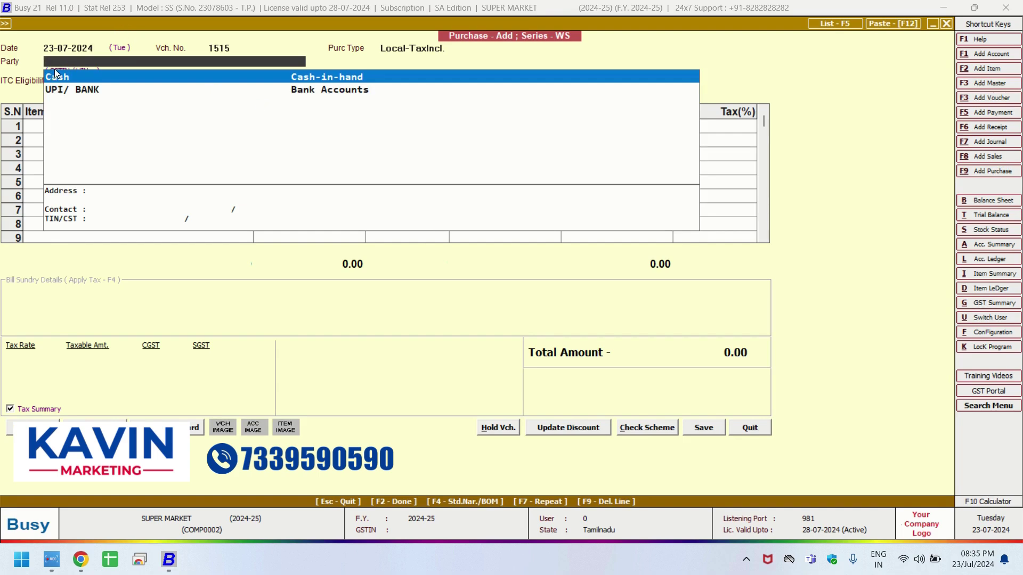
{"action": "key", "text": "alt+F1"}
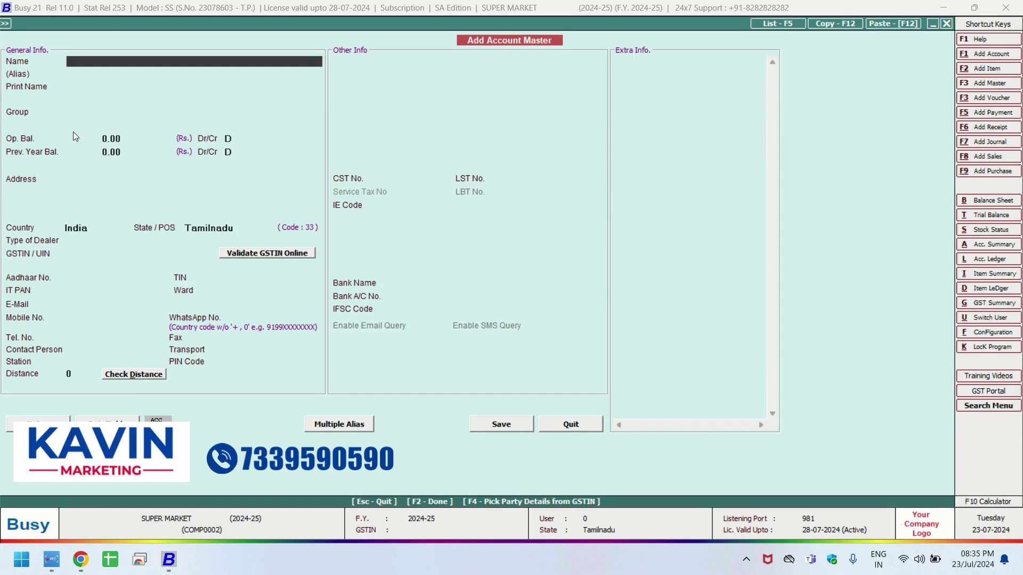
Name the new account KAVIN MARKETING and place it under Sundry Creditors.
{"action": "type", "text": "KAVIN MARKETING"}
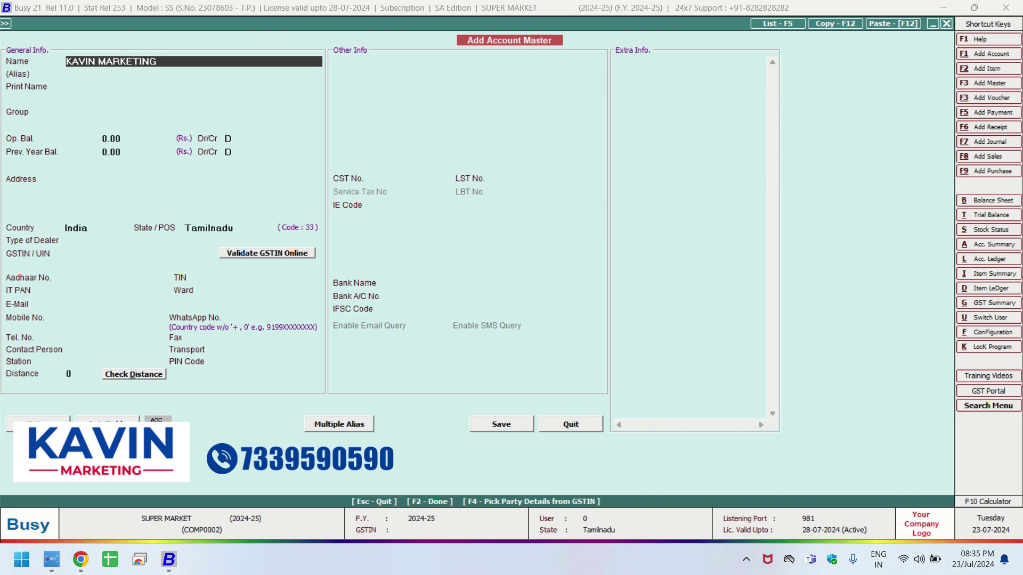
{"action": "key", "text": "Return"}
{"action": "key", "text": "Return"}
{"action": "key", "text": "Return"}
{"action": "type", "text": "SUN"}
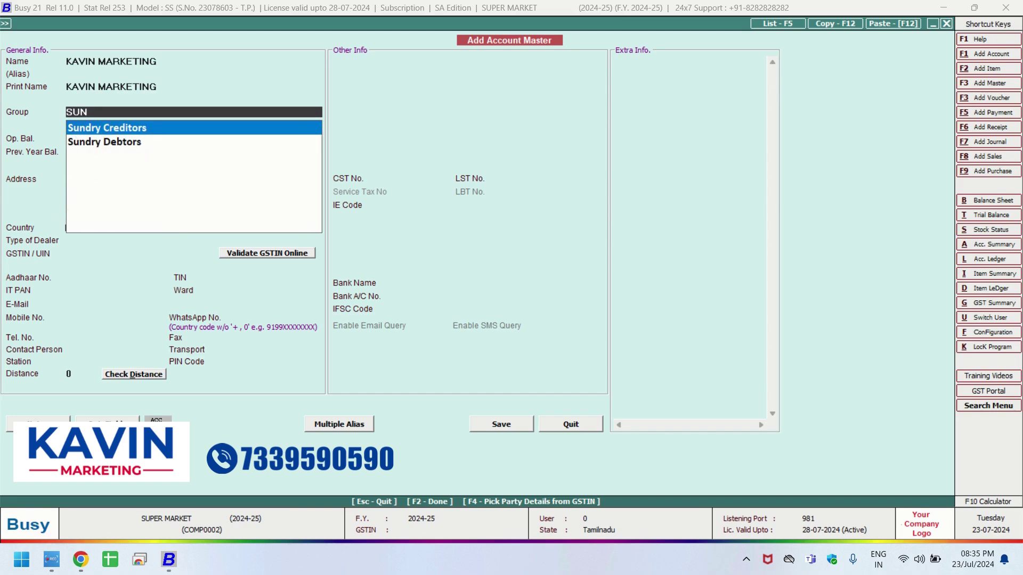
{"action": "key", "text": "Return"}
Give the Sundry Creditors group the alias 1SUPPLIER and save it.
{"action": "key", "text": "Up"}
{"action": "key", "text": "F4"}
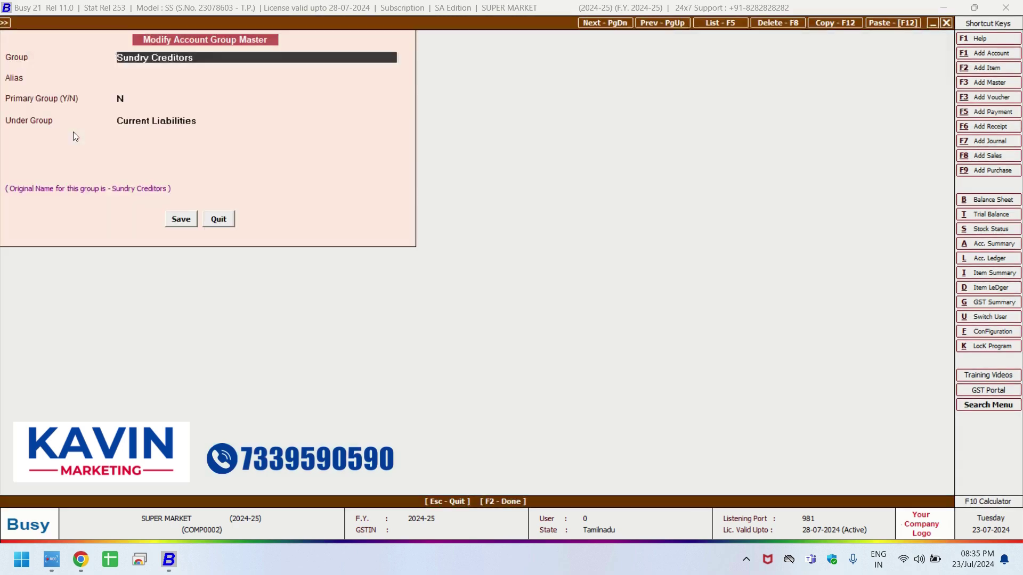
{"action": "key", "text": "Return"}
{"action": "type", "text": "1SU"}
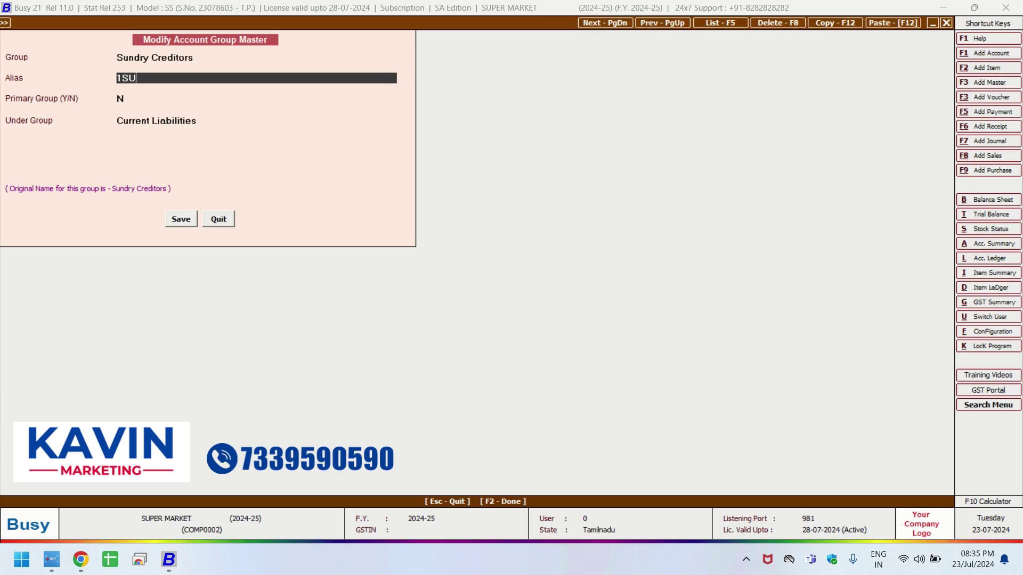
{"action": "type", "text": "PPLIER"}
{"action": "key", "text": "Return"}
{"action": "key", "text": "Return"}
{"action": "key", "text": "Return"}
{"action": "key", "text": "Return"}
{"action": "key", "text": "Return"}
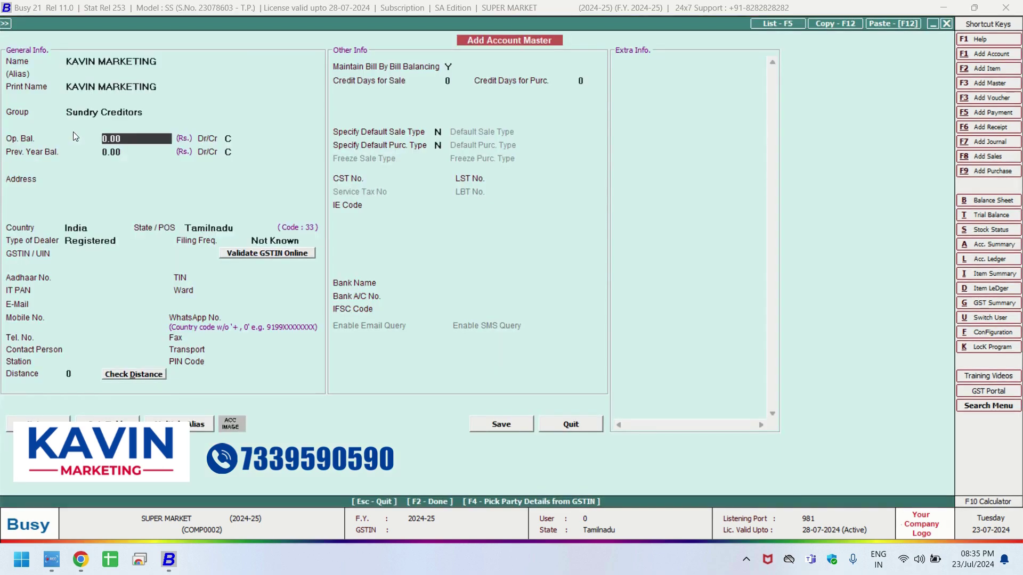
{"action": "left_click", "coordinate": [102, 180]}
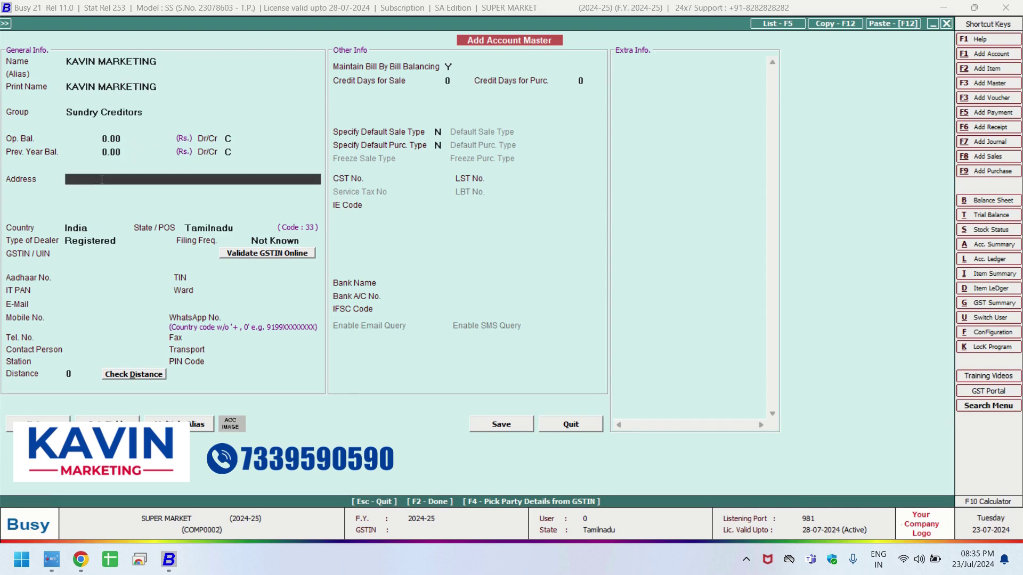
Enter the supplier's two-line address.
{"action": "key", "text": "Return"}
{"action": "type", "text": "VANIAY"}
{"action": "key", "text": "BackSpace"}
{"action": "key", "text": "BackSpace"}
{"action": "type", "text": "YAMBADI"}
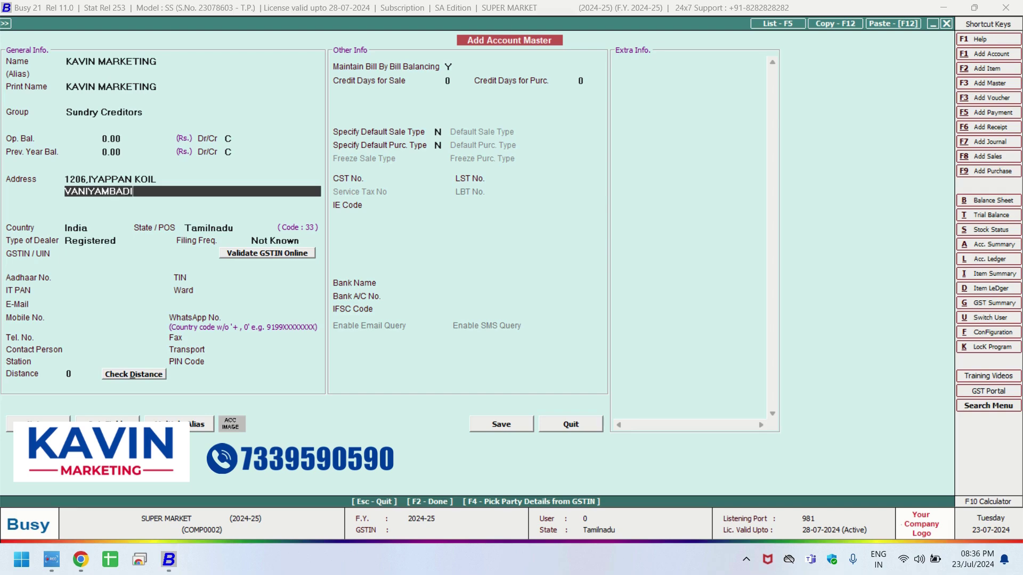
{"action": "key", "text": "Return"}
Mark the supplier as a Registered dealer, enter its GSTIN, and save the account.
{"action": "left_click", "coordinate": [112, 238]}
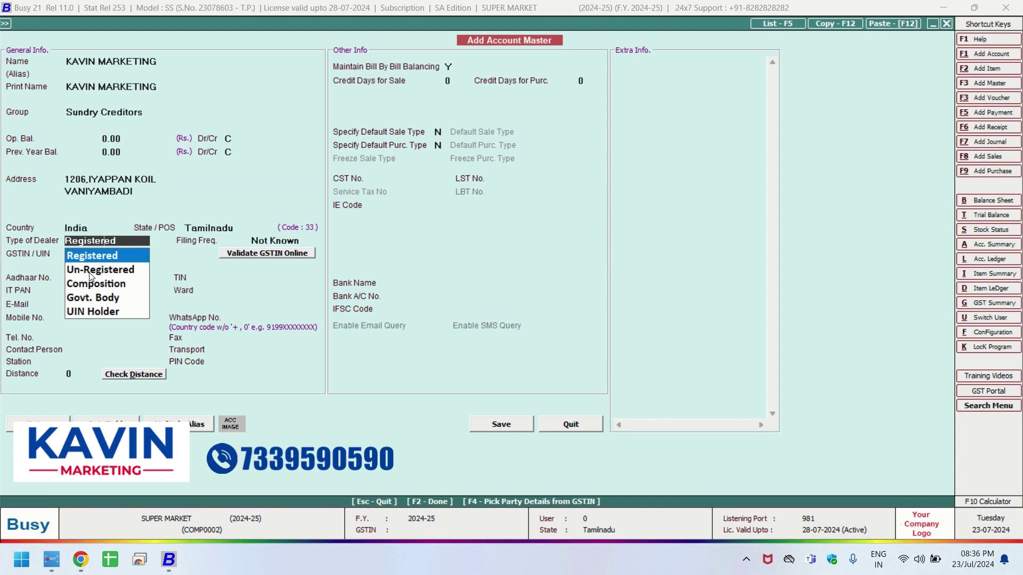
{"action": "left_click", "coordinate": [91, 257]}
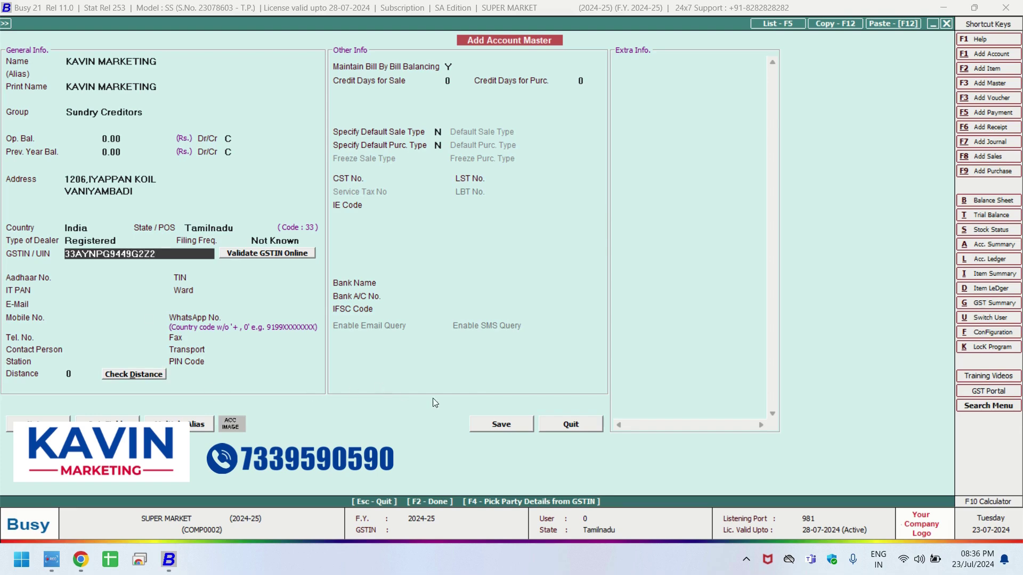
{"action": "left_click", "coordinate": [519, 423]}
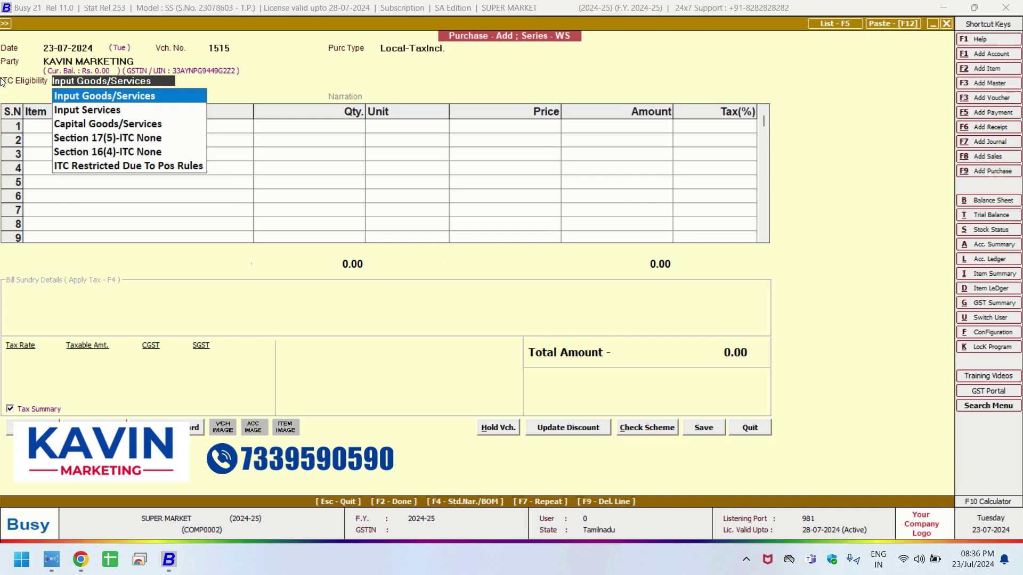
Set ITC eligibility to Input Goods/Services and add item 1028, SURF EXCEL BAR 10.
{"action": "left_click", "coordinate": [107, 95]}
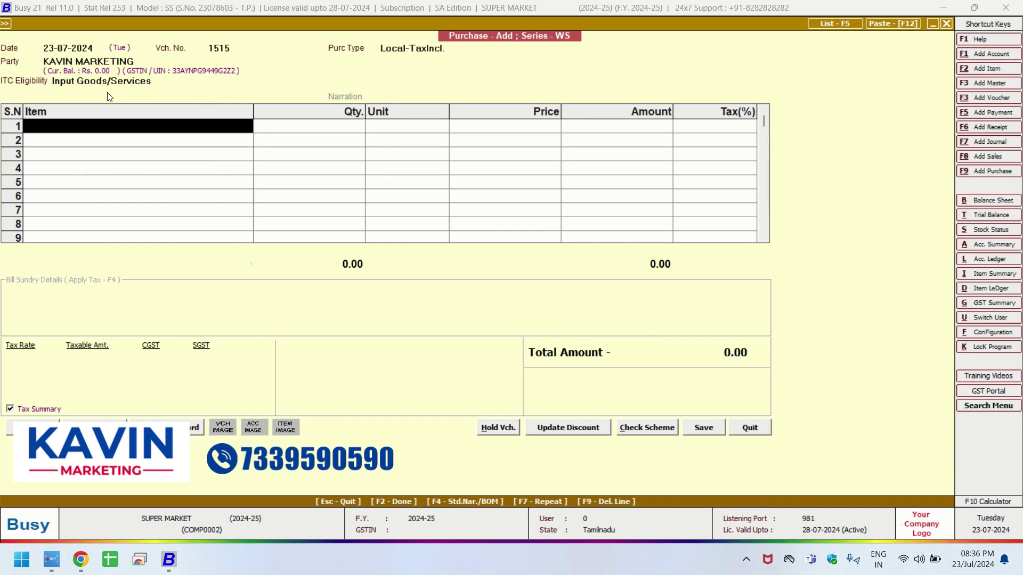
{"action": "type", "text": "1028"}
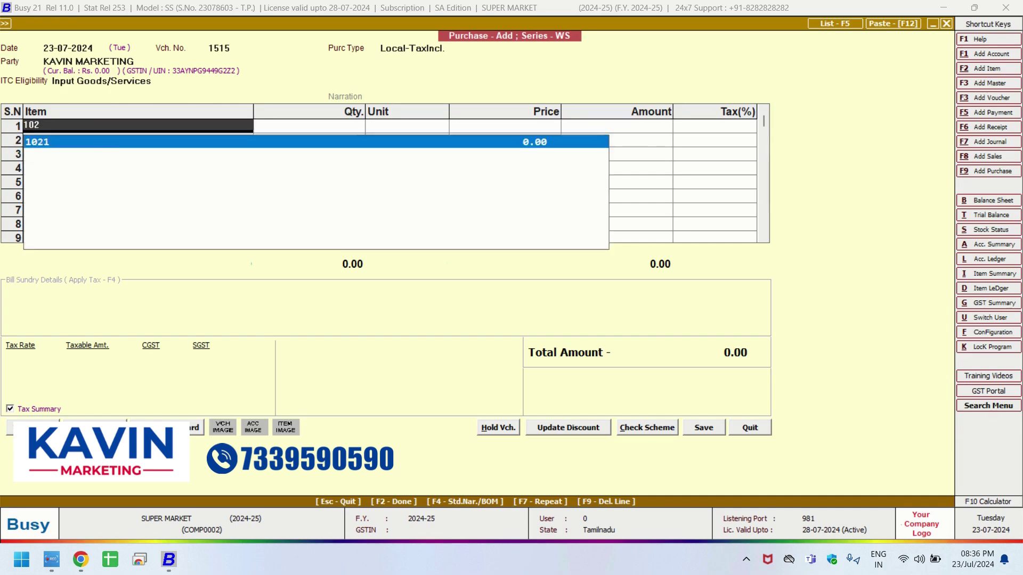
{"action": "key", "text": "Return"}
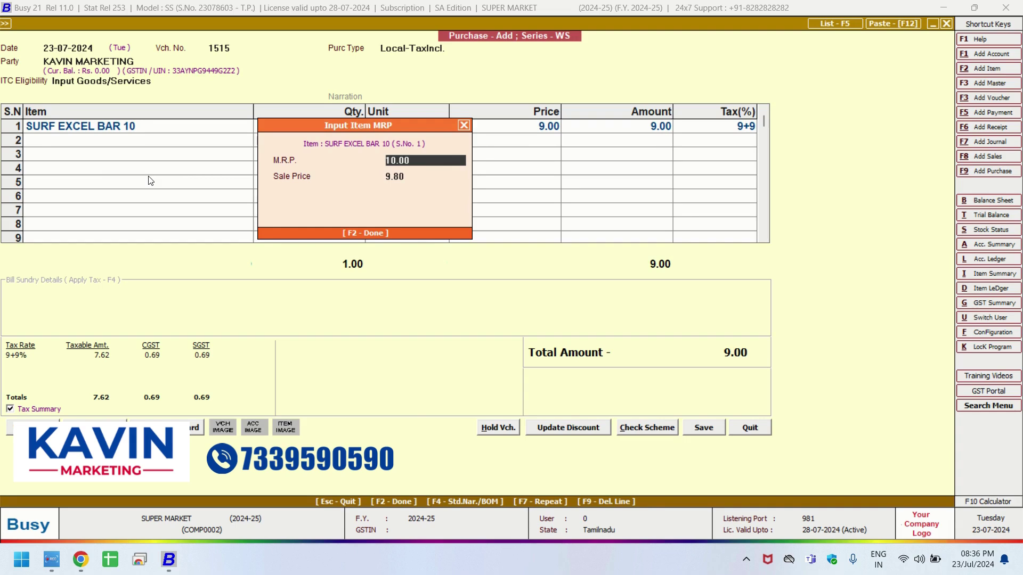
Give SURF EXCEL BAR 10 an MRP of 10 and a sale price of 9.5.
{"action": "type", "text": "10"}
{"action": "key", "text": "Return"}
{"action": "type", "text": "9.5"}
{"action": "key", "text": "Return"}
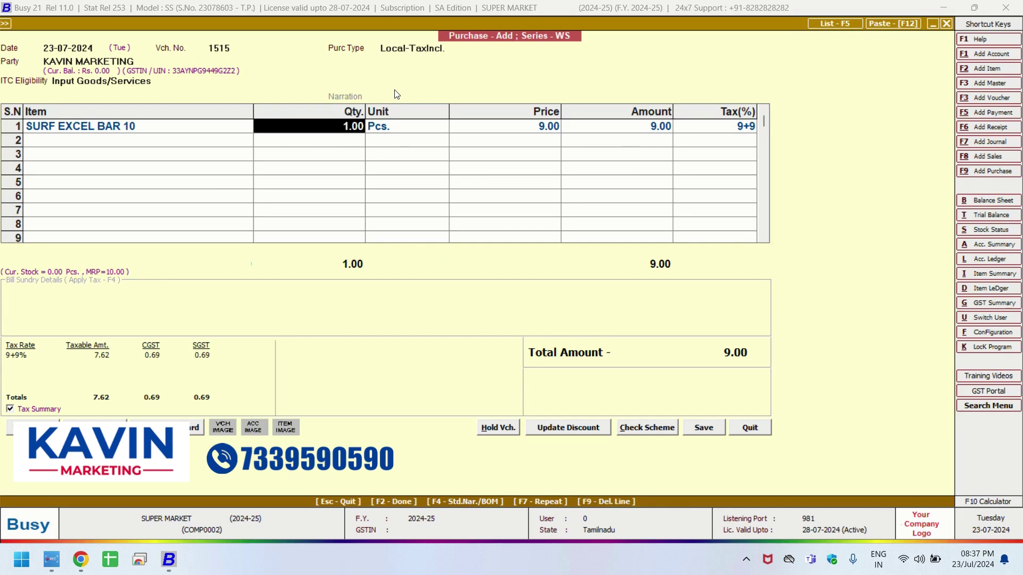
{"action": "left_click", "coordinate": [443, 49]}
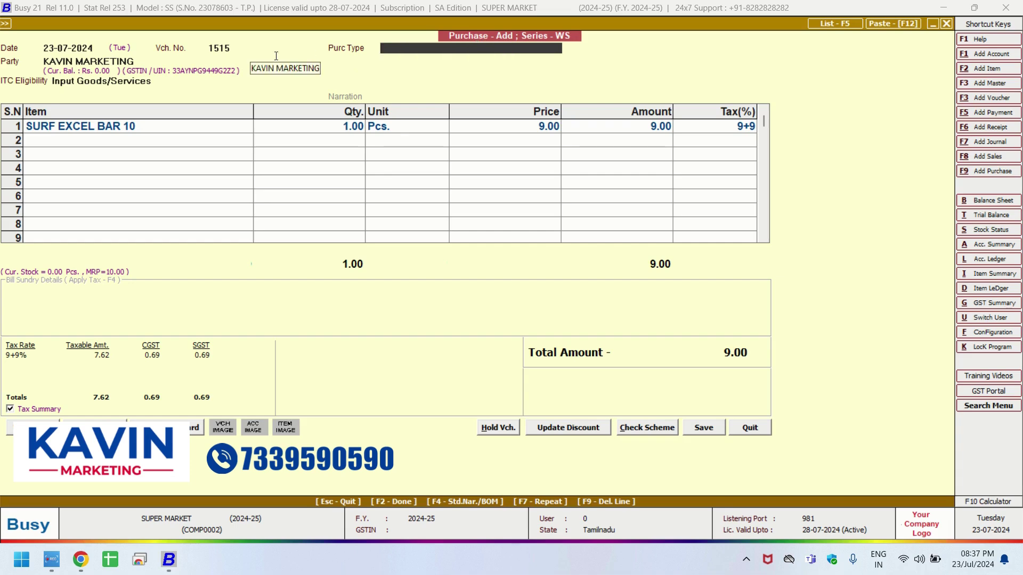
{"action": "type", "text": "IT"}
{"action": "key", "text": "Down"}
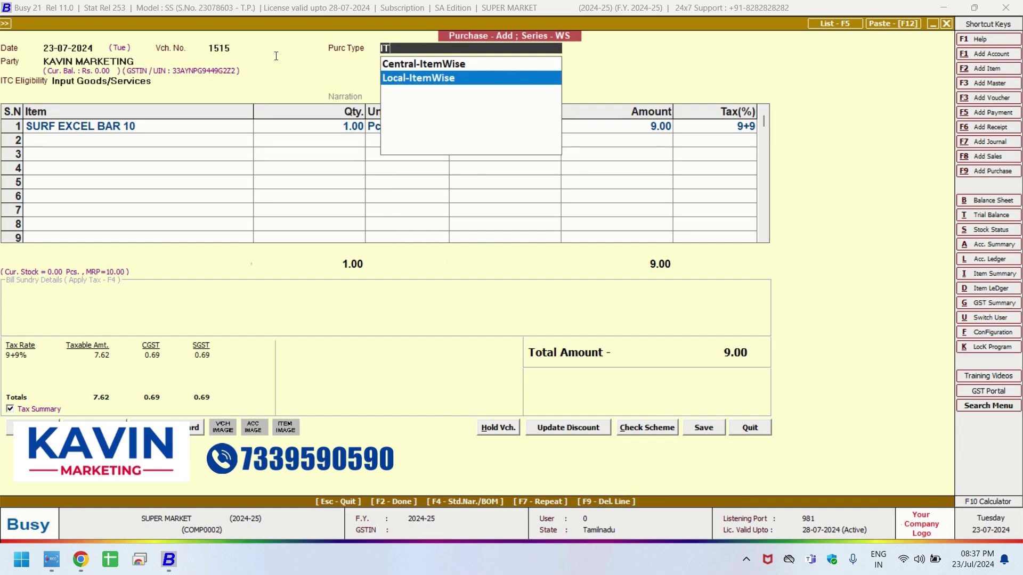
{"action": "key", "text": "Return"}
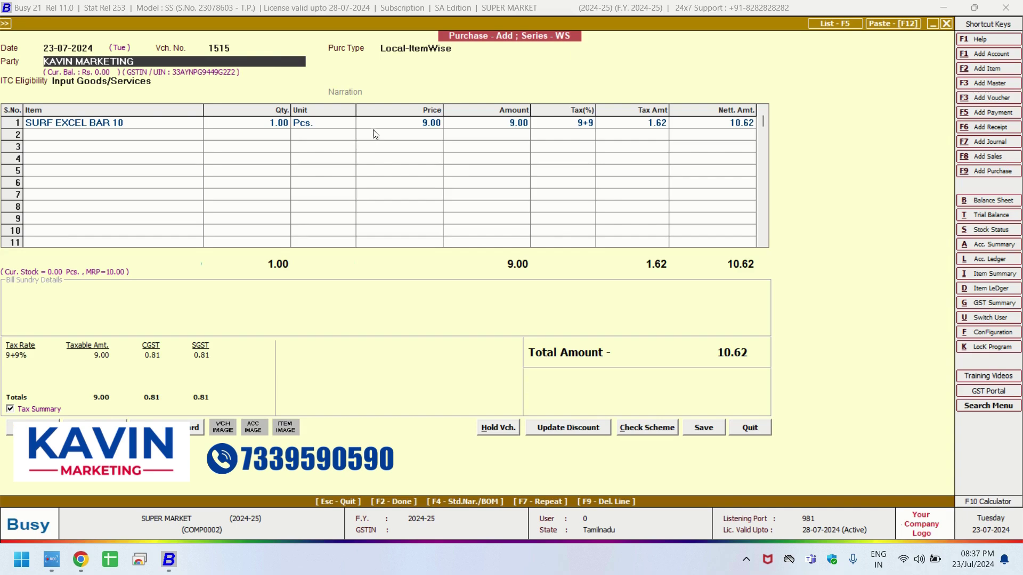
{"action": "left_click", "coordinate": [373, 134]}
{"action": "key", "text": "Up"}
{"action": "type", "text": "7.62"}
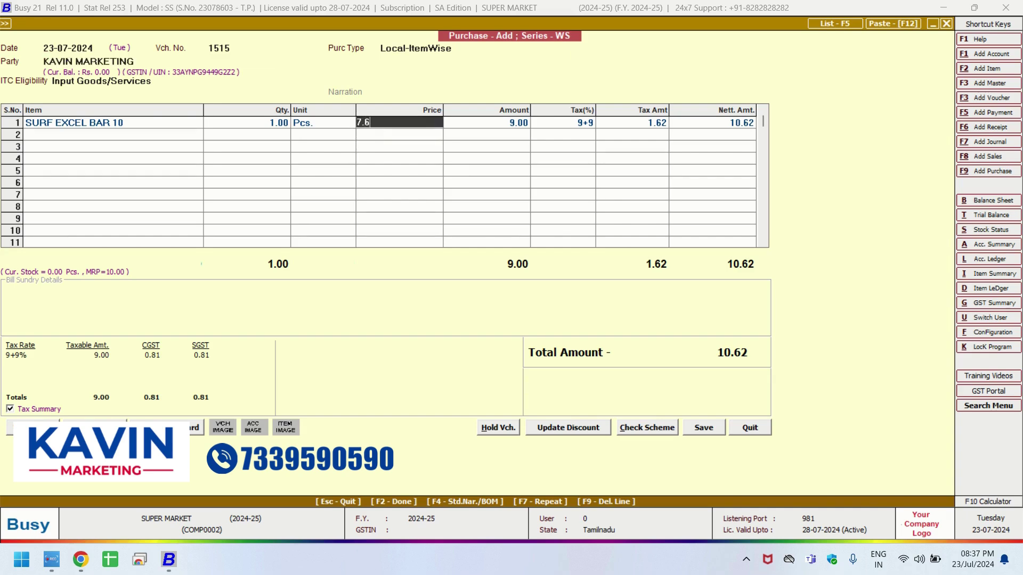
{"action": "key", "text": "Return"}
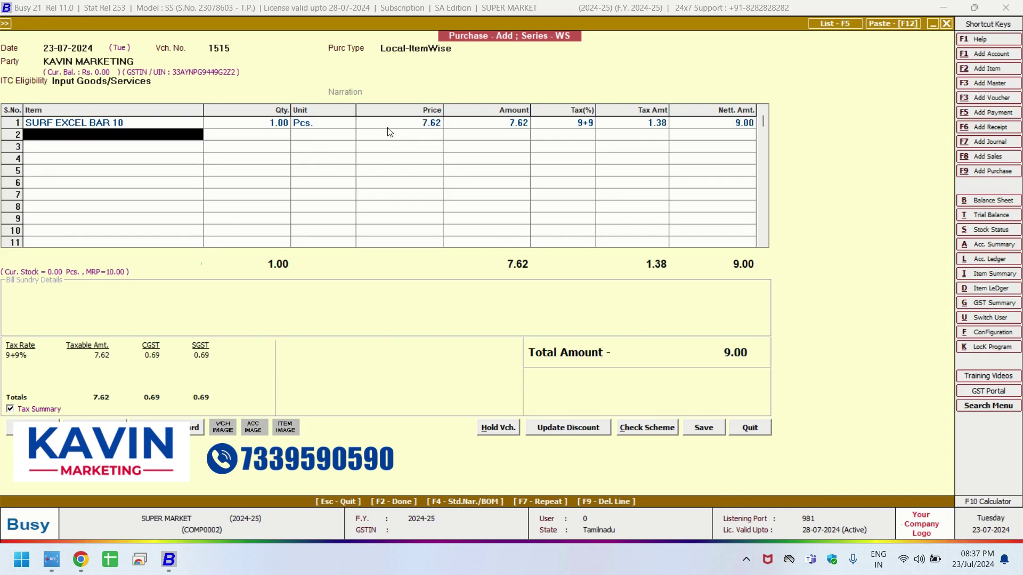
{"action": "left_click", "coordinate": [389, 127]}
{"action": "left_click", "coordinate": [541, 125]}
{"action": "left_click", "coordinate": [702, 127]}
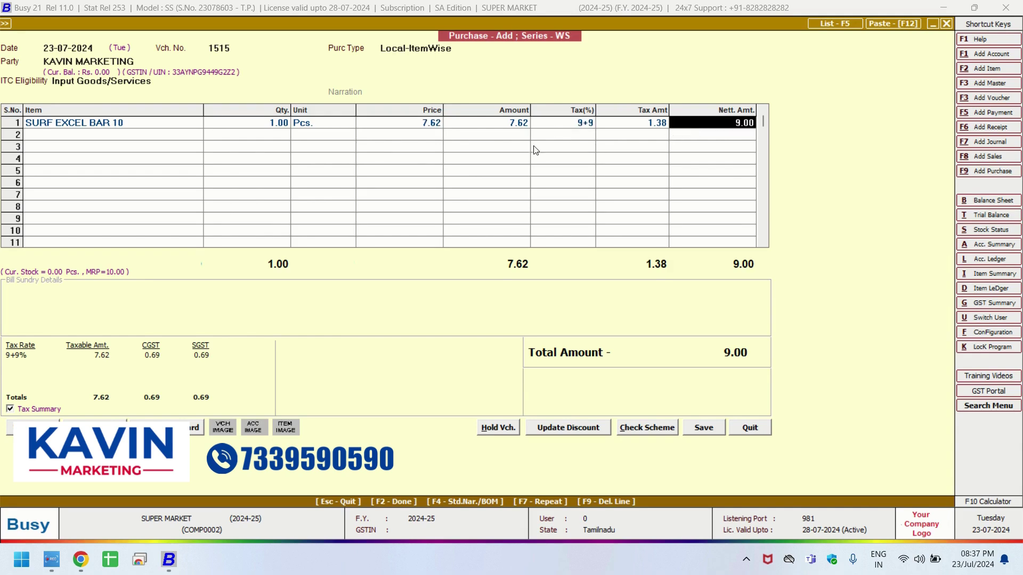
{"action": "left_click", "coordinate": [455, 47]}
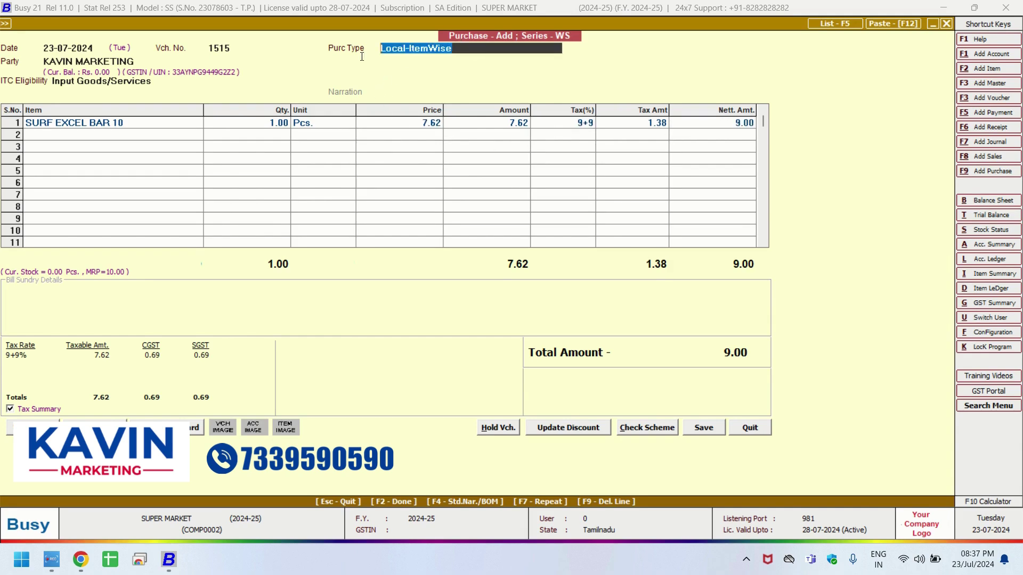
{"action": "type", "text": "IN"}
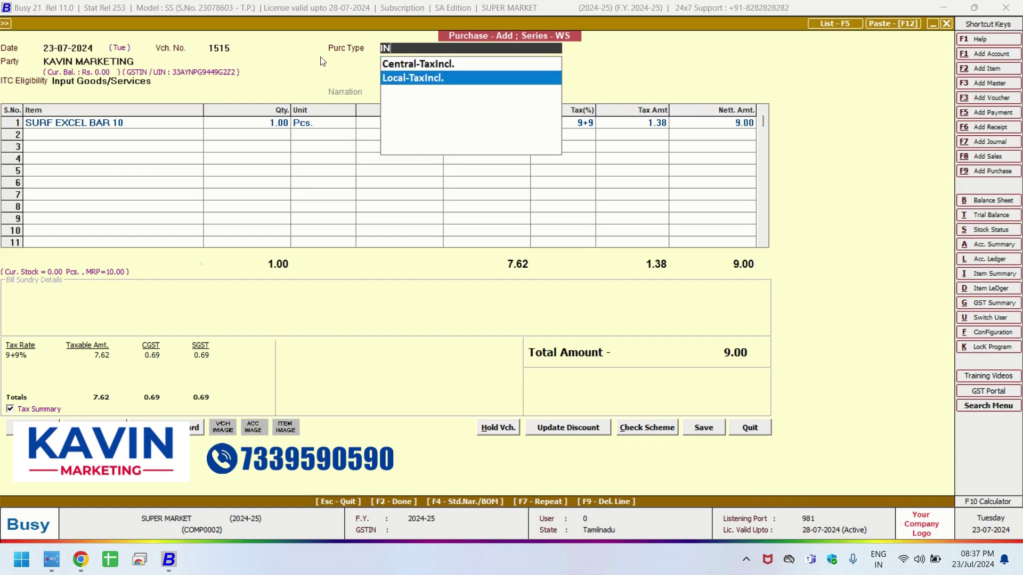
{"action": "key", "text": "Return"}
{"action": "left_click", "coordinate": [495, 137]}
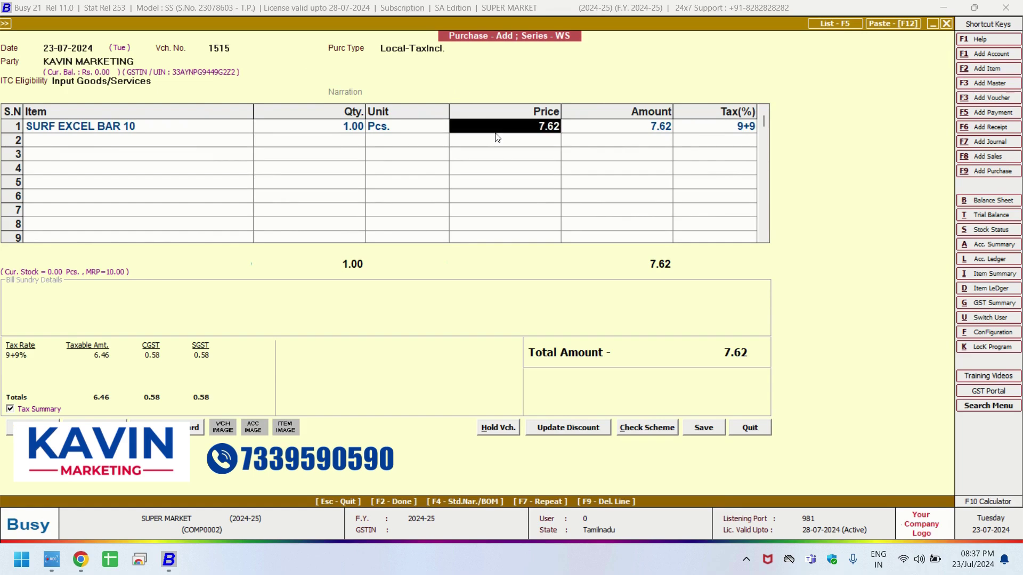
{"action": "type", "text": "9"}
{"action": "key", "text": "Return"}
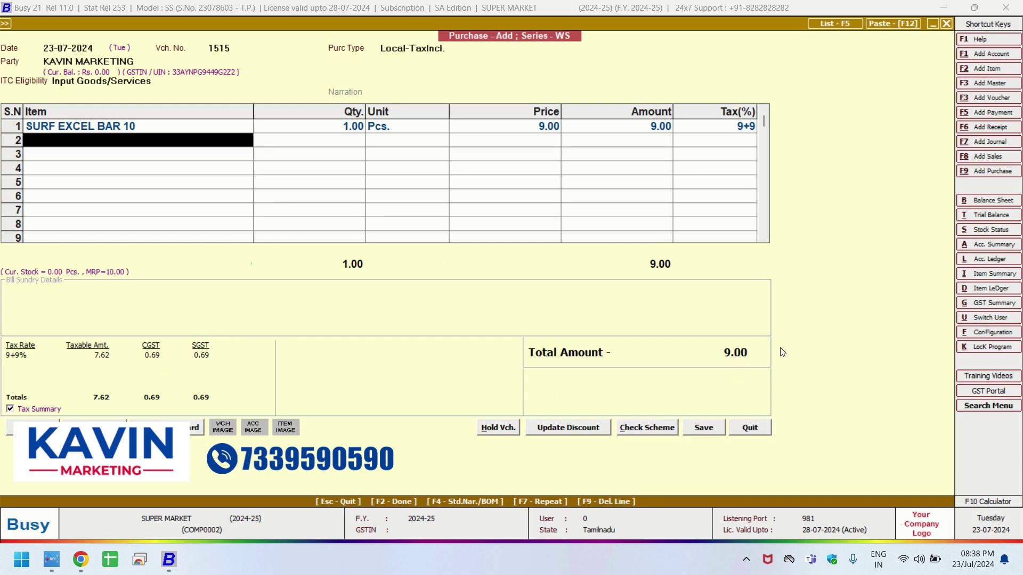
Change SURF EXCEL BAR 10's quantity to 72 and recheck the purchase type field.
{"action": "left_click", "coordinate": [358, 128]}
{"action": "type", "text": "72"}
{"action": "key", "text": "Return"}
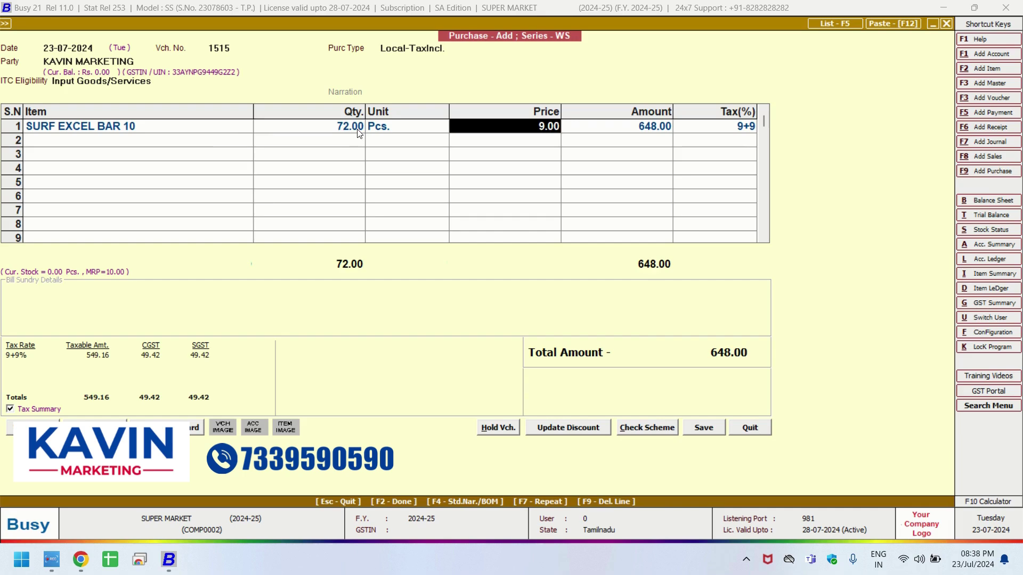
{"action": "key", "text": "Return"}
{"action": "left_click", "coordinate": [399, 51]}
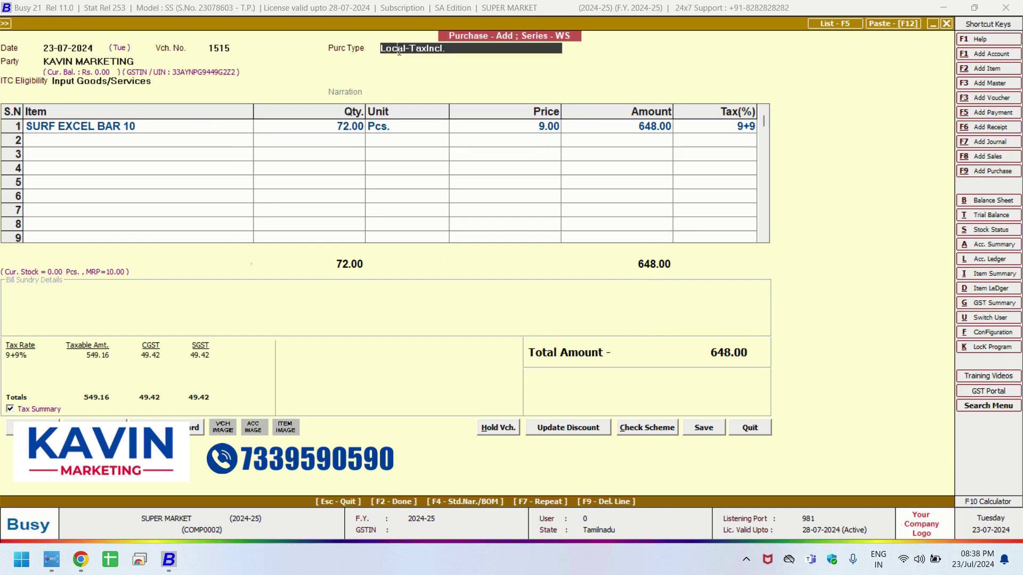
{"action": "left_click_drag", "start_coordinate": [478, 46], "coordinate": [322, 47]}
{"action": "key", "text": "Return"}
{"action": "key", "text": "Return"}
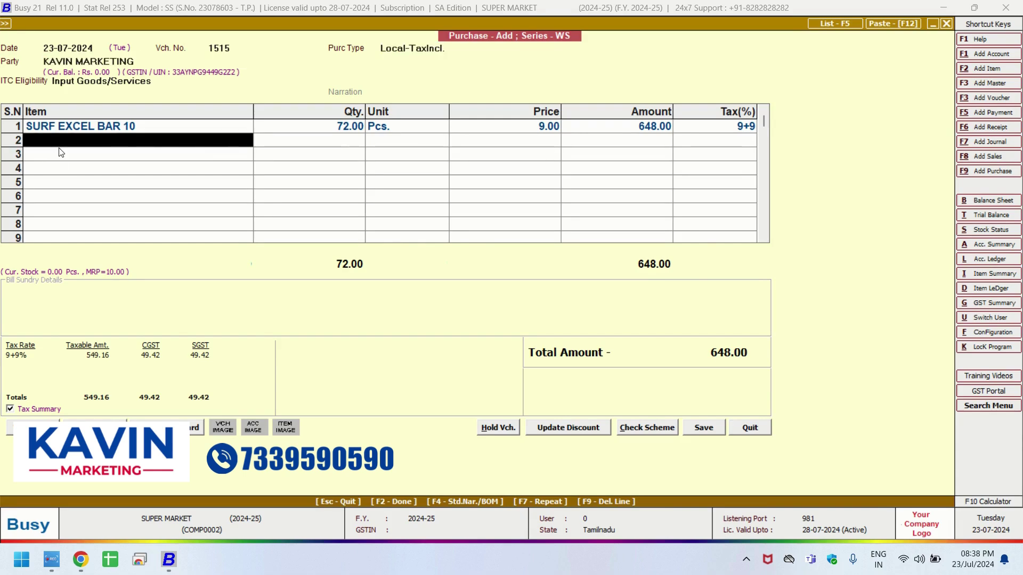
Add BRU INS 5RS (code 3823) with MRP 5.00, sale price 4.90, quantity 144.
{"action": "type", "text": "3823"}
{"action": "key", "text": "Return"}
{"action": "type", "text": "3823"}
{"action": "key", "text": "Return"}
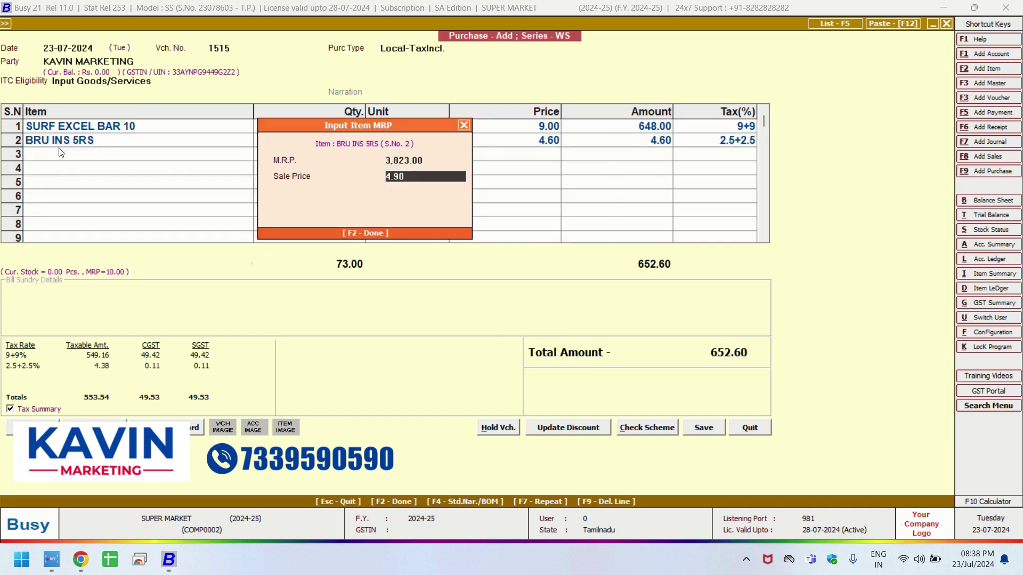
{"action": "key", "text": "Up"}
{"action": "type", "text": "5"}
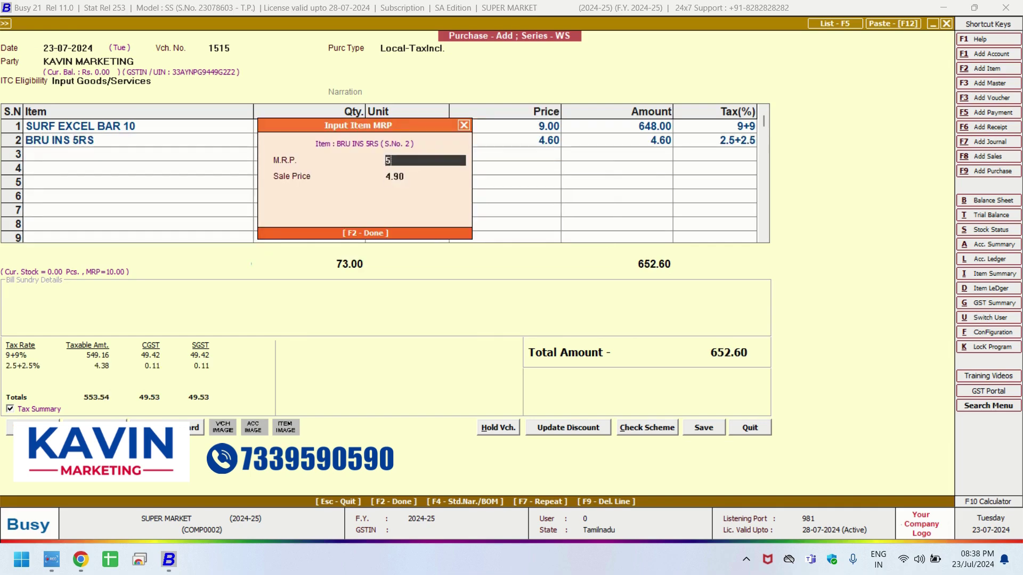
{"action": "key", "text": "Return"}
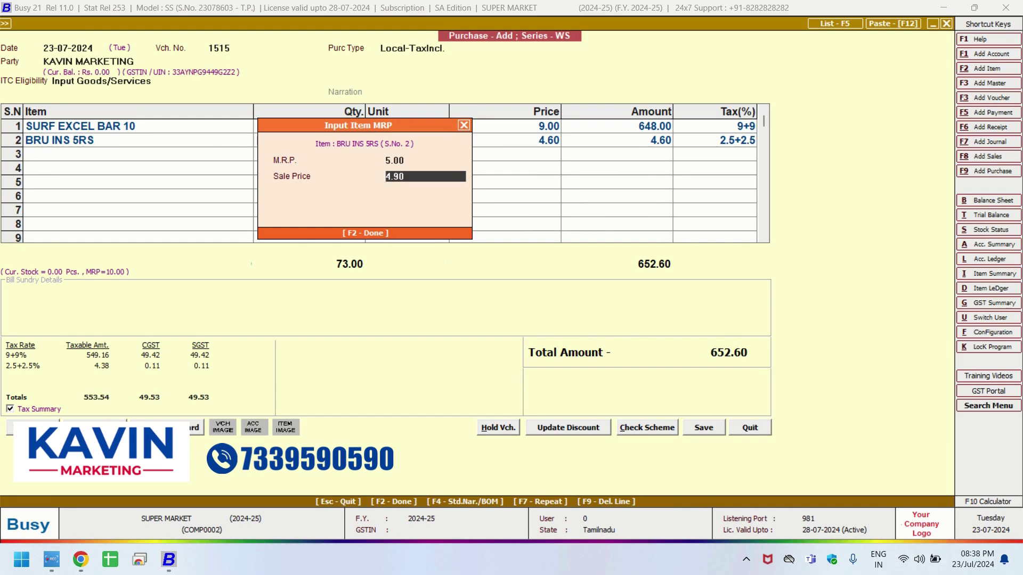
{"action": "key", "text": "Return"}
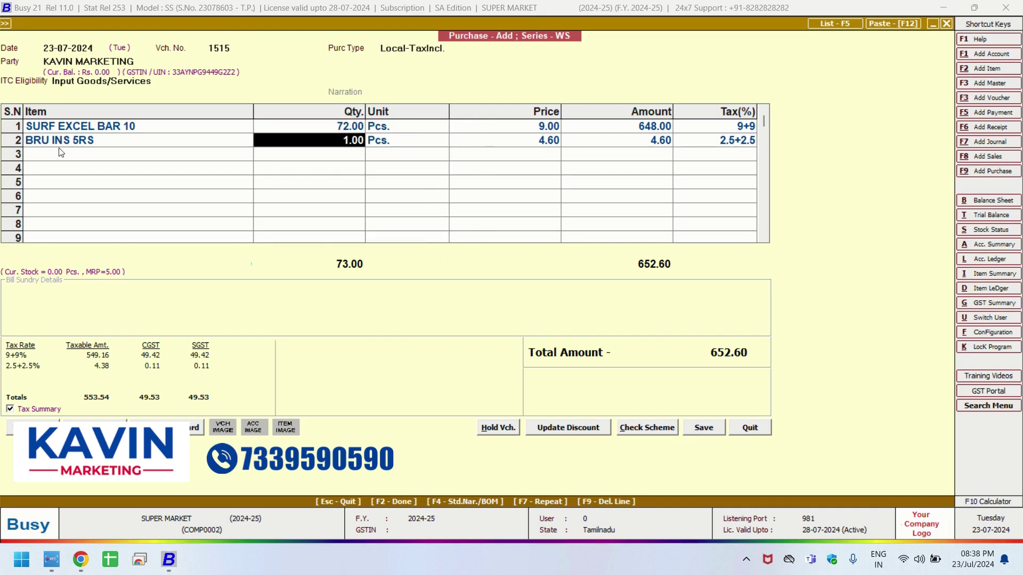
{"action": "type", "text": "144"}
{"action": "key", "text": "Return"}
Add LUX 170 G IMP at MRP 85.00 with quantity 12.
{"action": "key", "text": "Return"}
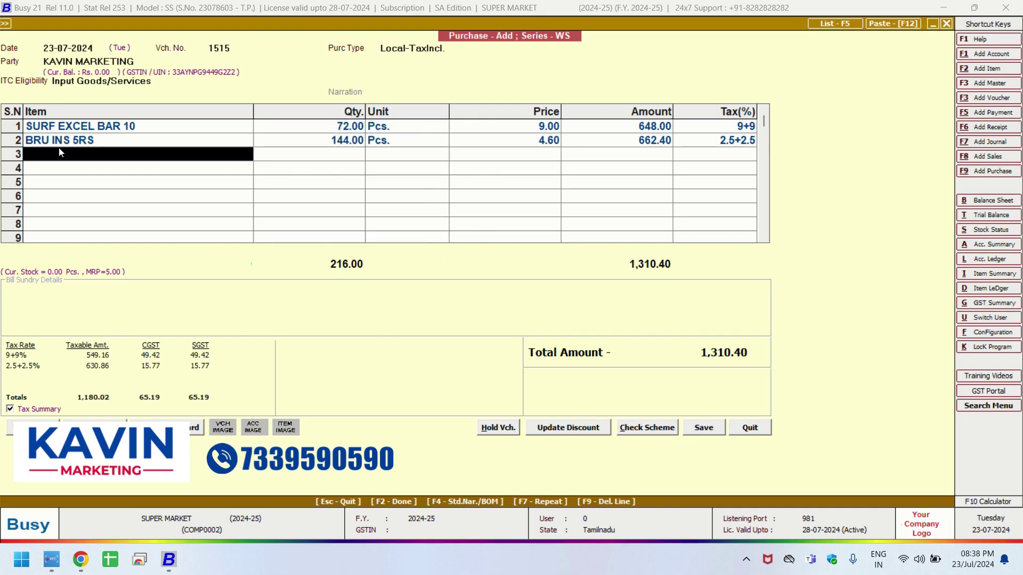
{"action": "type", "text": "lux"}
{"action": "key", "text": "Return"}
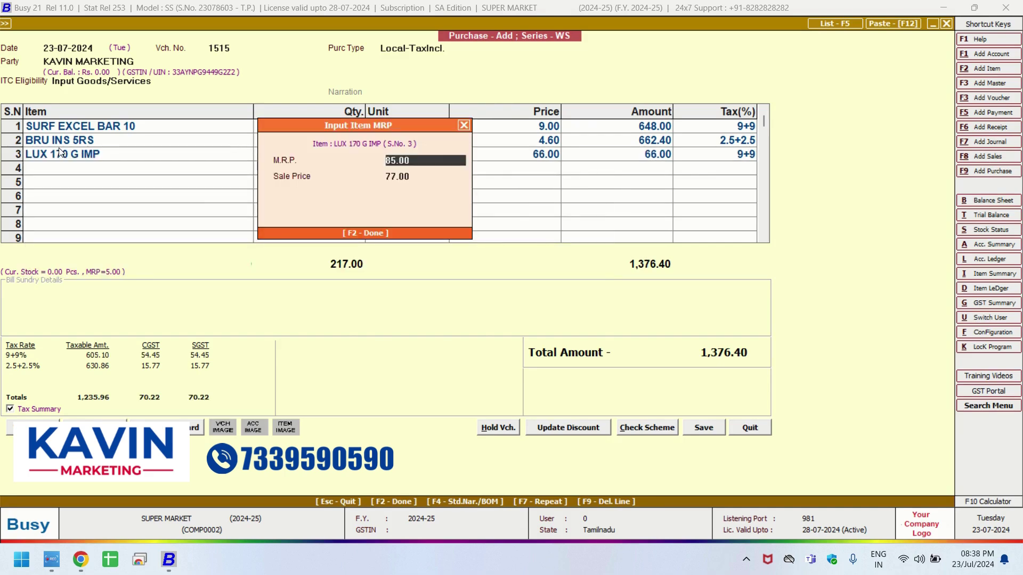
{"action": "key", "text": "Return"}
{"action": "key", "text": "Return"}
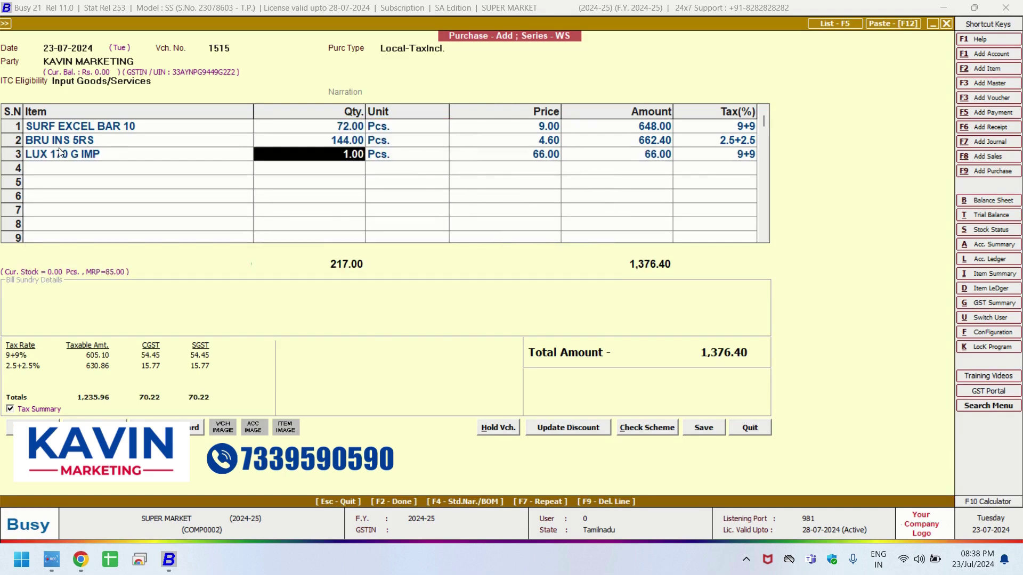
{"action": "type", "text": "12"}
{"action": "key", "text": "Return"}
{"action": "key", "text": "Return"}
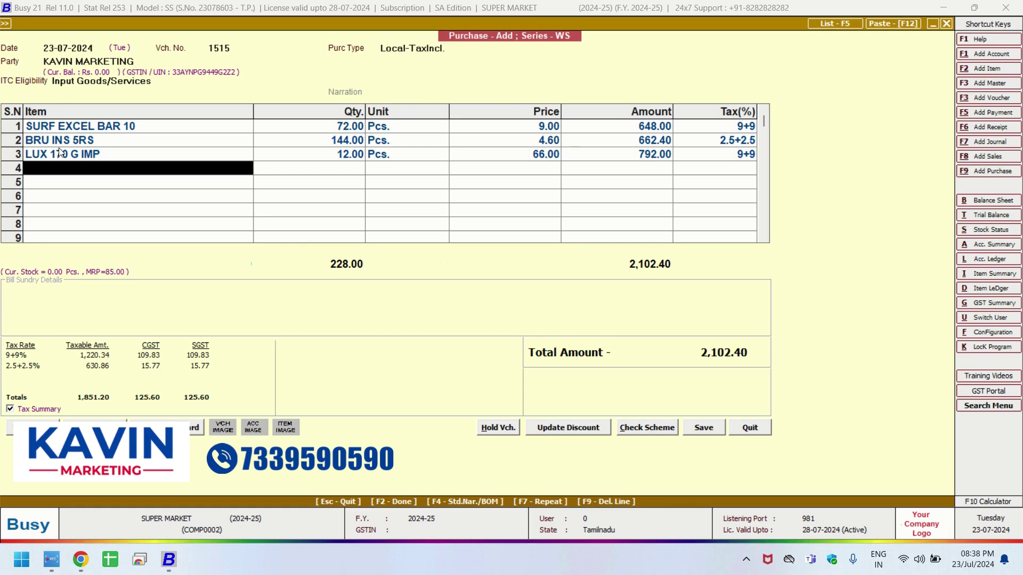
Add 3 ROSES 100G at MRP 42.00, sale price 40.50, quantity 35.
{"action": "type", "text": "3 ro"}
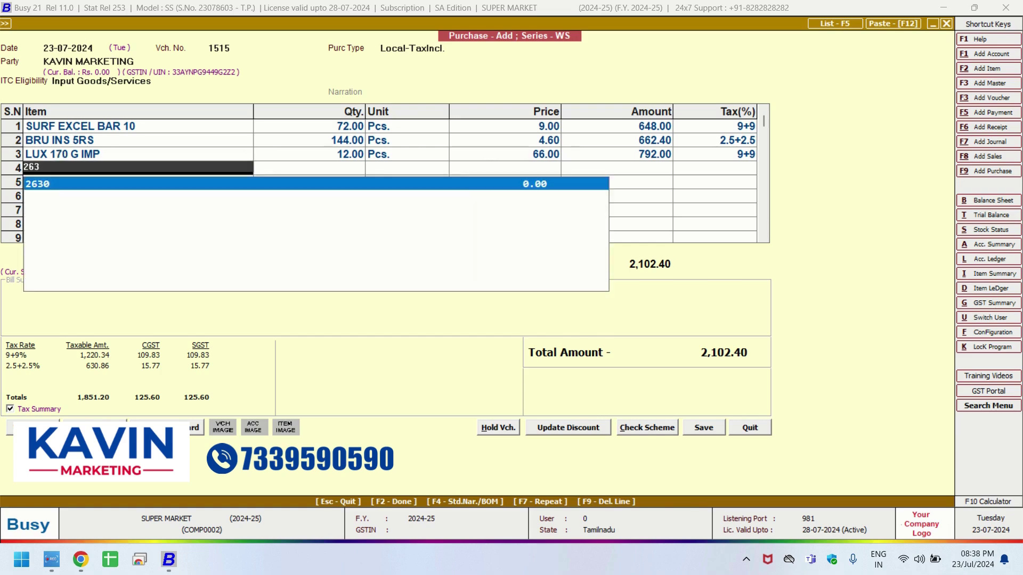
{"action": "key", "text": "Return"}
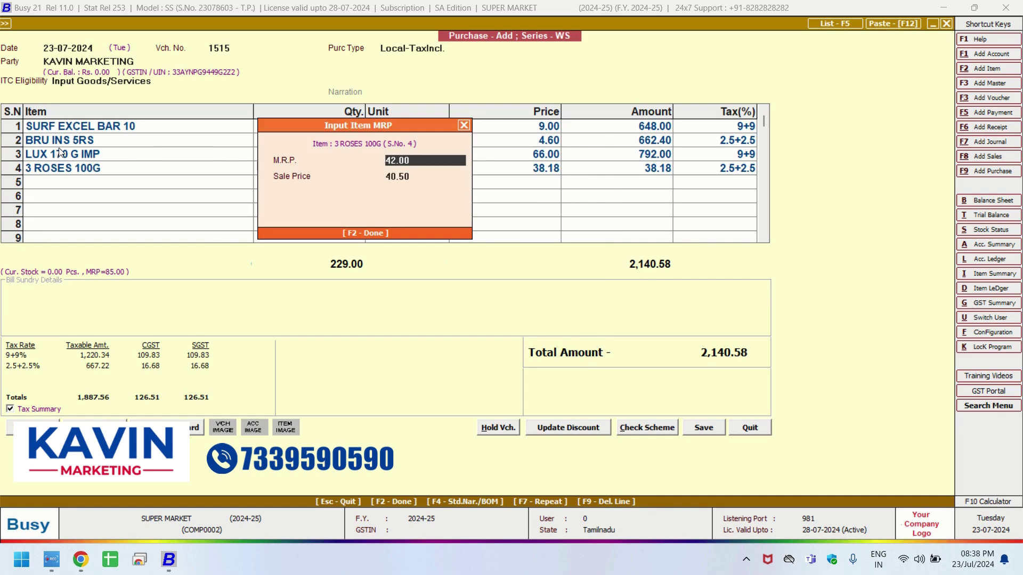
{"action": "key", "text": "Return"}
{"action": "key", "text": "Return"}
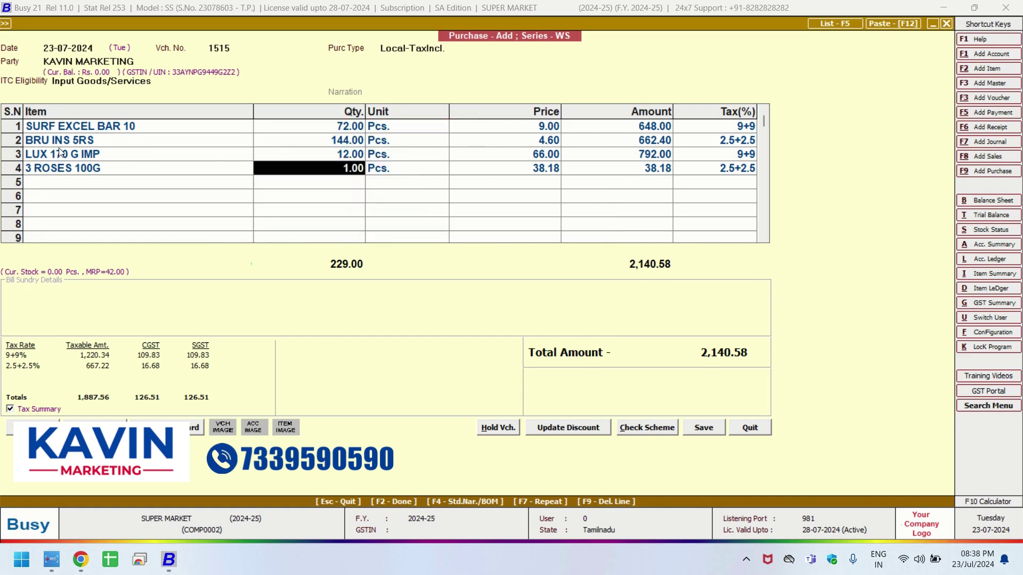
{"action": "type", "text": "35"}
{"action": "key", "text": "Return"}
{"action": "key", "text": "Return"}
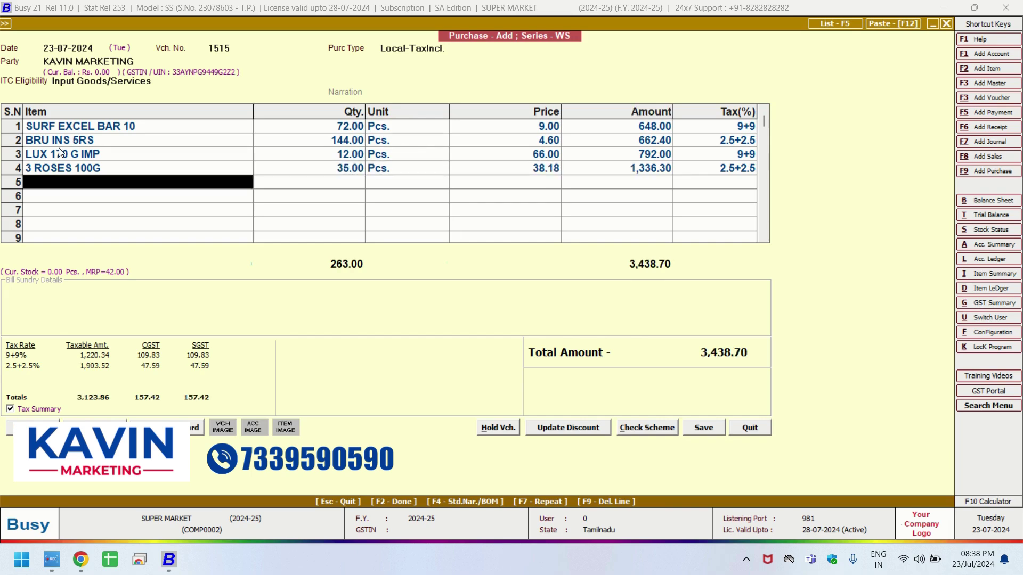
Add BRU INST 200G JAR with MRP 370, rate 333, and quantity 6.
{"action": "key", "text": "Return"}
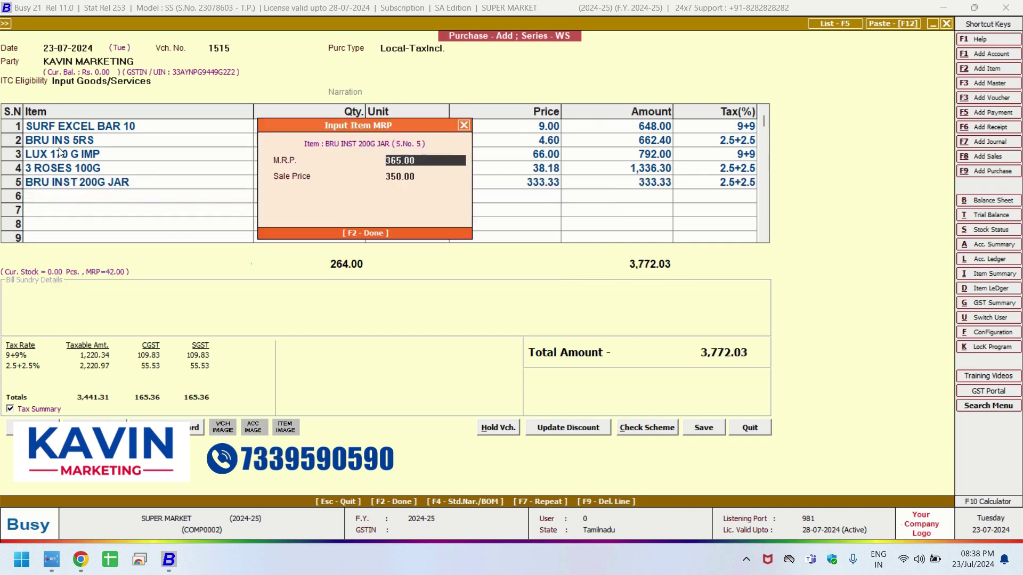
{"action": "type", "text": "370"}
{"action": "key", "text": "Return"}
{"action": "type", "text": "3"}
{"action": "type", "text": "33"}
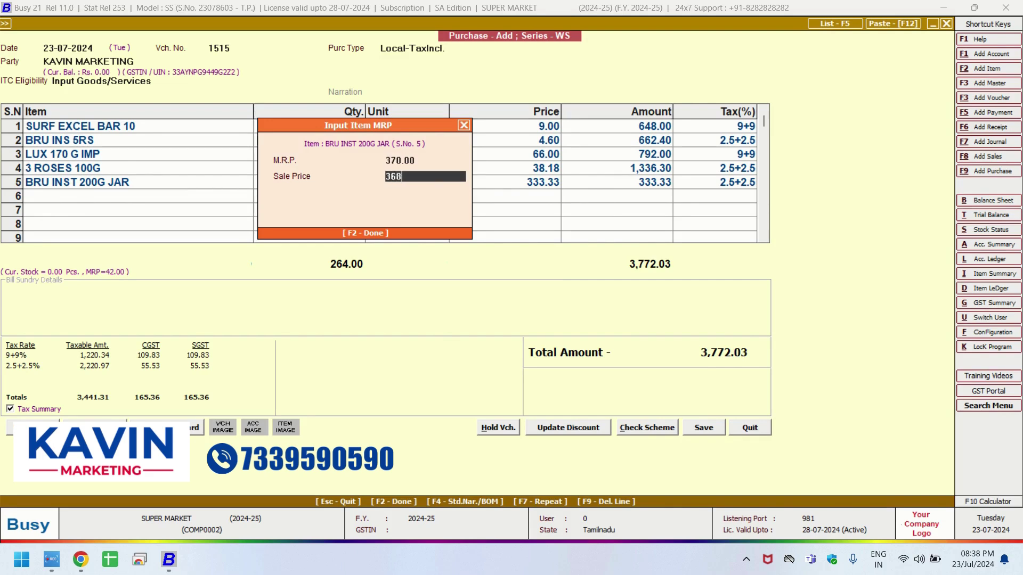
{"action": "key", "text": "Return"}
{"action": "key", "text": "shift+Tab"}
{"action": "type", "text": "6"}
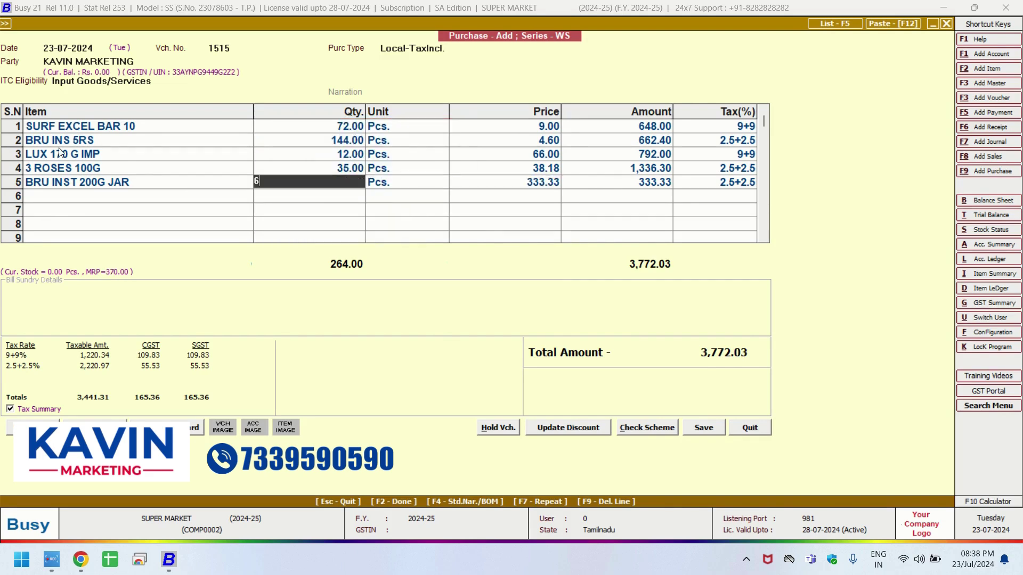
{"action": "key", "text": "Return"}
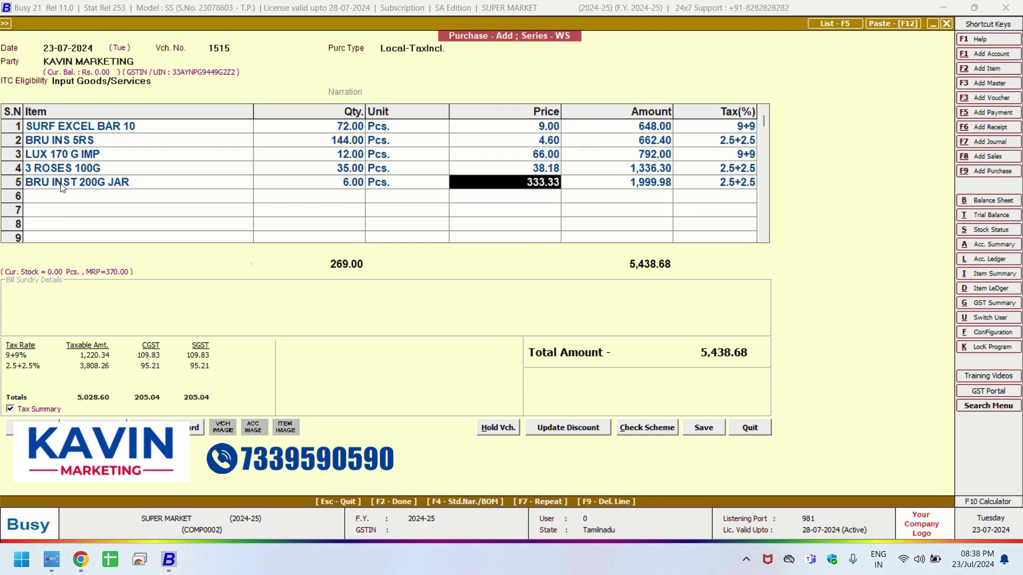
Recheck BRU INST 200G JAR's MRP details, keeping MRP 370.00 and sale price 368.00.
{"action": "left_click", "coordinate": [62, 182]}
{"action": "key", "text": "Return"}
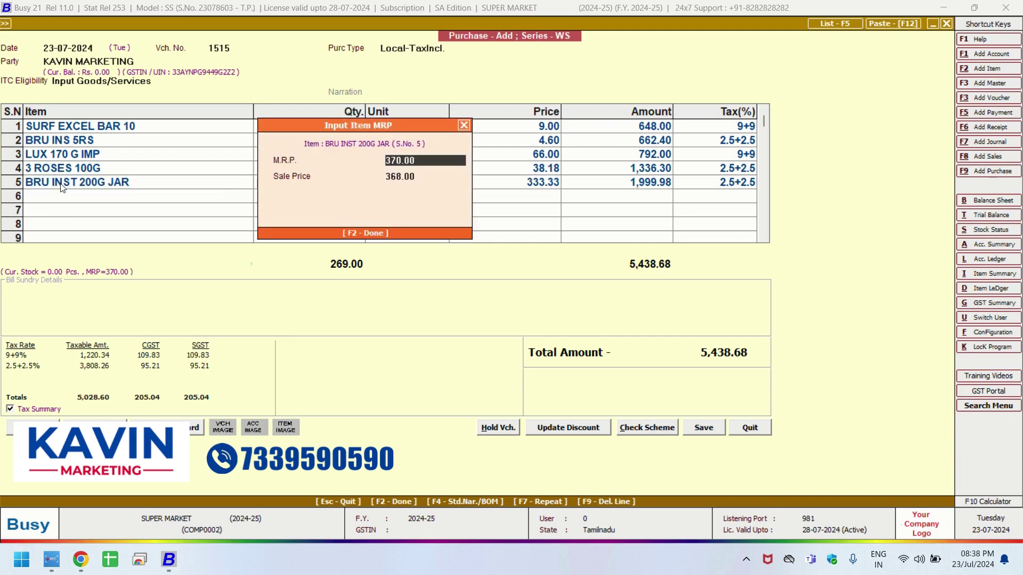
{"action": "key", "text": "Return"}
{"action": "key", "text": "Return"}
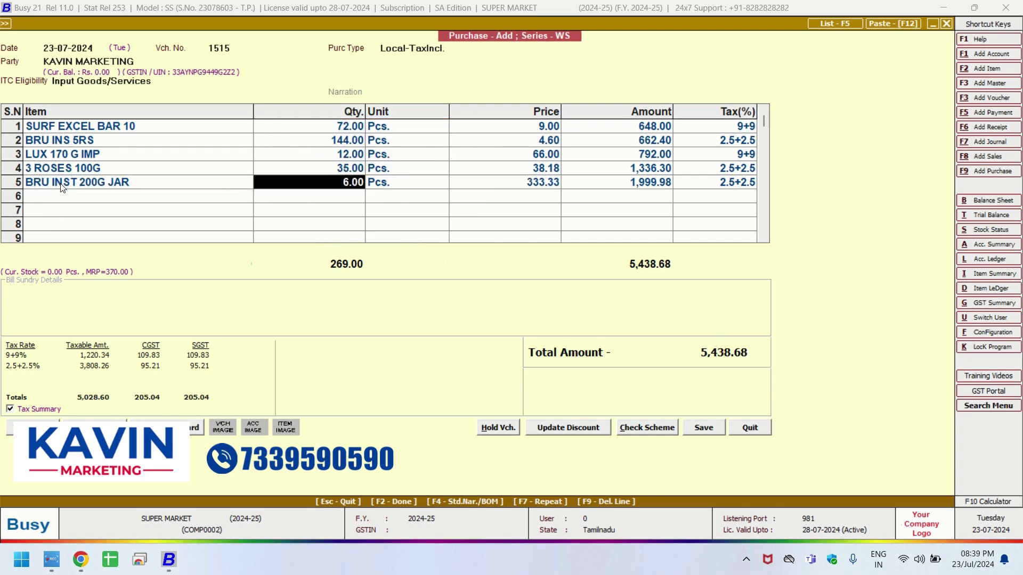
{"action": "key", "text": "Return"}
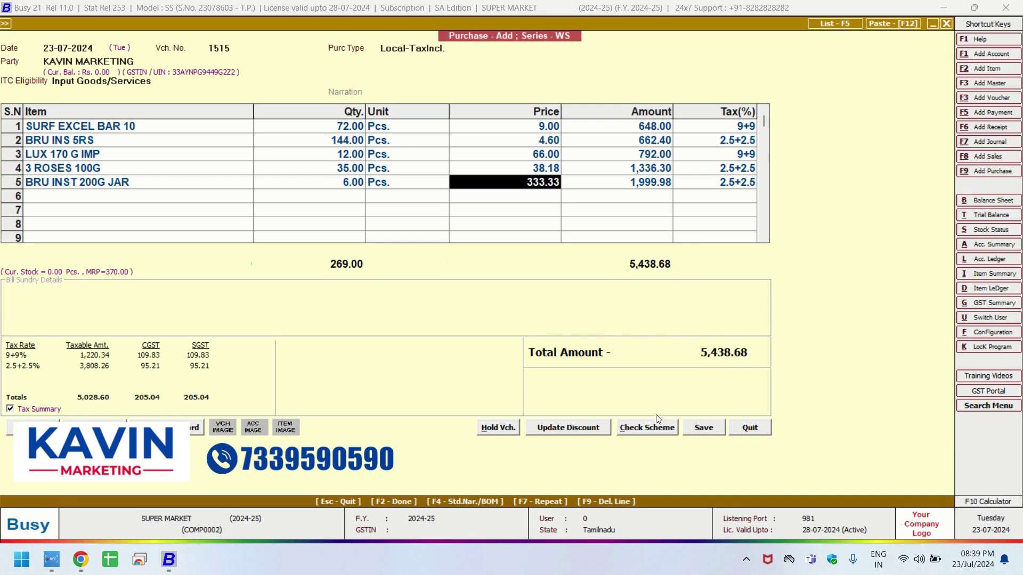
Save purchase bill 1515 with its GST reporting details and quit purchase entry.
{"action": "left_click", "coordinate": [704, 428]}
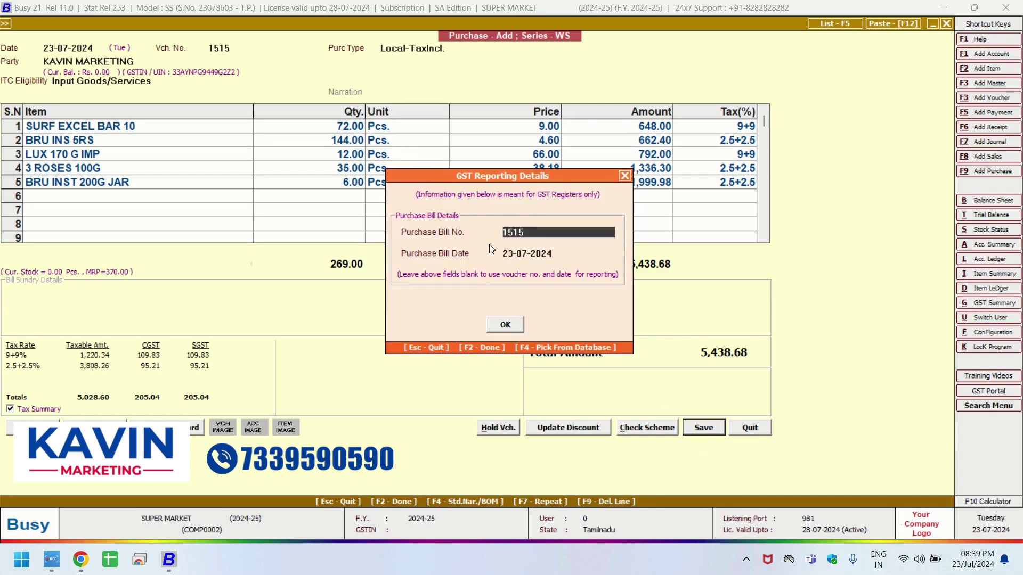
{"action": "left_click", "coordinate": [505, 325]}
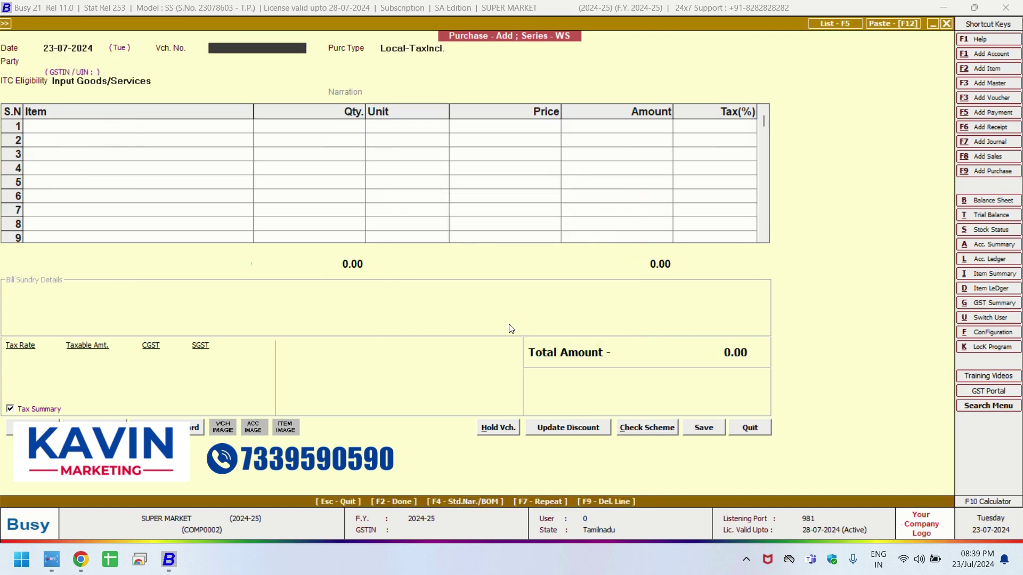
{"action": "left_click", "coordinate": [751, 428]}
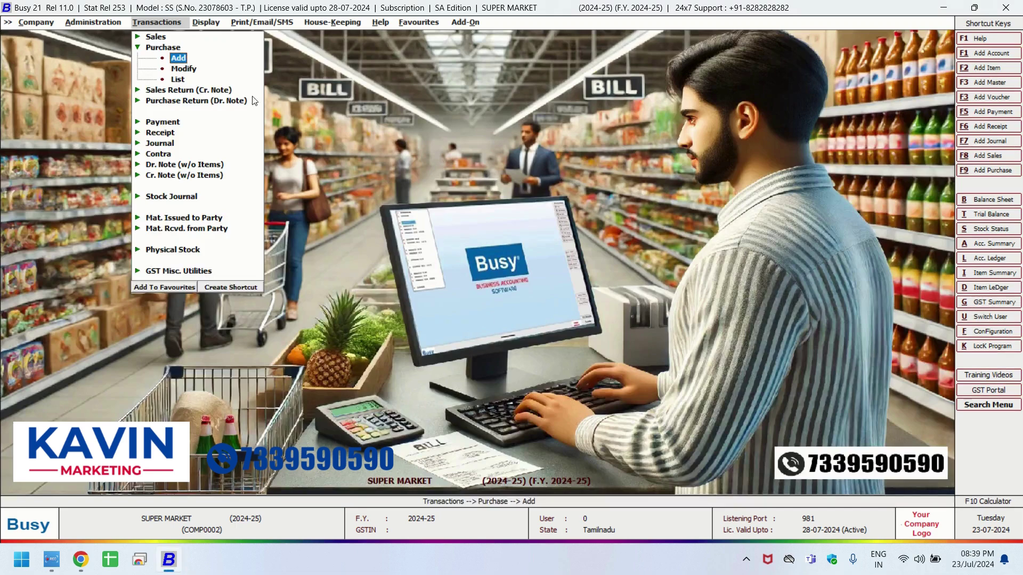
{"action": "left_click", "coordinate": [138, 36]}
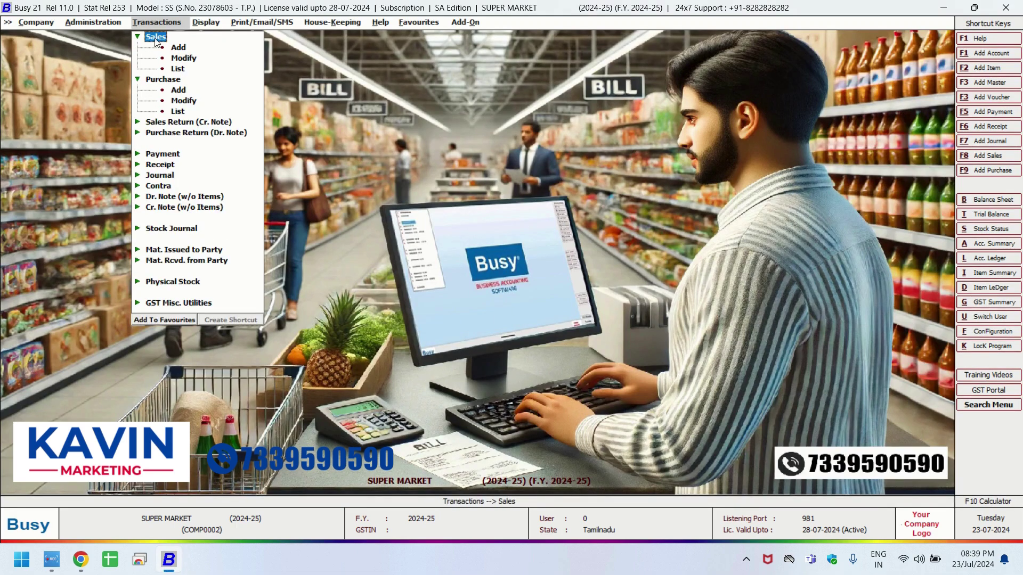
Start a sale with SURF EXCEL BAR 10, BRU INST 200G JAR (8887) and HAMAM 100G (5755).
{"action": "left_click", "coordinate": [185, 48]}
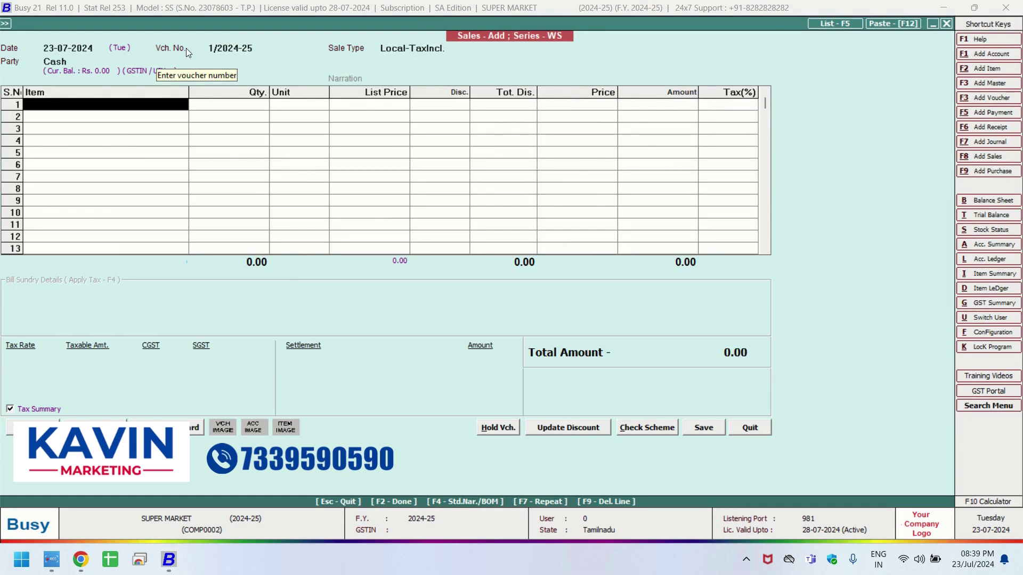
{"action": "key", "text": "Return"}
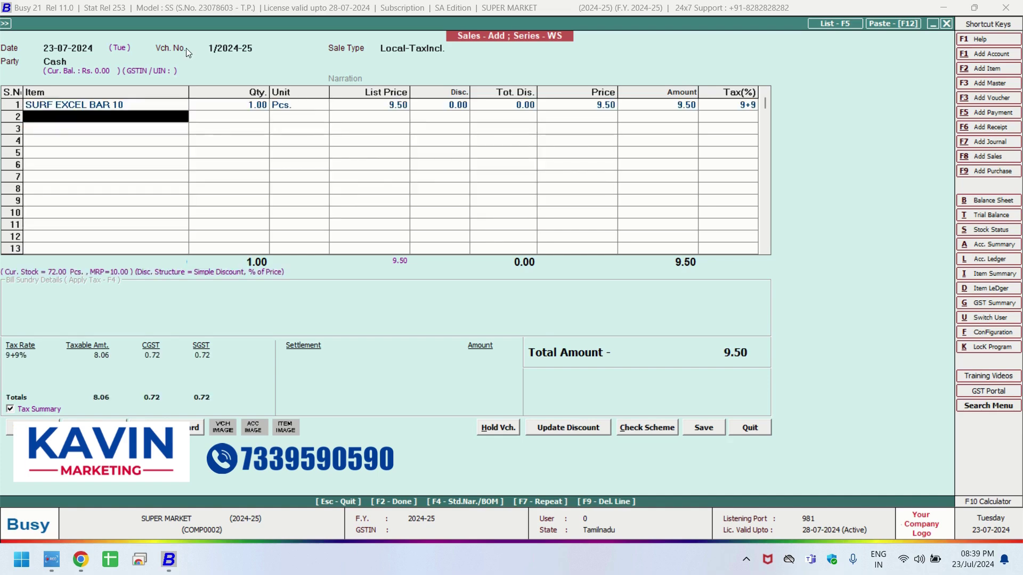
{"action": "type", "text": "8887"}
{"action": "key", "text": "Return"}
{"action": "type", "text": "5755"}
{"action": "key", "text": "Return"}
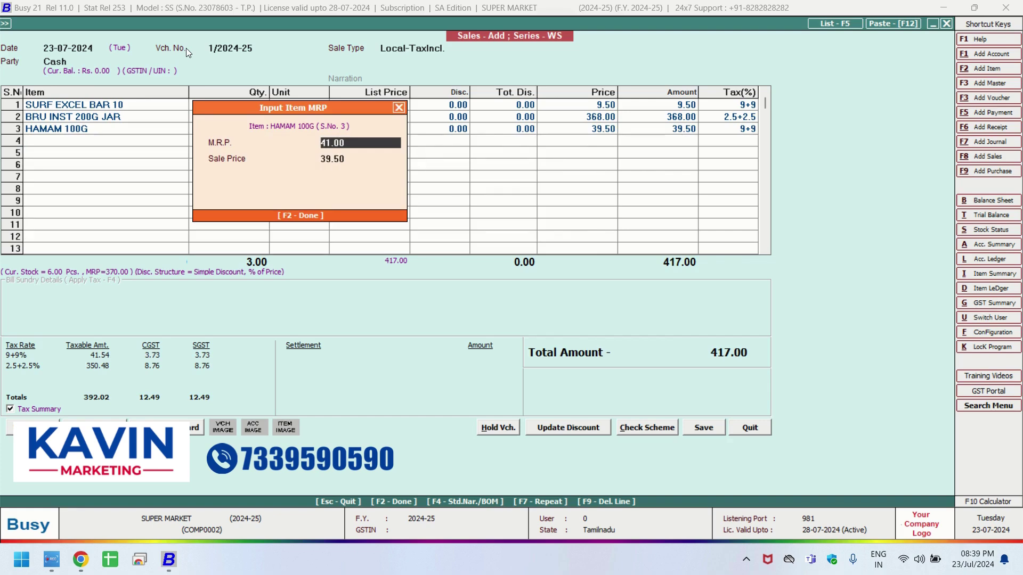
Remove the HAMAM 100G line from the sale.
{"action": "left_click", "coordinate": [401, 106]}
{"action": "left_click", "coordinate": [137, 130]}
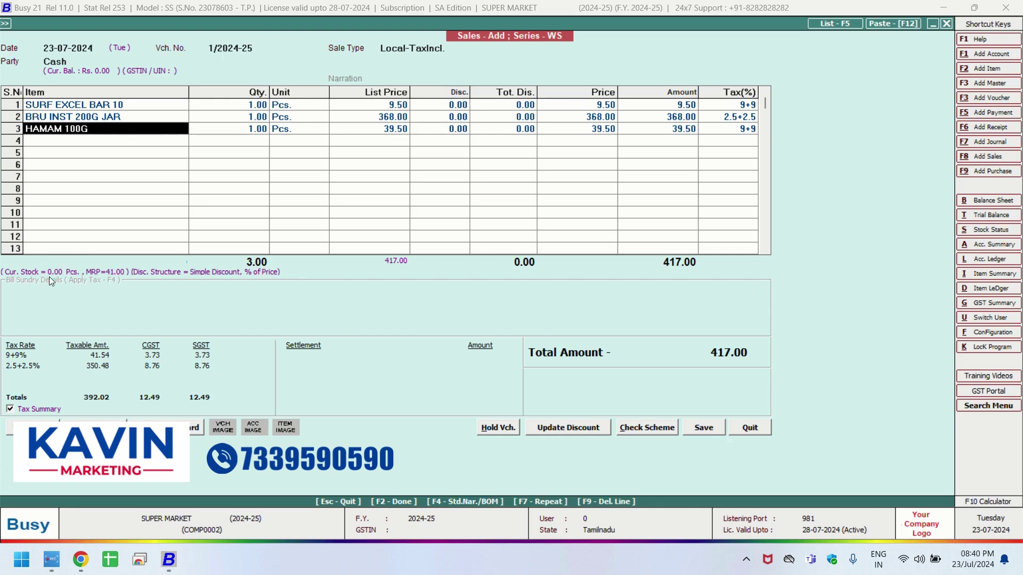
{"action": "left_click", "coordinate": [89, 144]}
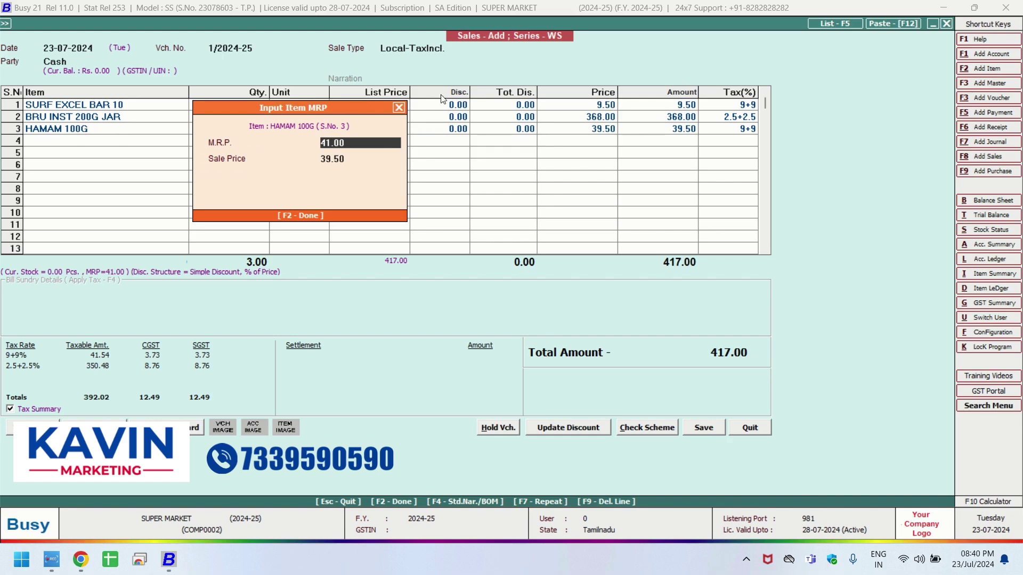
{"action": "key", "text": "Return"}
{"action": "left_click", "coordinate": [82, 118]}
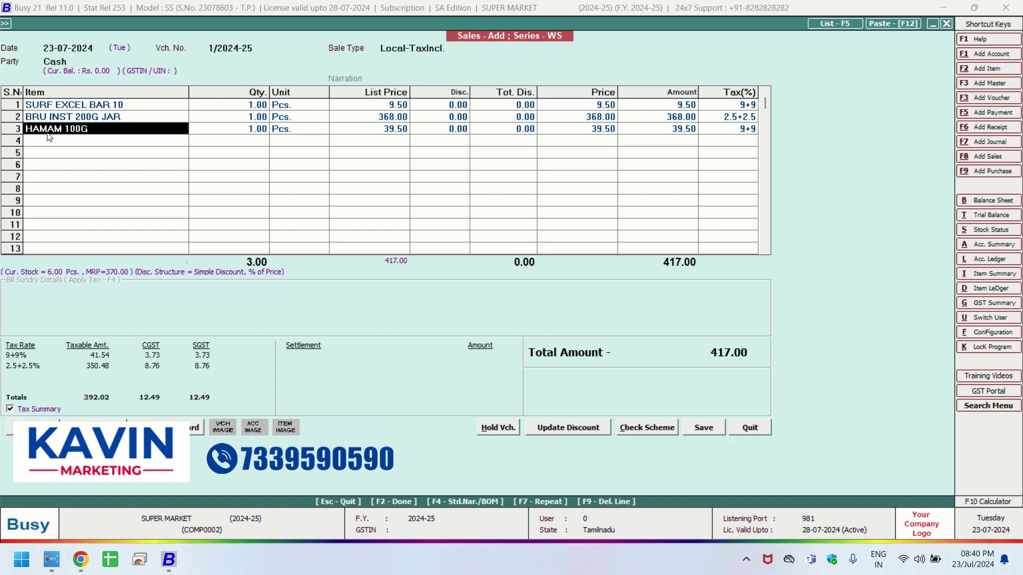
{"action": "key", "text": "F9"}
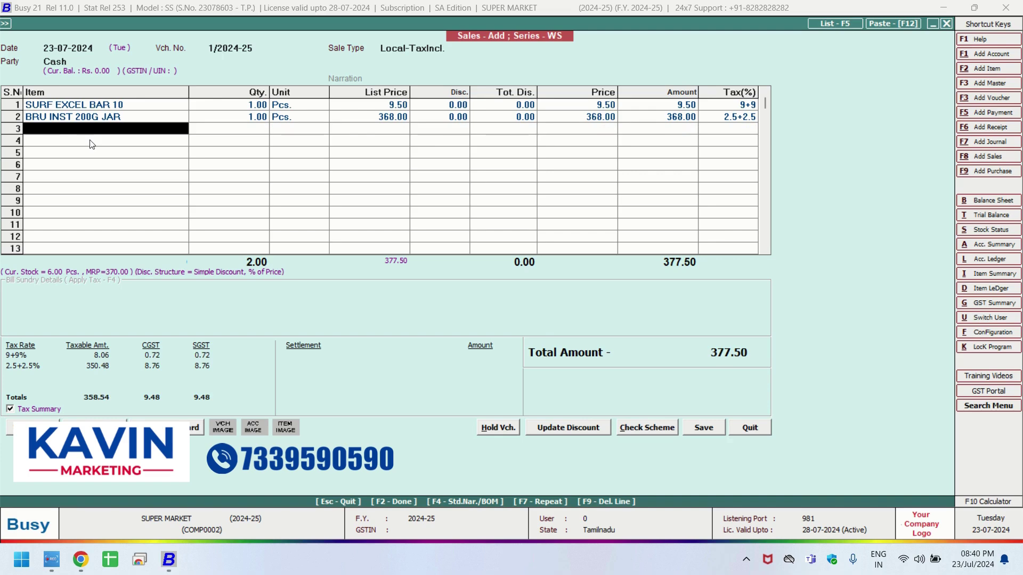
Add 3 ROSES 100G (code 1000) as the third item and save the sale.
{"action": "type", "text": "1000"}
{"action": "key", "text": "Return"}
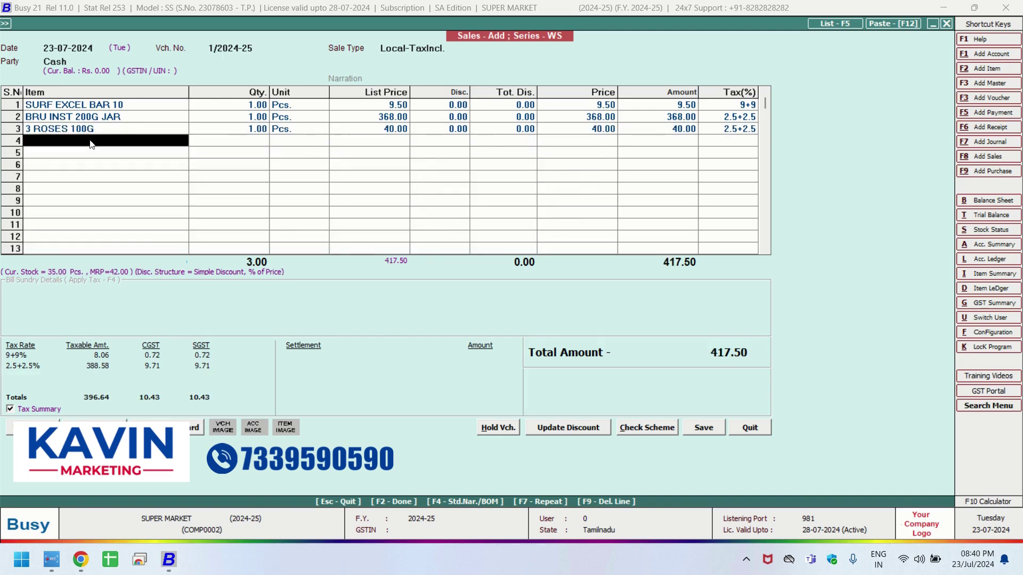
{"action": "left_click", "coordinate": [702, 428]}
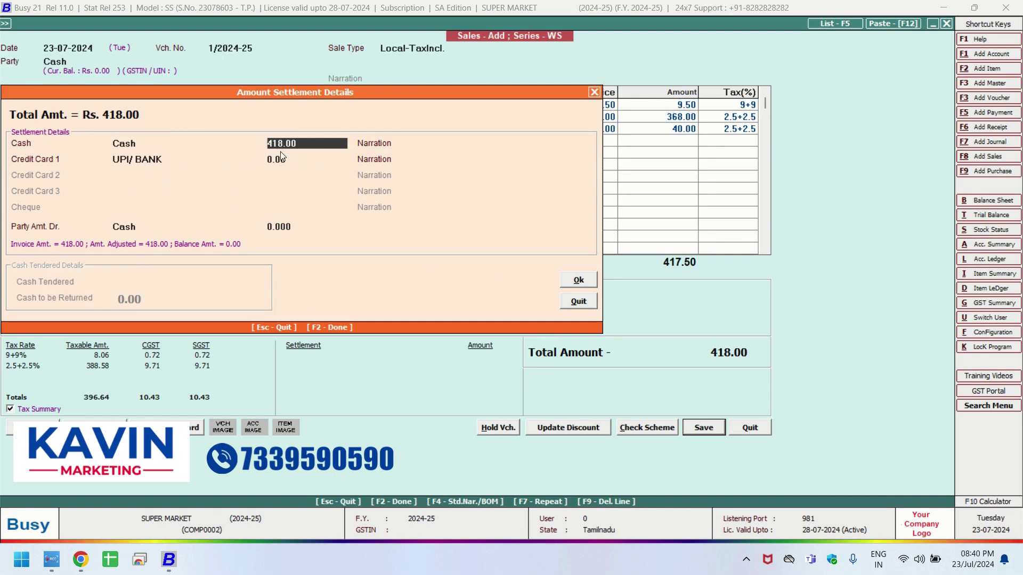
Split the 418.00 settlement into 200.00 cash and 218.00 UPI/bank, then confirm.
{"action": "type", "text": "0"}
{"action": "left_click", "coordinate": [267, 159]}
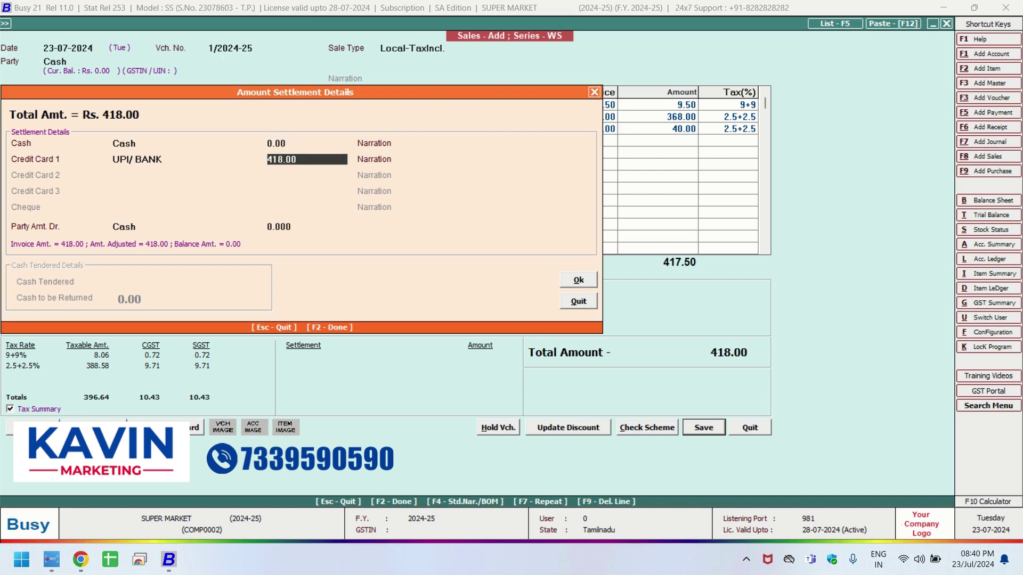
{"action": "left_click", "coordinate": [281, 143]}
{"action": "type", "text": "200"}
{"action": "key", "text": "Return"}
{"action": "key", "text": "Return"}
{"action": "type", "text": "218"}
{"action": "key", "text": "Return"}
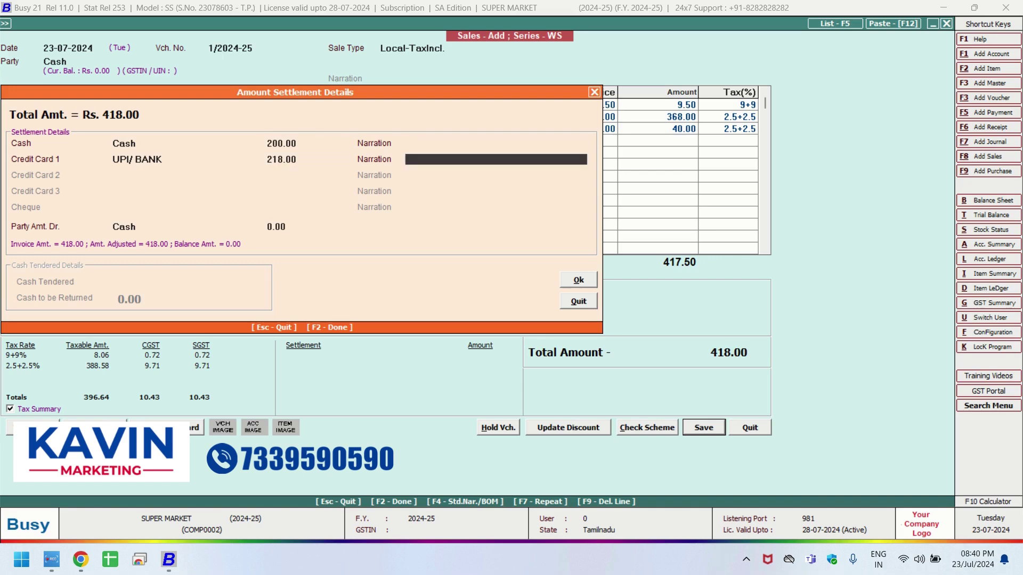
{"action": "left_click", "coordinate": [307, 160]}
{"action": "key", "text": "Return"}
{"action": "key", "text": "Return"}
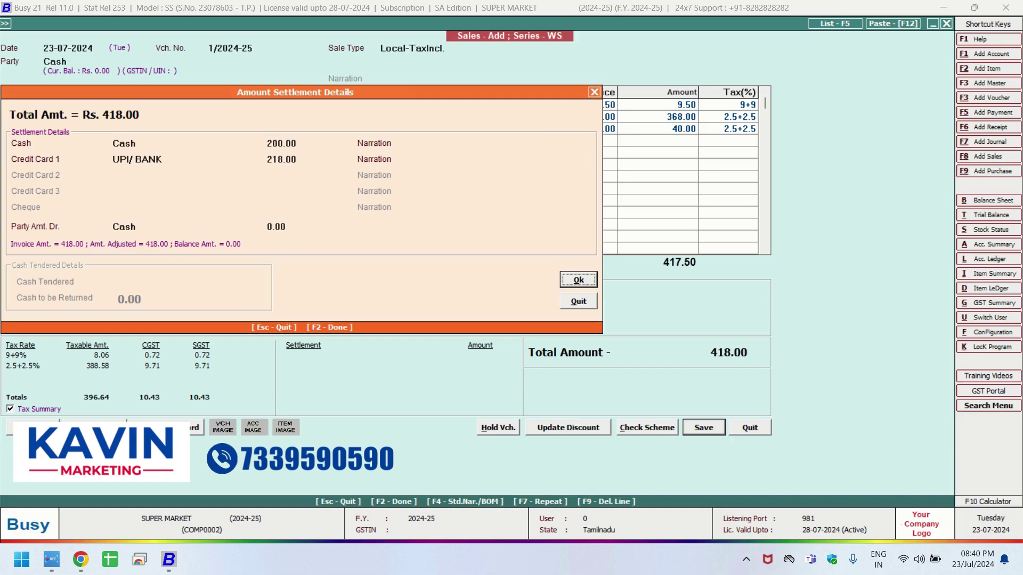
{"action": "key", "text": "Return"}
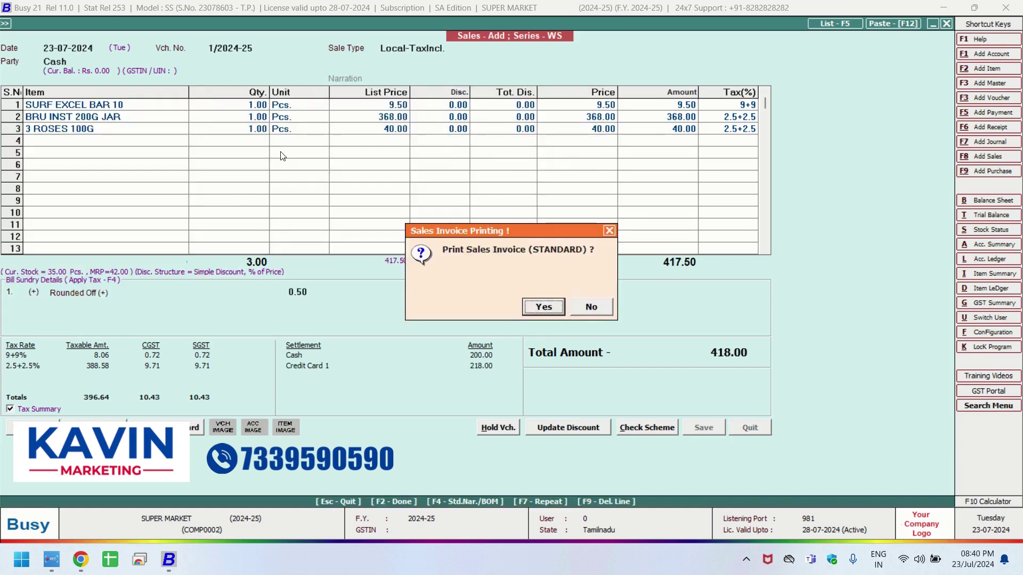
Print the sales invoice in Slip 3 inch (GST) format as a preview.
{"action": "key", "text": "Return"}
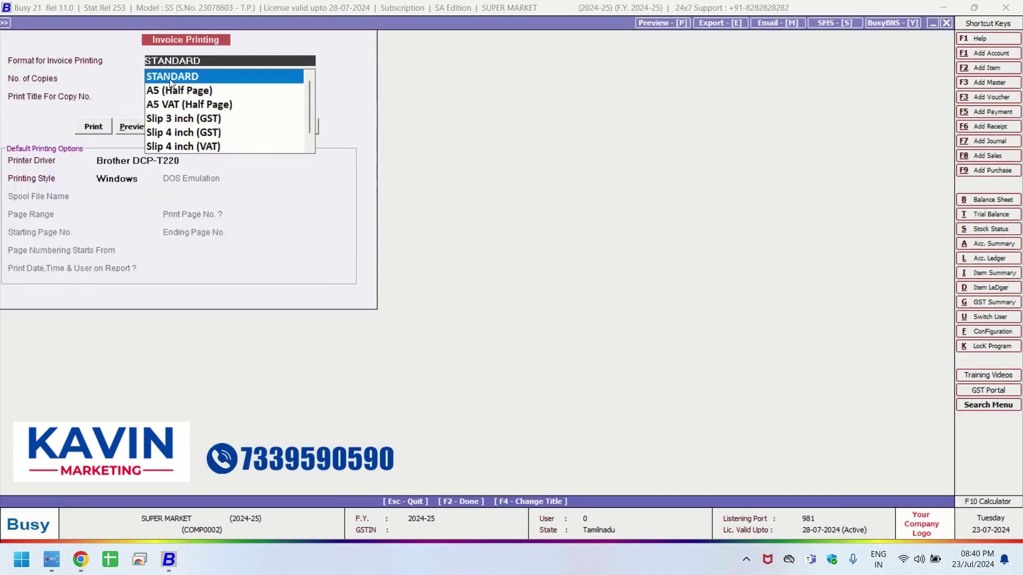
{"action": "scroll", "coordinate": [167, 117], "scroll_direction": "down", "scroll_amount": 1}
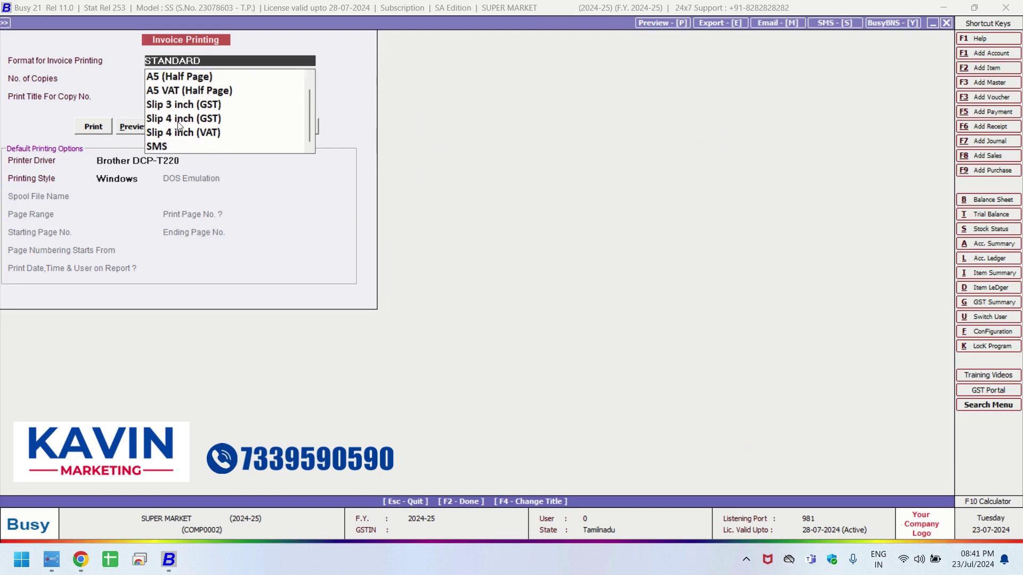
{"action": "left_click", "coordinate": [166, 105]}
{"action": "left_click", "coordinate": [128, 127]}
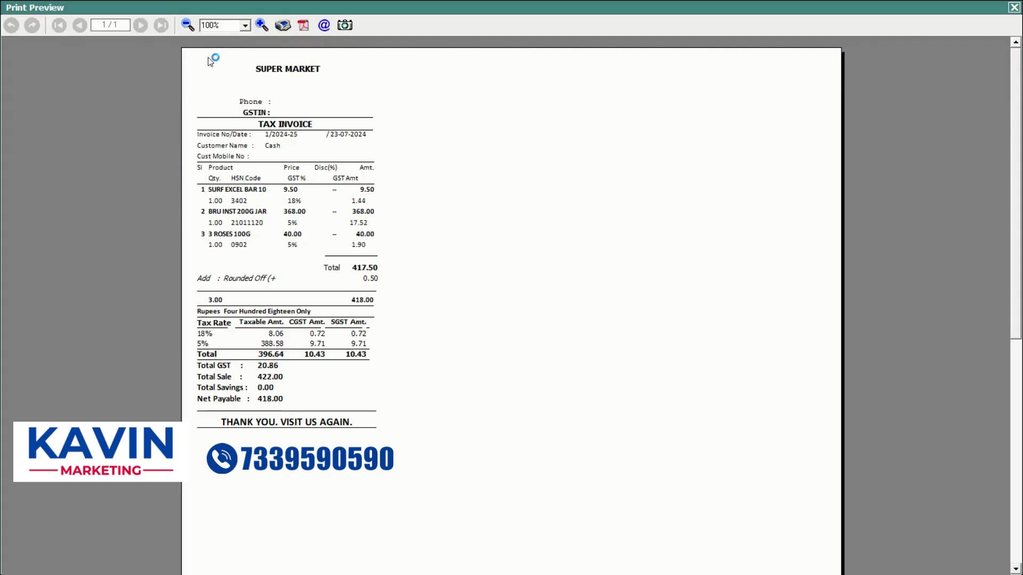
Zoom to 150% and review the slip's three items, GST 20.86 and net payable 418.00, then close it.
{"action": "left_click", "coordinate": [260, 26]}
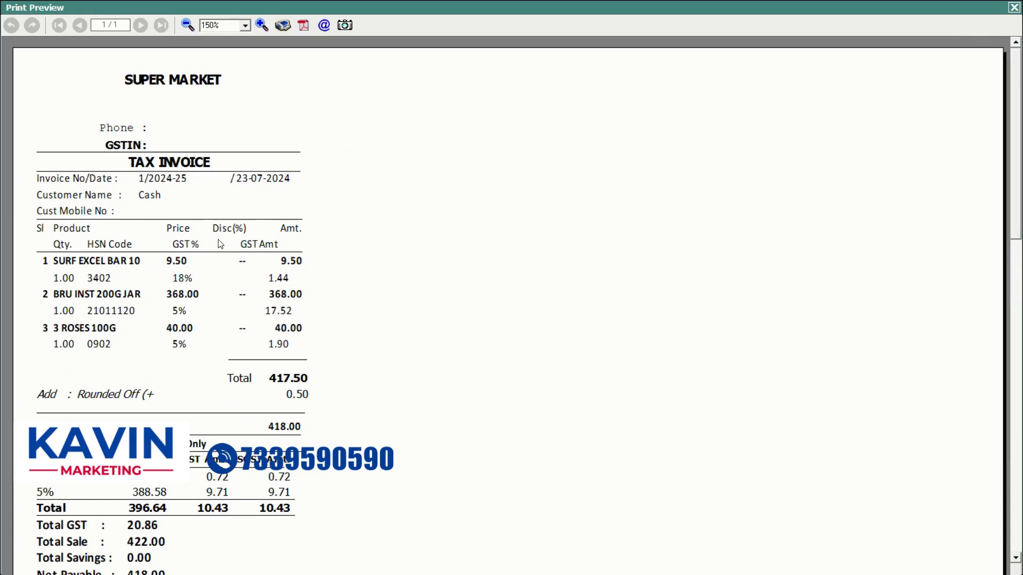
{"action": "scroll", "coordinate": [1016, 209], "scroll_direction": "down", "scroll_amount": 1}
{"action": "left_click_drag", "start_coordinate": [1016, 209], "coordinate": [1016, 235]}
{"action": "left_click_drag", "start_coordinate": [1018, 216], "coordinate": [1018, 176]}
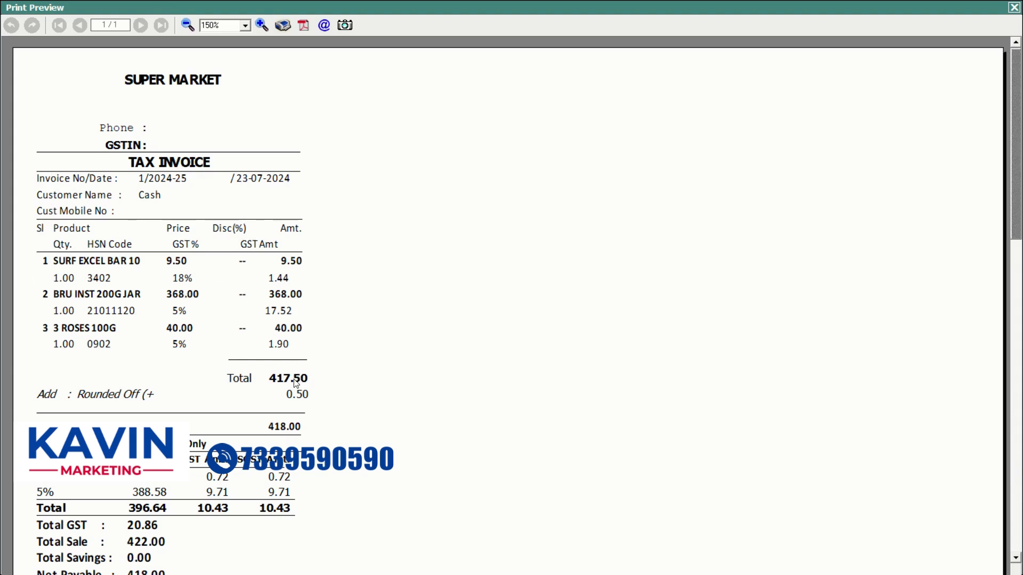
{"action": "left_click_drag", "start_coordinate": [1015, 191], "coordinate": [1015, 222]}
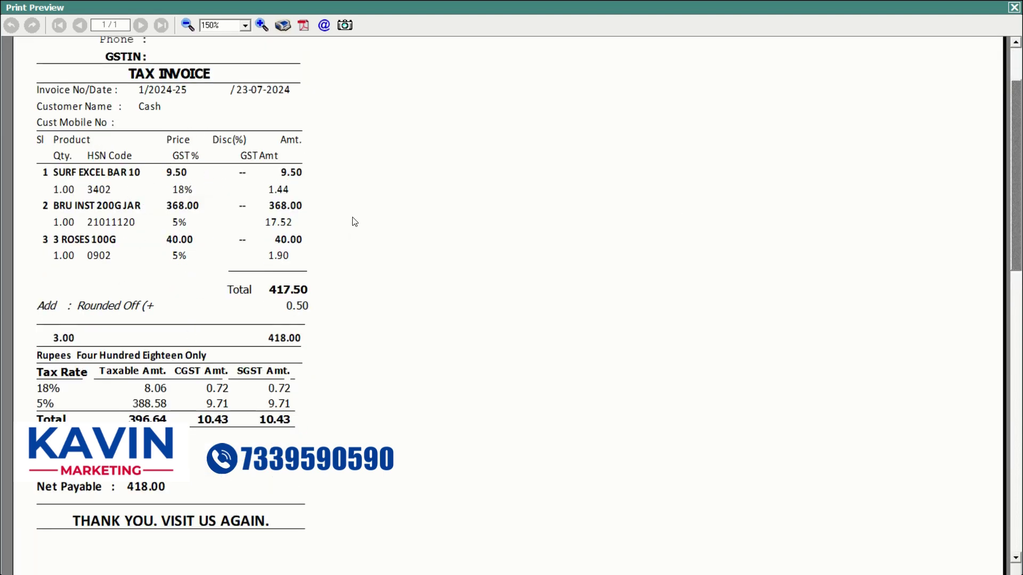
{"action": "left_click_drag", "start_coordinate": [1012, 180], "coordinate": [1012, 147]}
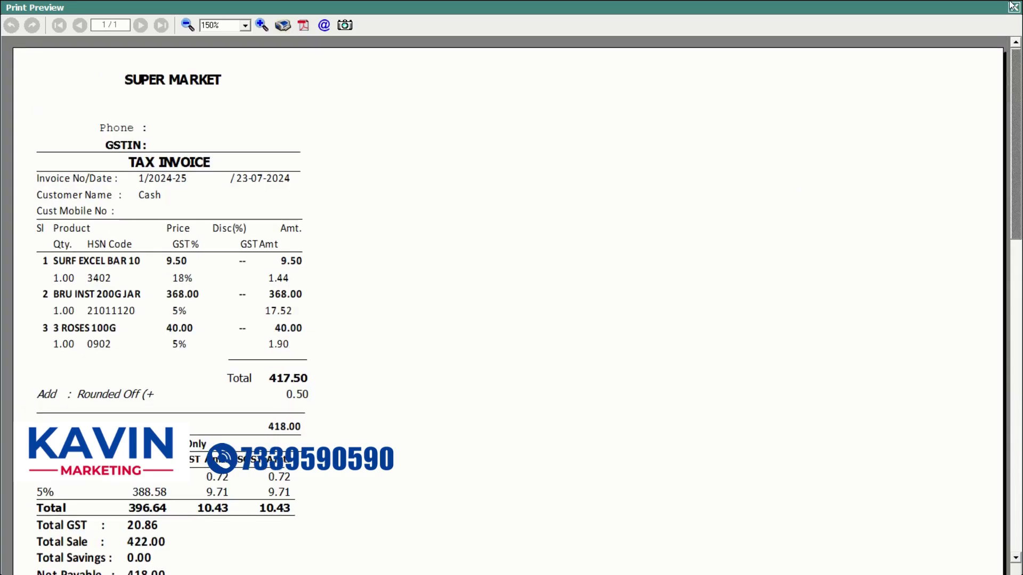
{"action": "left_click", "coordinate": [1011, 6]}
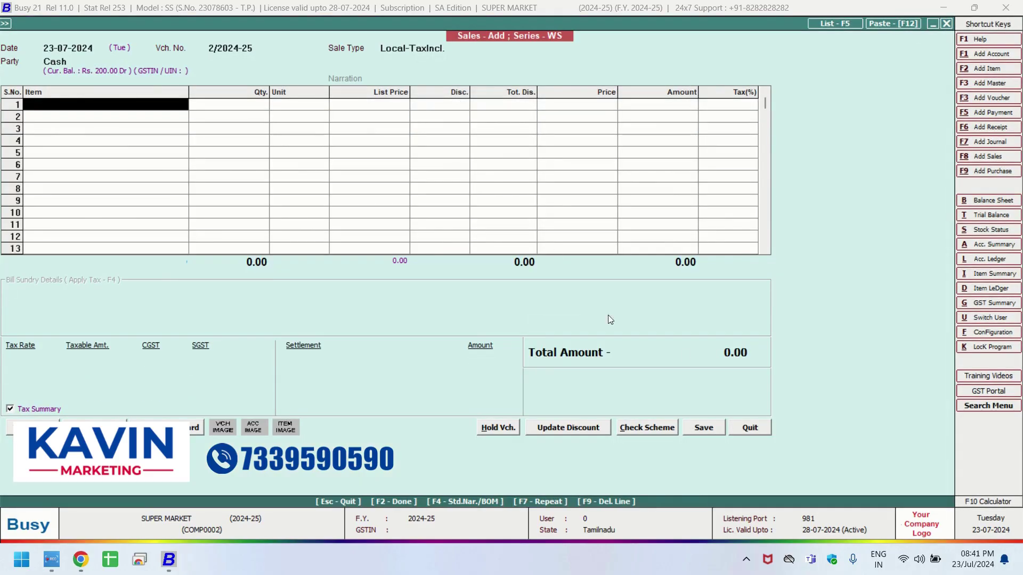
Start a new purchase voucher numbered 151364 with KAVIN MARKETING as the party.
{"action": "left_click", "coordinate": [751, 428]}
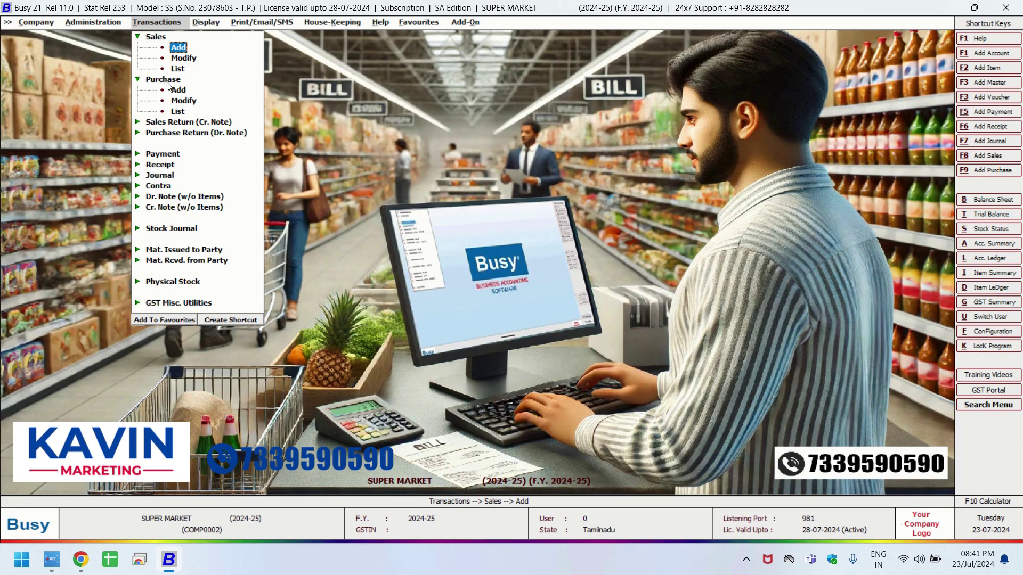
{"action": "left_click", "coordinate": [178, 90]}
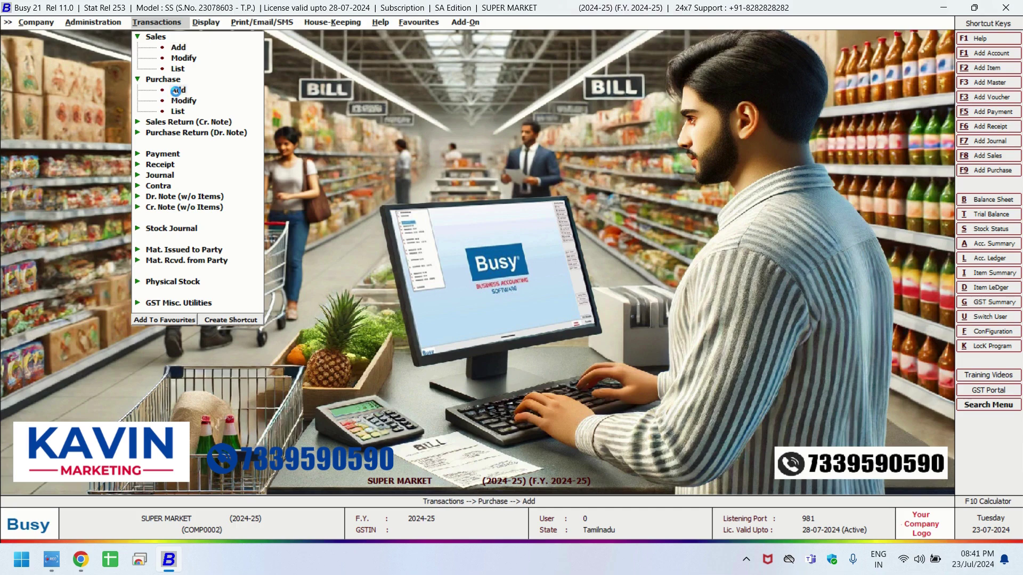
{"action": "type", "text": "151364"}
{"action": "key", "text": "Return"}
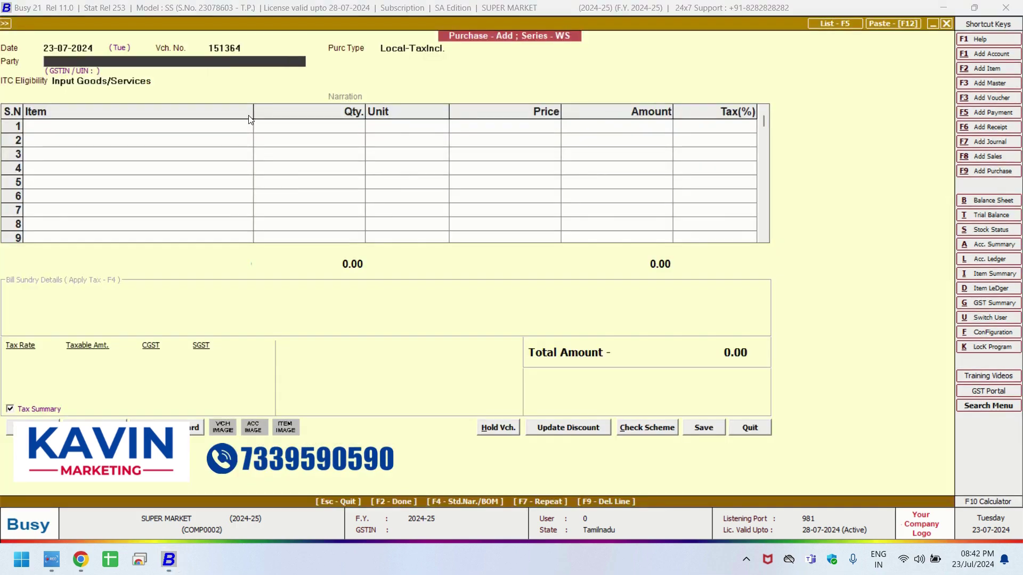
{"action": "key", "text": "Down"}
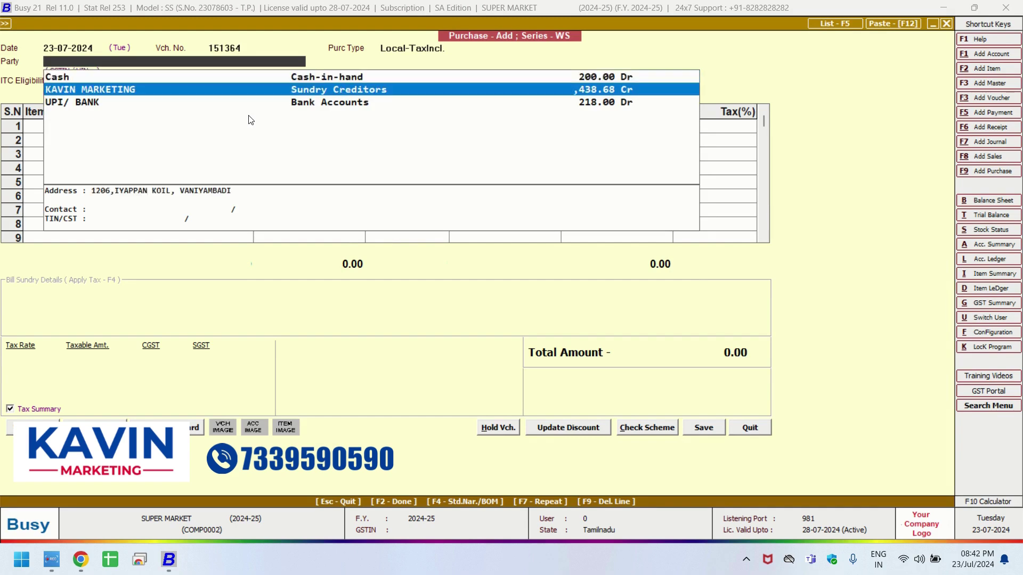
{"action": "key", "text": "Return"}
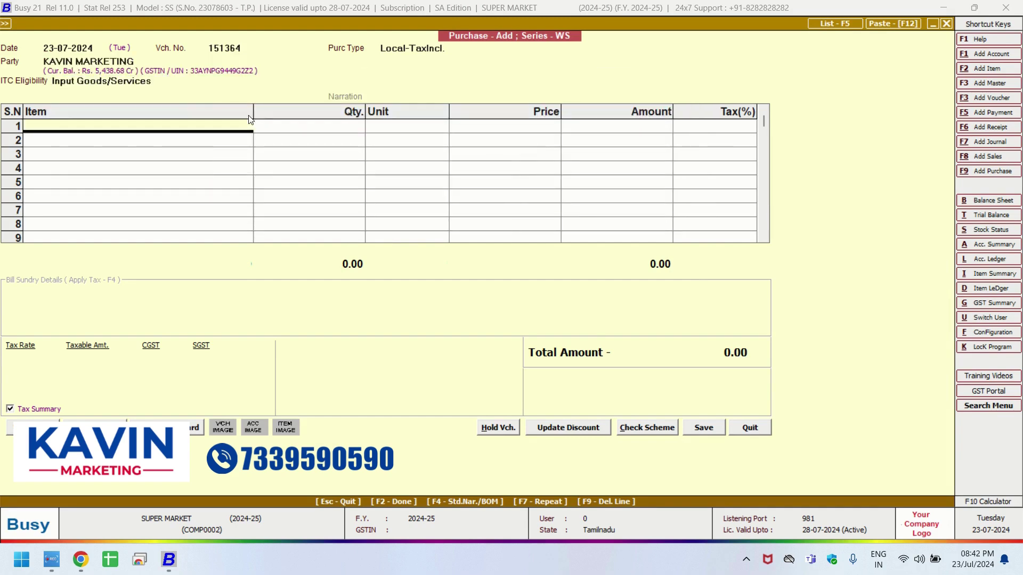
Begin creating a new item named 'SUGAR BULK 50KG' instead of picking an existing sugar item.
{"action": "type", "text": "SU"}
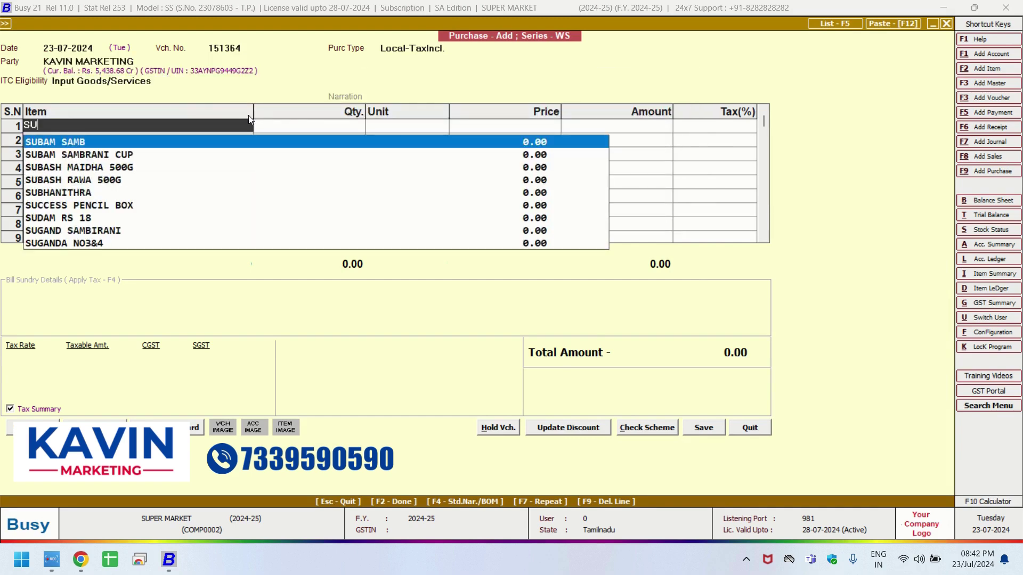
{"action": "type", "text": "GAR"}
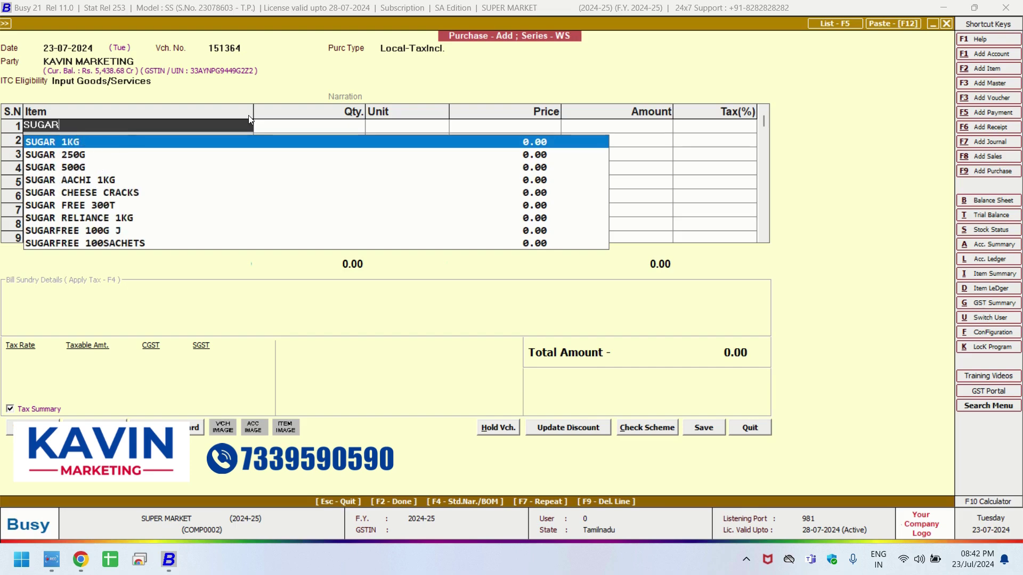
{"action": "key", "text": "Down"}
{"action": "key", "text": "Down"}
{"action": "key", "text": "Down"}
{"action": "key", "text": "Down"}
{"action": "key", "text": "Up"}
{"action": "key", "text": "Up"}
{"action": "key", "text": "Up"}
{"action": "key", "text": "Up"}
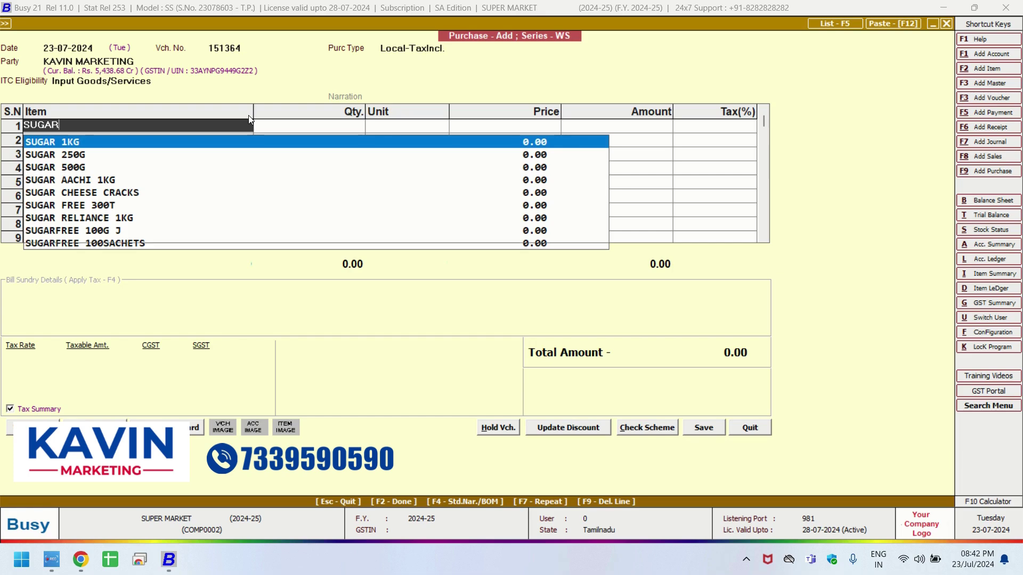
{"action": "key", "text": "F2"}
{"action": "type", "text": "SUGAR BU"}
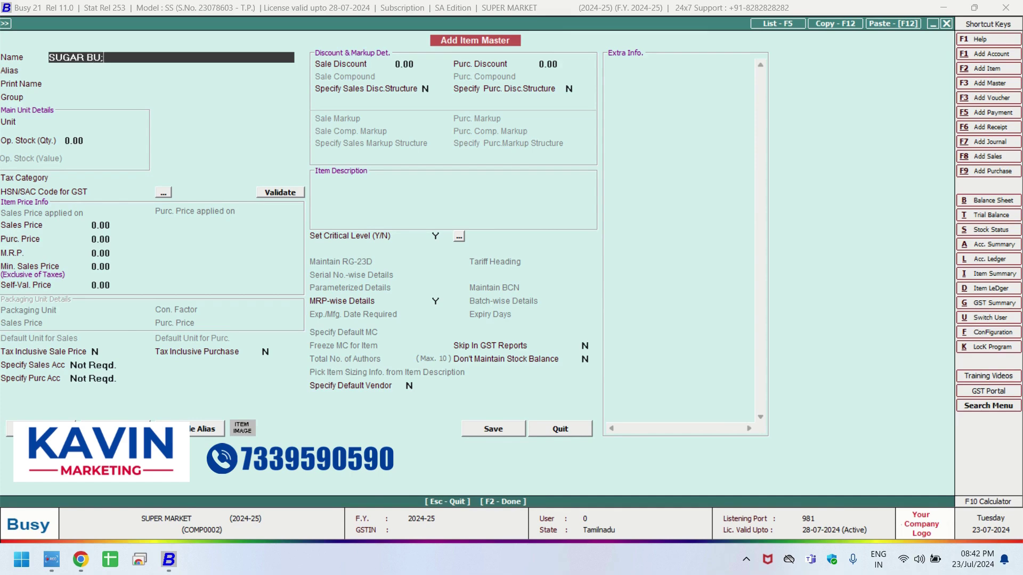
{"action": "type", "text": "LK 50KG"}
Confirm the name SUGAR BULK 50KG, with group General and unit Kgs.
{"action": "key", "text": "Return"}
{"action": "key", "text": "Return"}
{"action": "key", "text": "Return"}
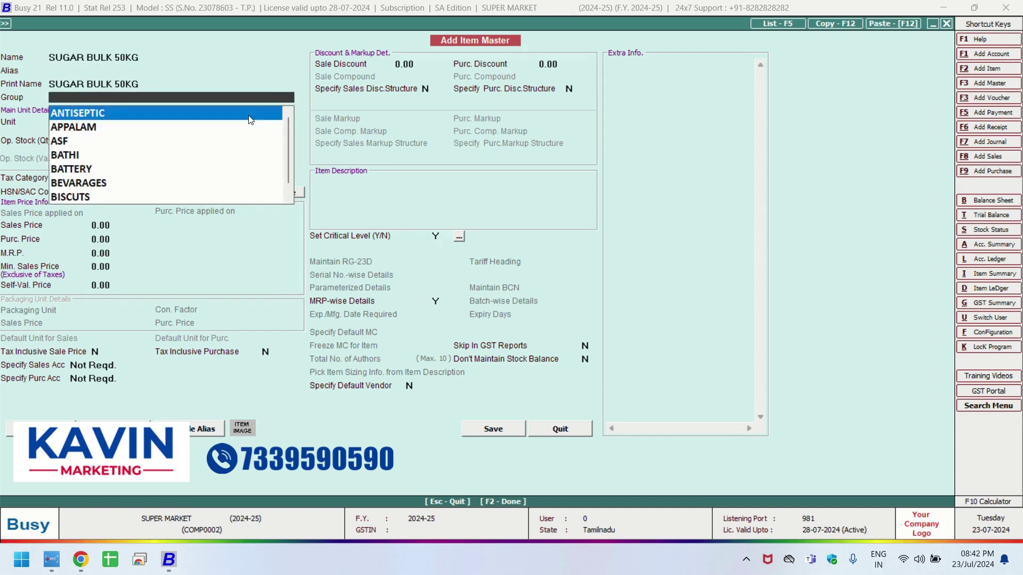
{"action": "type", "text": "GR"}
{"action": "key", "text": "BackSpace"}
{"action": "key", "text": "BackSpace"}
{"action": "type", "text": "GEN"}
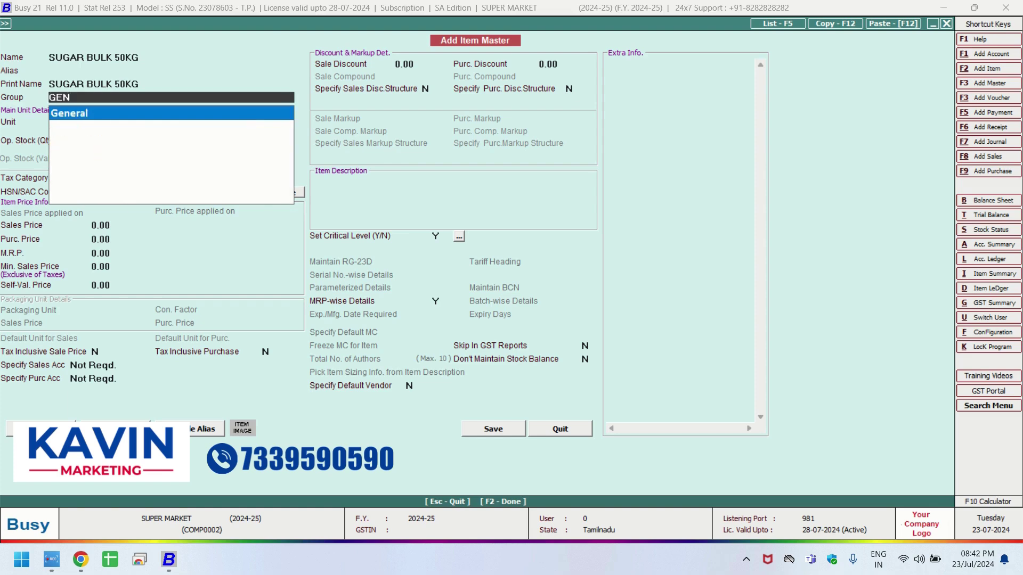
{"action": "key", "text": "Return"}
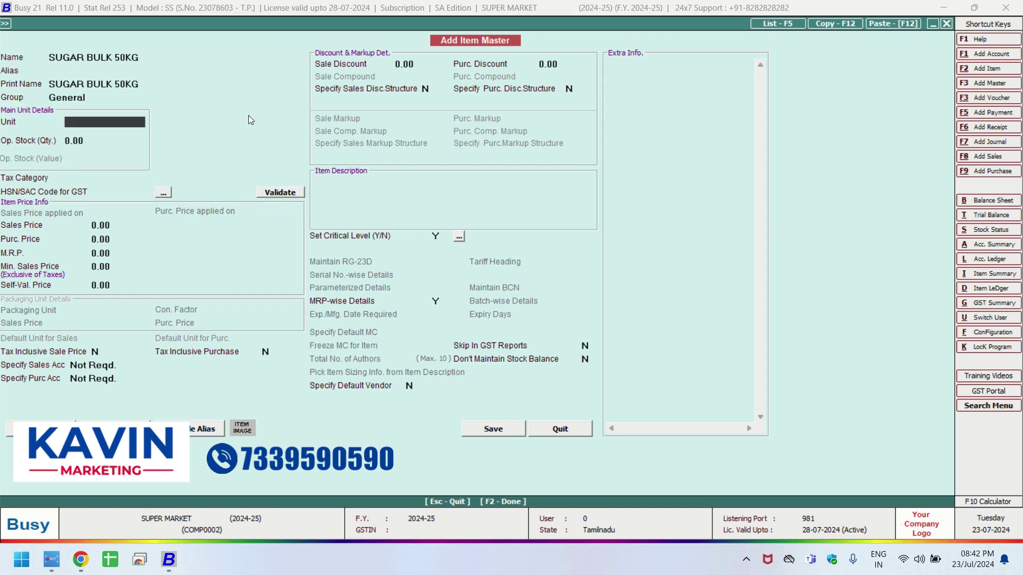
{"action": "type", "text": "K"}
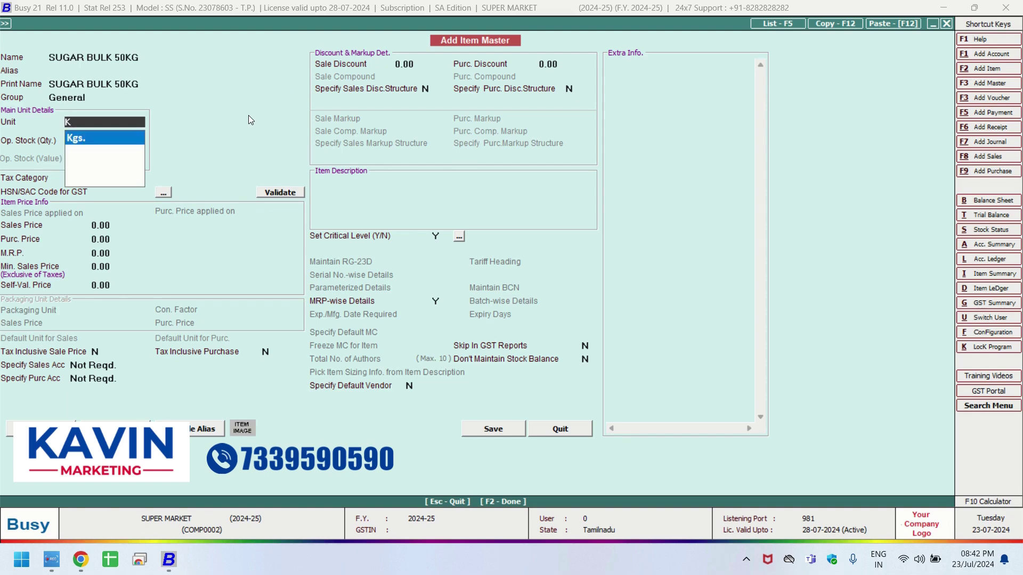
{"action": "key", "text": "Return"}
{"action": "key", "text": "Return"}
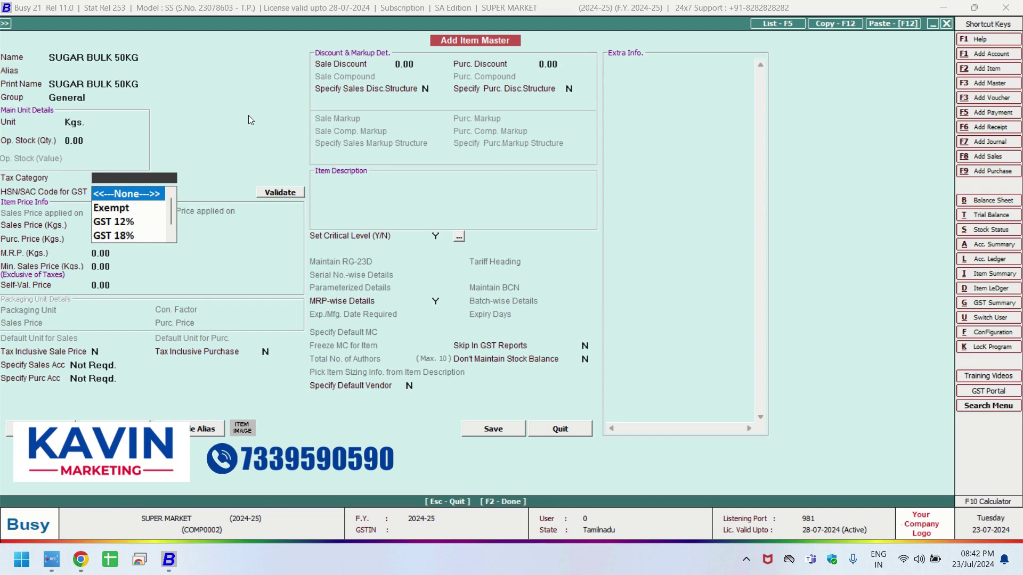
Set tax category Exempt and HSN code 65656, then save the item.
{"action": "type", "text": "1"}
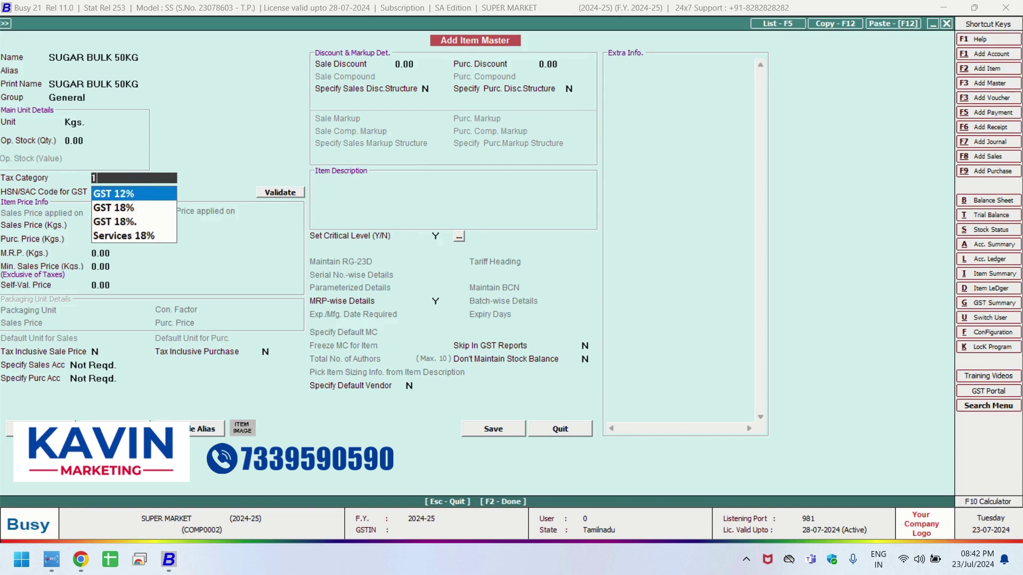
{"action": "key", "text": "BackSpace"}
{"action": "key", "text": "Down"}
{"action": "key", "text": "Return"}
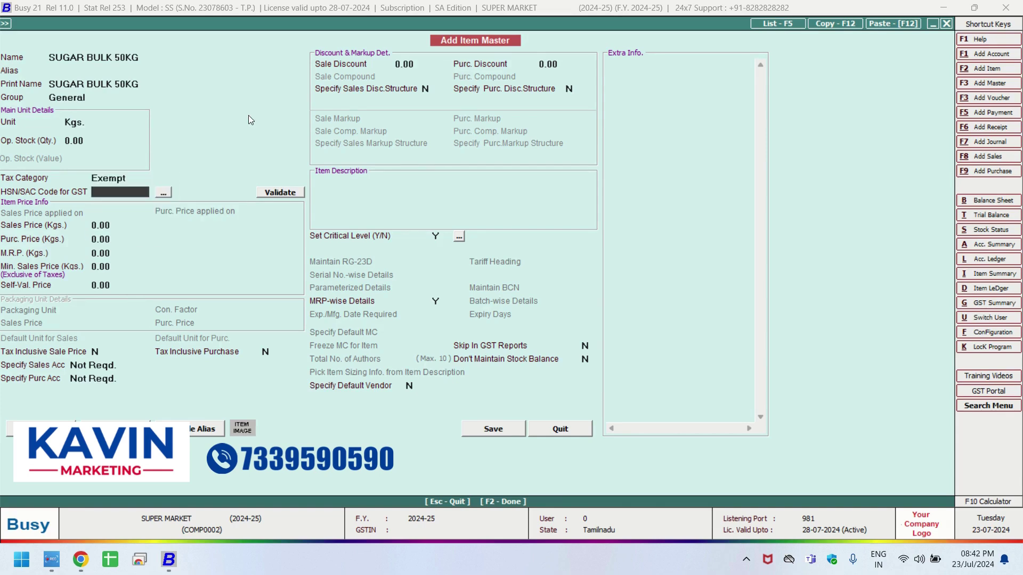
{"action": "type", "text": "65656"}
{"action": "left_click", "coordinate": [501, 431]}
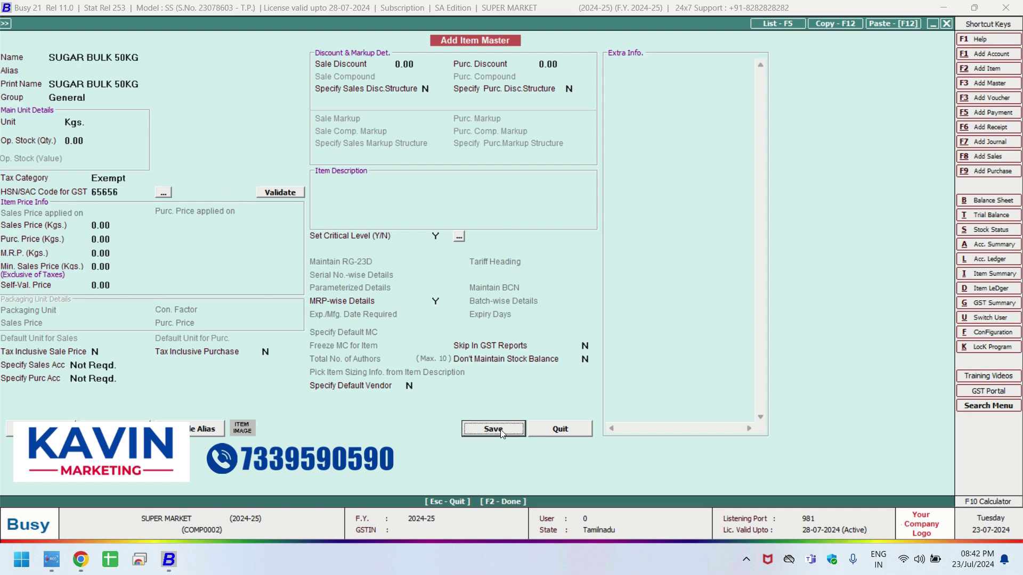
Enter 100 Kgs of SUGAR BULK 50KG at 38 and save the purchase, accepting GST details.
{"action": "left_click", "coordinate": [460, 415]}
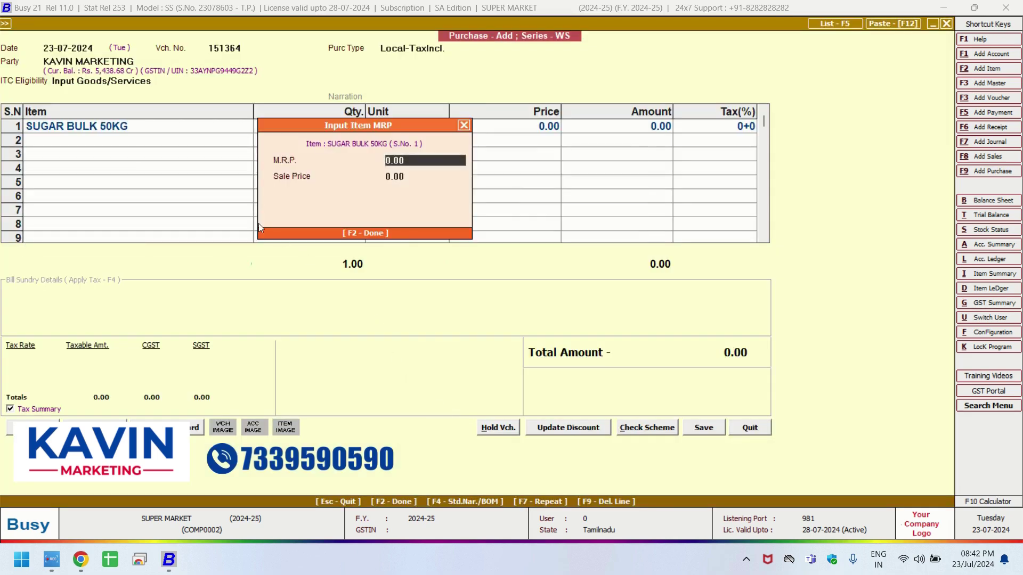
{"action": "key", "text": "Return"}
{"action": "key", "text": "Return"}
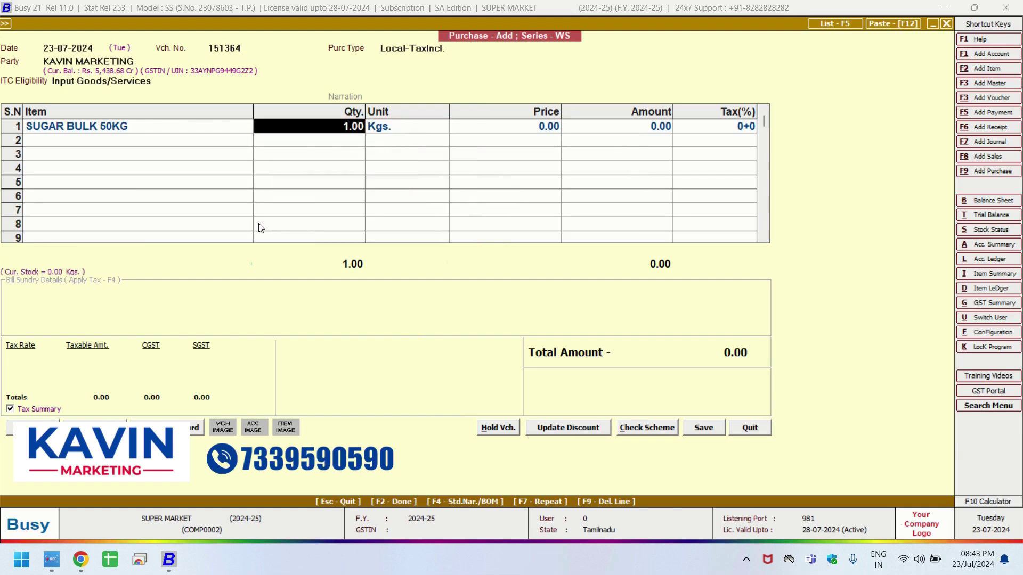
{"action": "key", "text": "Left"}
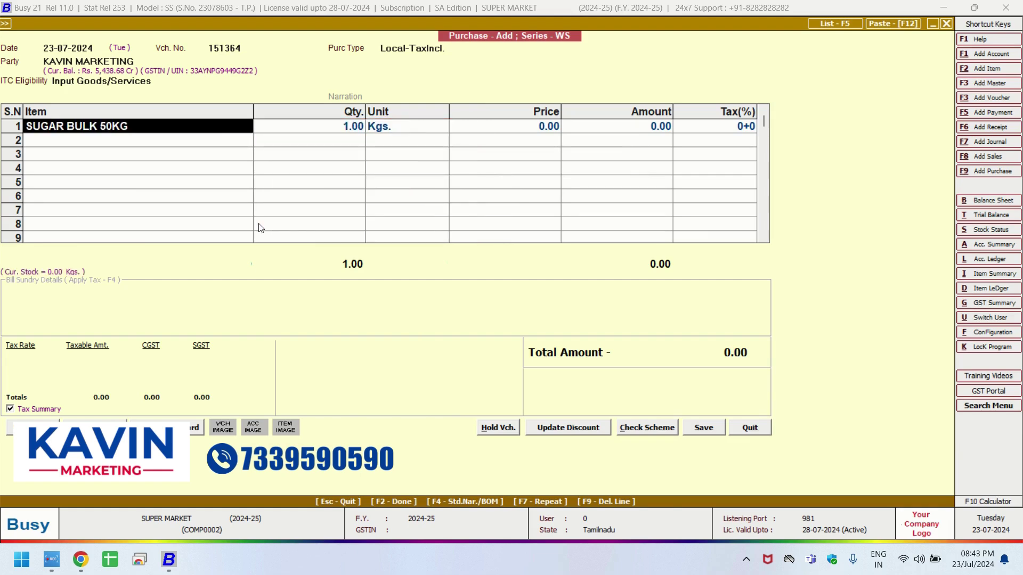
{"action": "key", "text": "Return"}
{"action": "key", "text": "Return"}
{"action": "key", "text": "Return"}
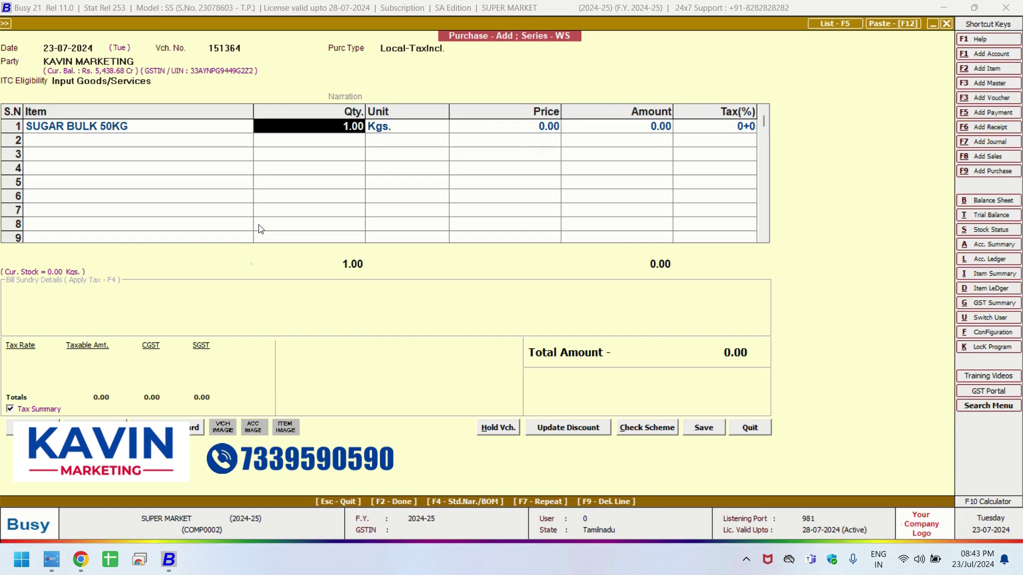
{"action": "type", "text": "100"}
{"action": "key", "text": "Return"}
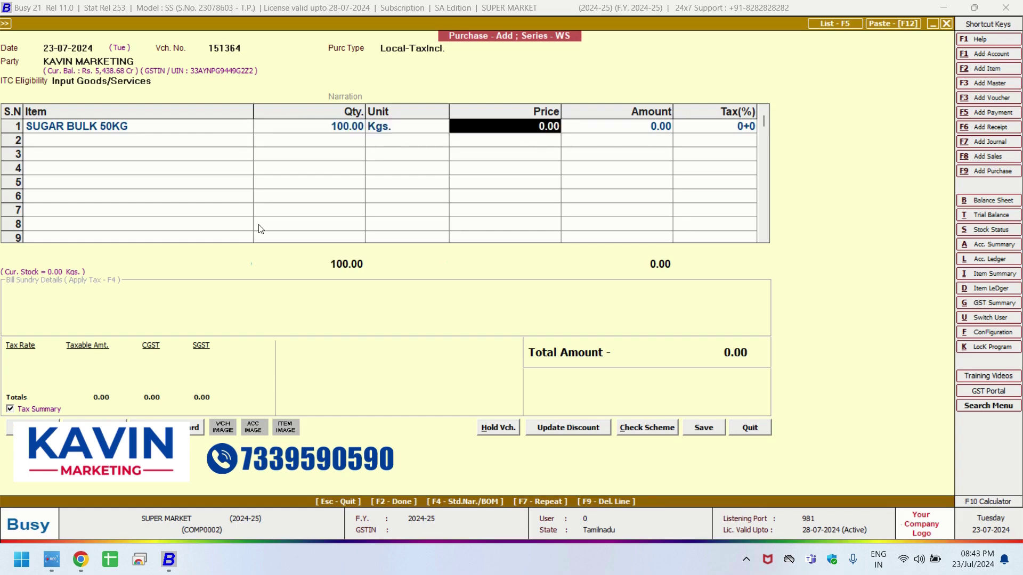
{"action": "type", "text": "38"}
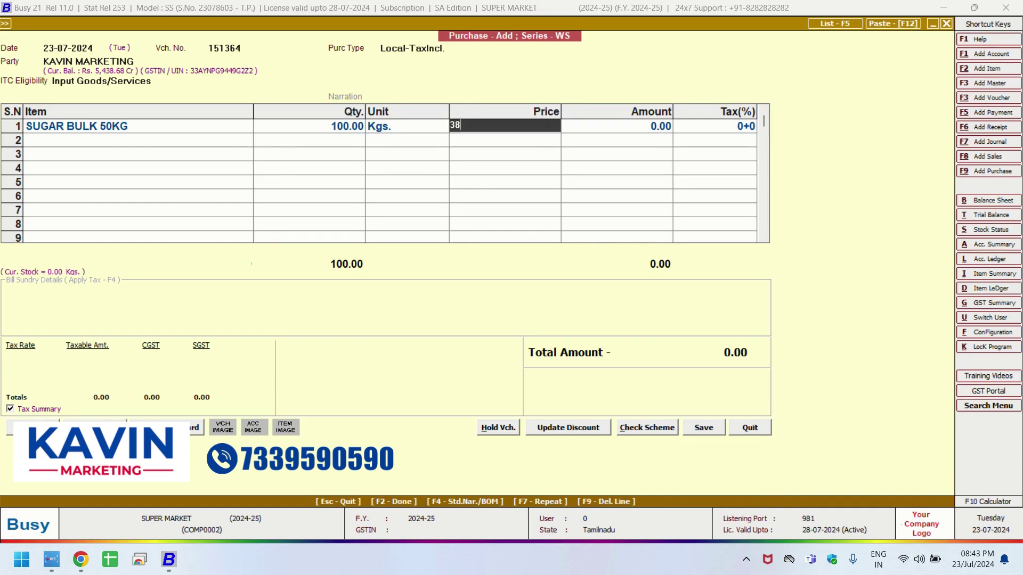
{"action": "key", "text": "Return"}
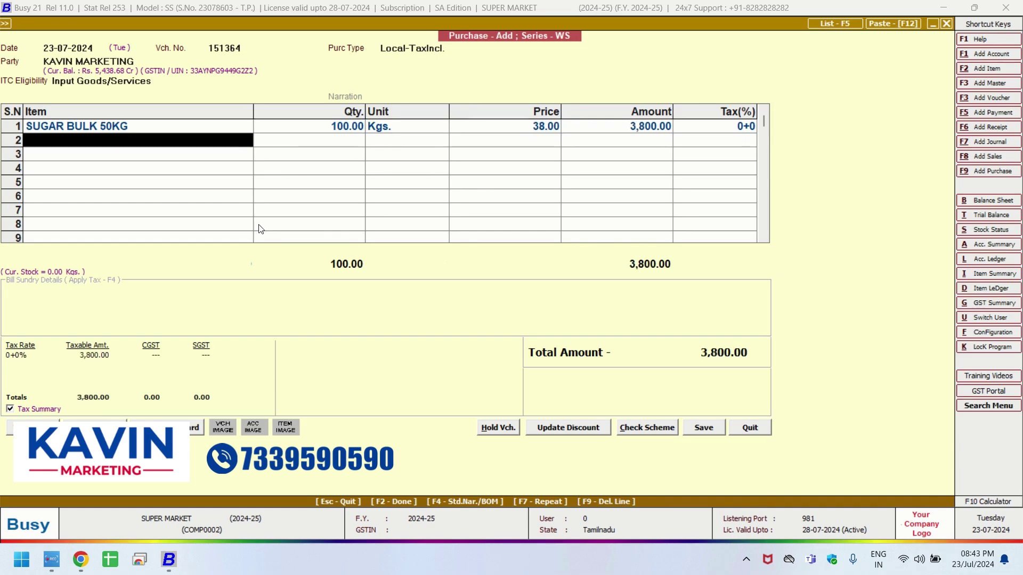
{"action": "left_click", "coordinate": [702, 428]}
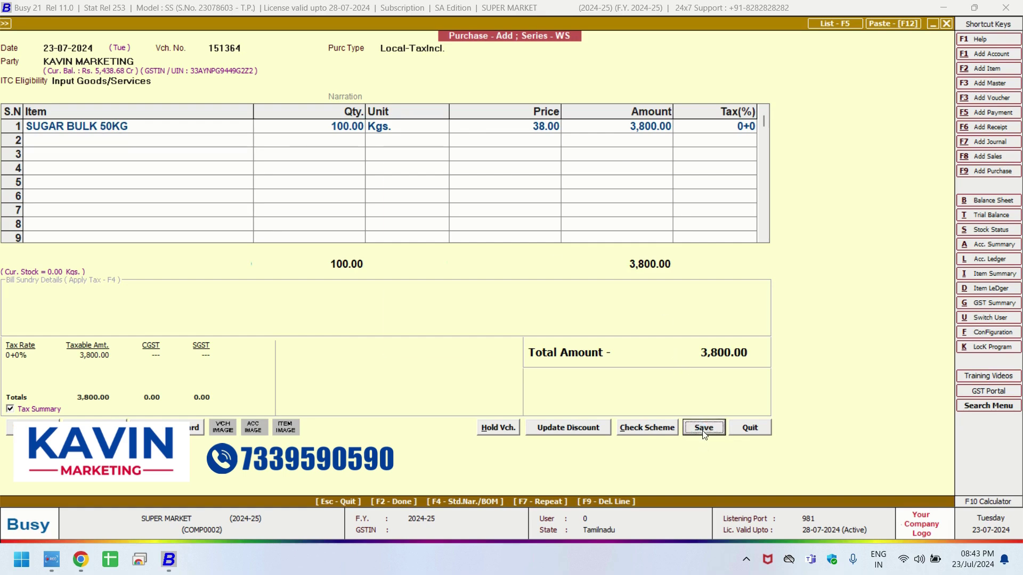
{"action": "left_click", "coordinate": [485, 326]}
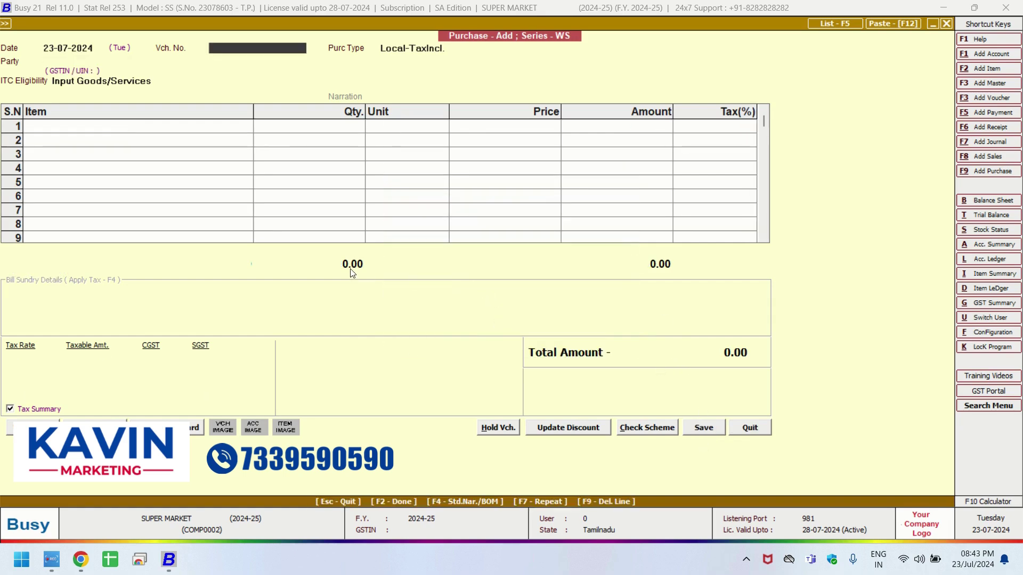
Start a new stock journal voucher dated 23-07-2024.
{"action": "key", "text": "Escape"}
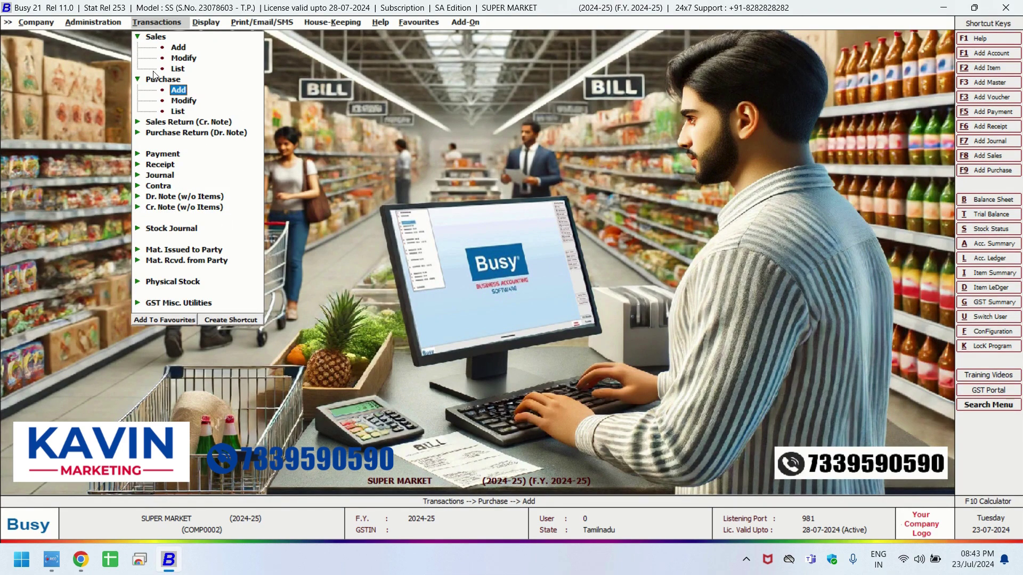
{"action": "left_click", "coordinate": [161, 228]}
{"action": "left_click", "coordinate": [179, 239]}
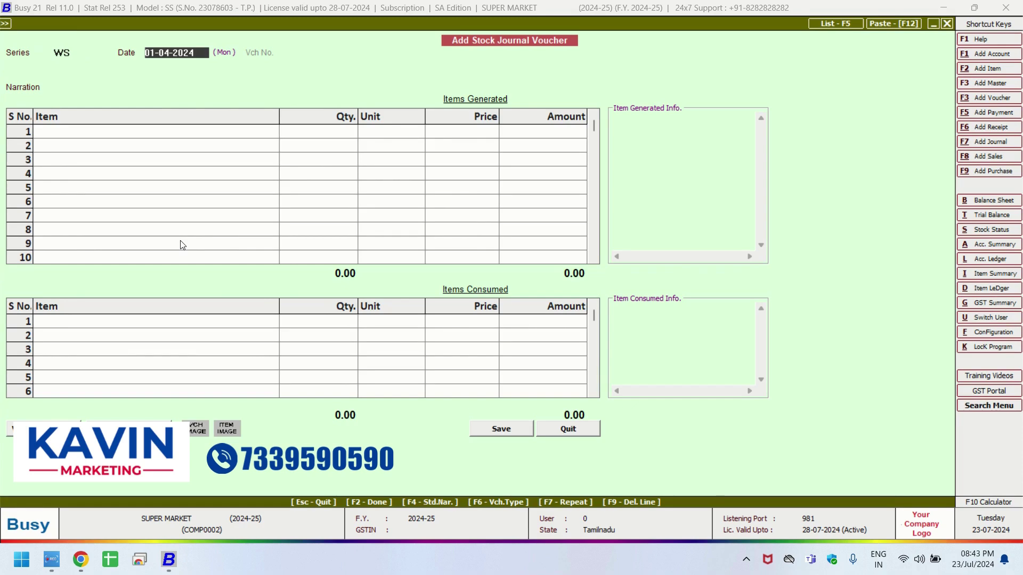
{"action": "type", "text": "23-7"}
{"action": "key", "text": "Return"}
{"action": "key", "text": "Return"}
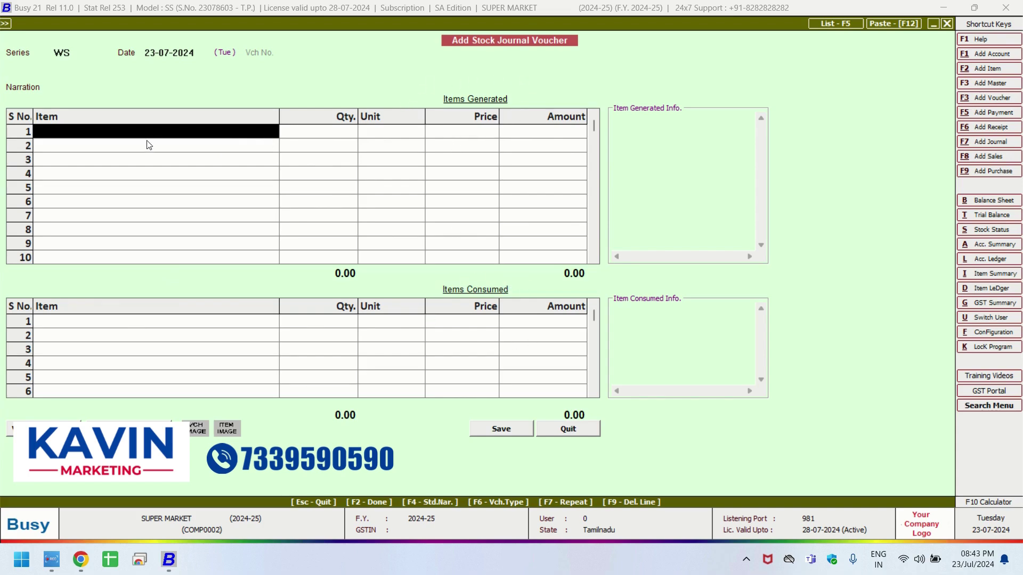
Add SUGAR 1KG as a generated item with MRP 46 and quantity 15.
{"action": "type", "text": "sUGA"}
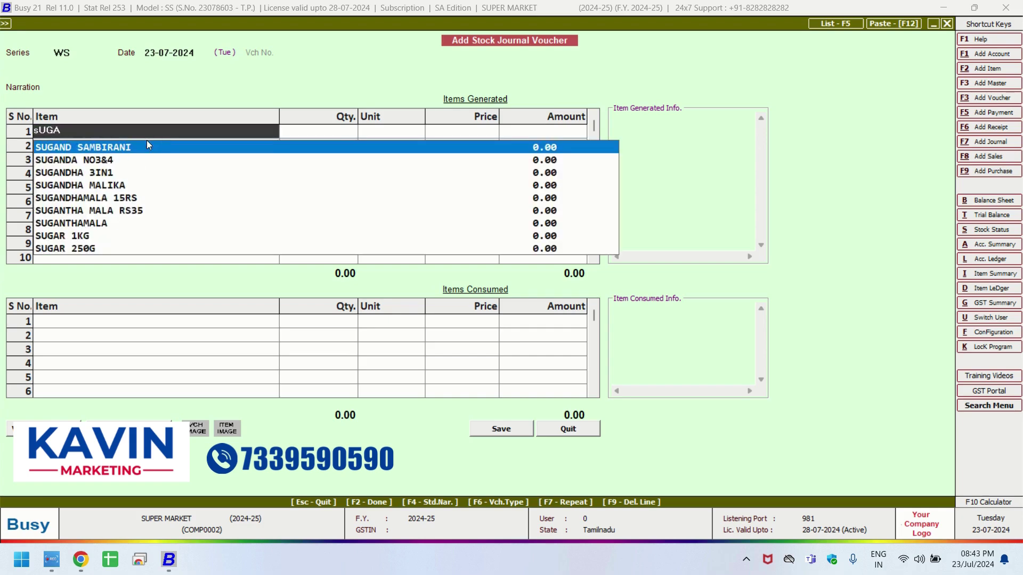
{"action": "key", "text": "Down"}
{"action": "key", "text": "Down"}
{"action": "key", "text": "Down"}
{"action": "key", "text": "Down"}
{"action": "key", "text": "Down"}
{"action": "key", "text": "Down"}
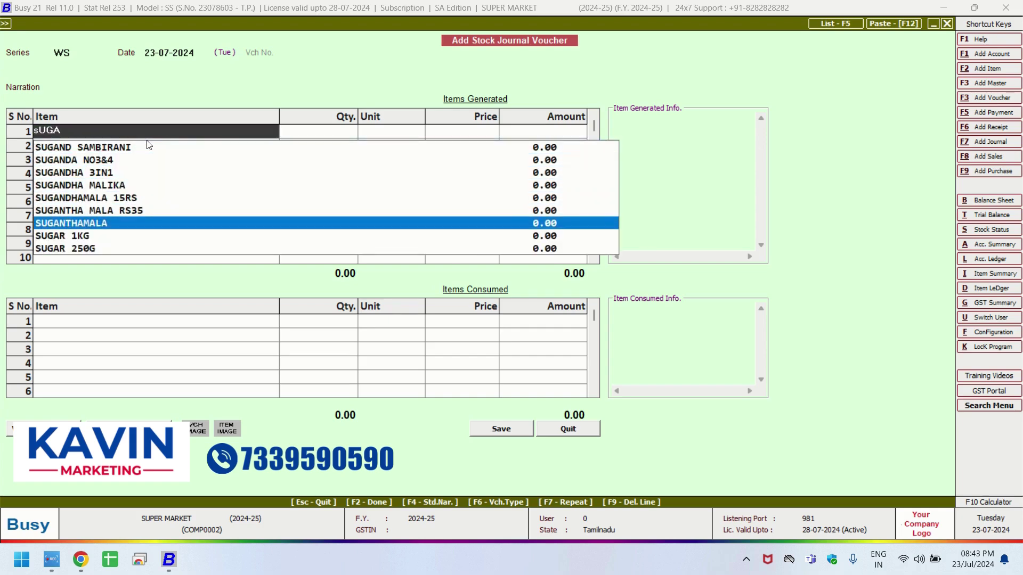
{"action": "key", "text": "Down"}
{"action": "key", "text": "Return"}
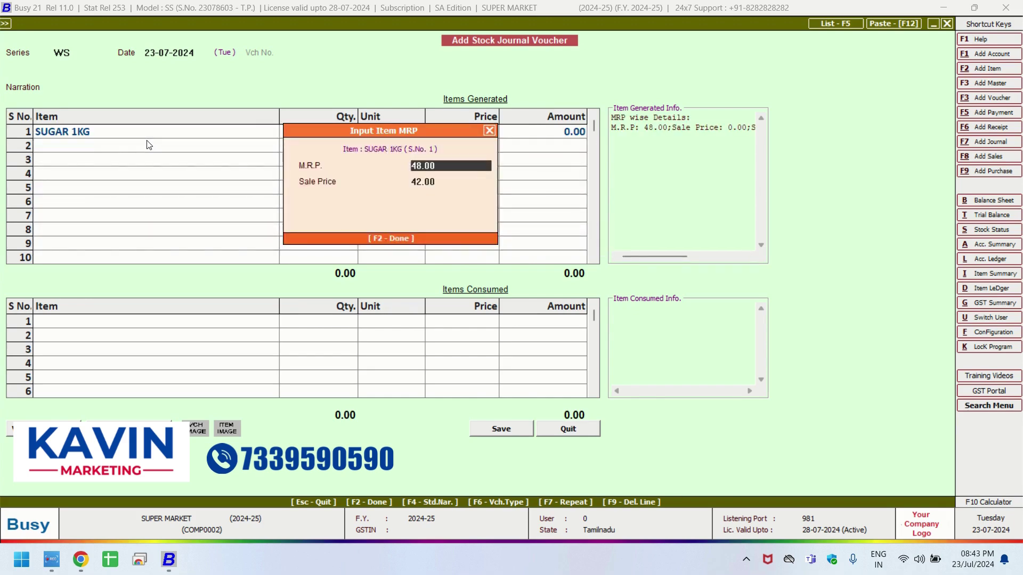
{"action": "type", "text": "46"}
{"action": "key", "text": "Return"}
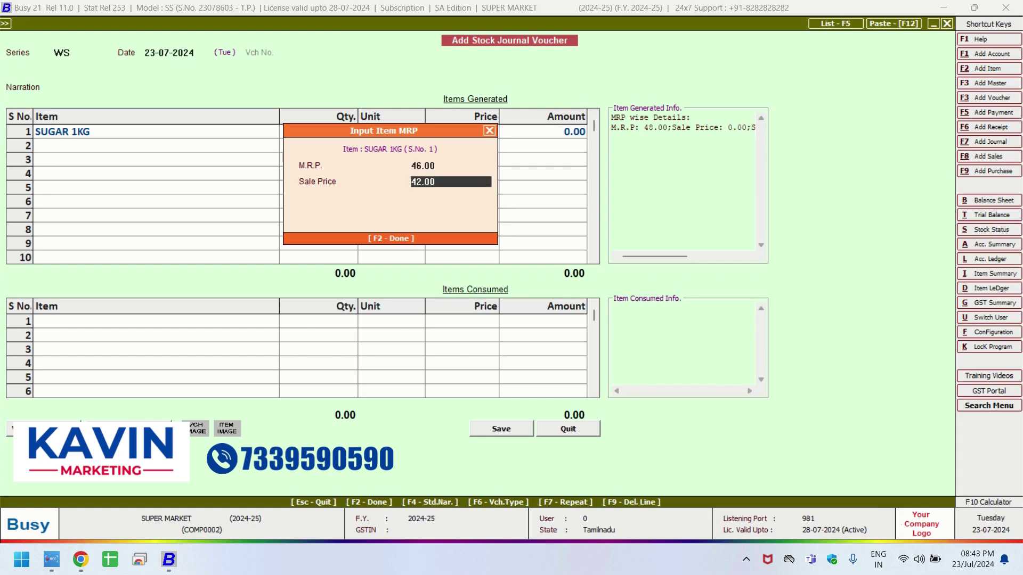
{"action": "key", "text": "Up"}
{"action": "key", "text": "Return"}
{"action": "key", "text": "Return"}
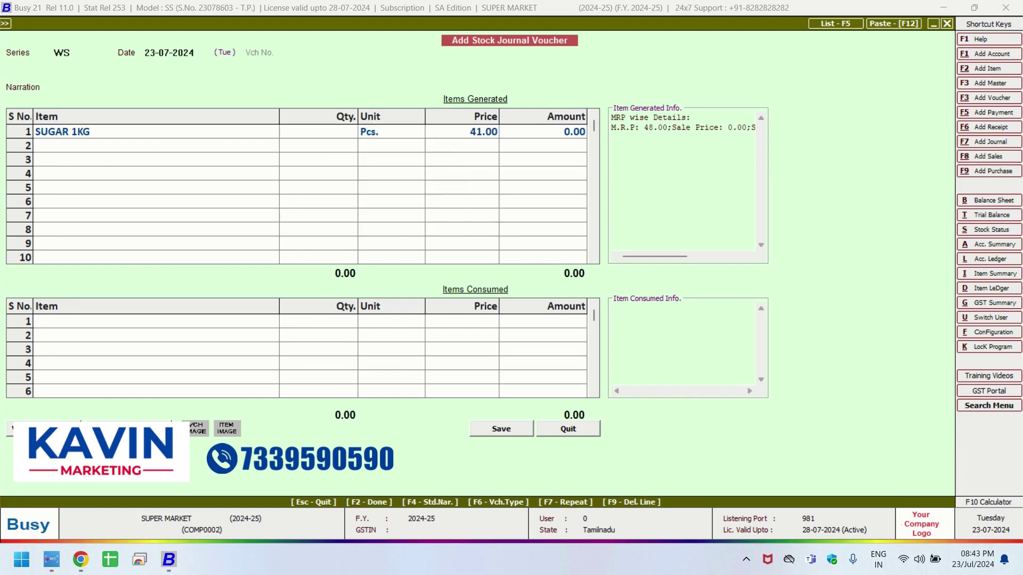
{"action": "type", "text": "15"}
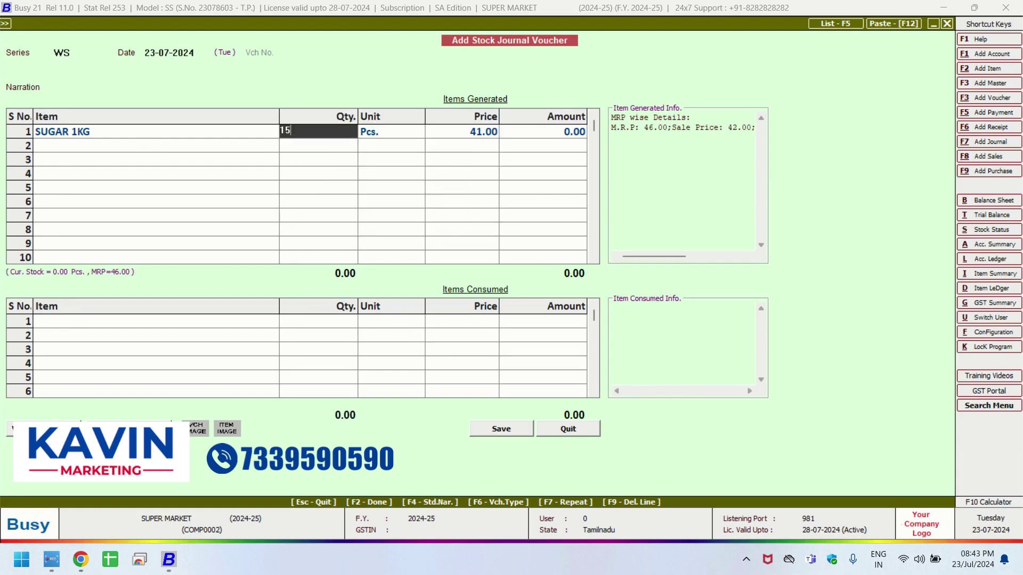
{"action": "key", "text": "Return"}
{"action": "key", "text": "Return"}
{"action": "key", "text": "Return"}
{"action": "key", "text": "Return"}
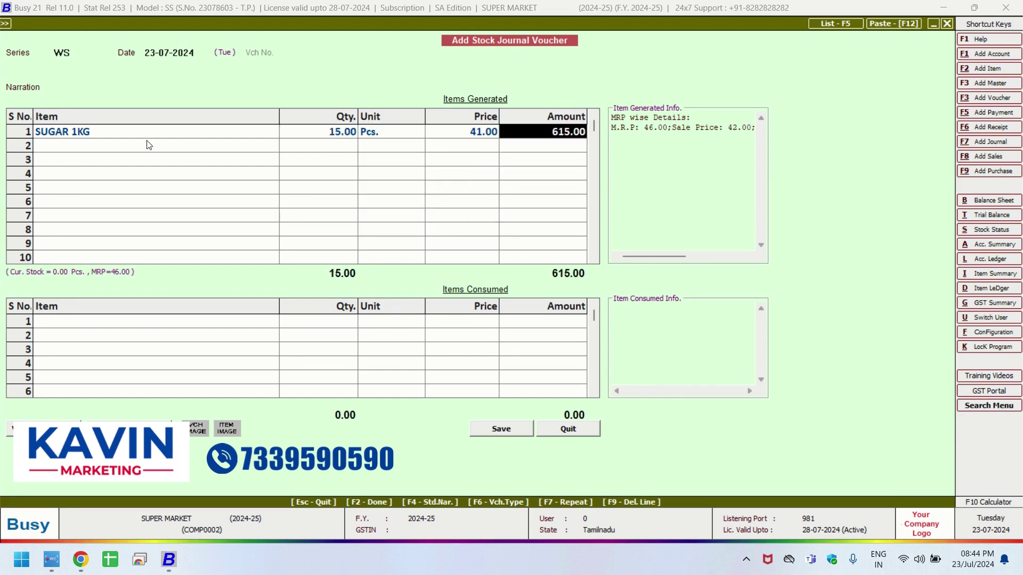
Add SUGAR 500G as a generated item with sale price 22 and quantity 20.
{"action": "type", "text": "sUN"}
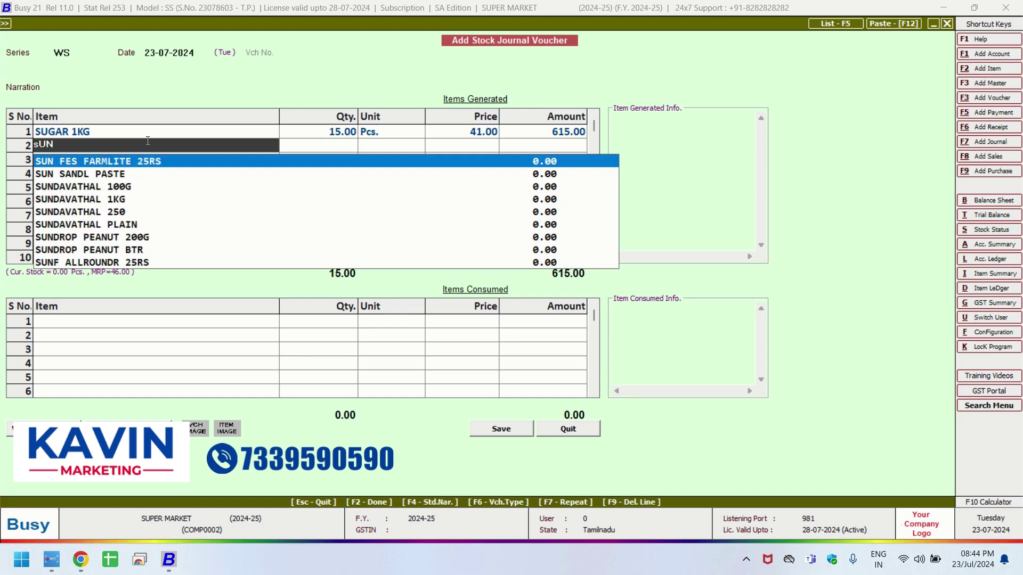
{"action": "key", "text": "BackSpace"}
{"action": "type", "text": "GAR"}
{"action": "key", "text": "Down"}
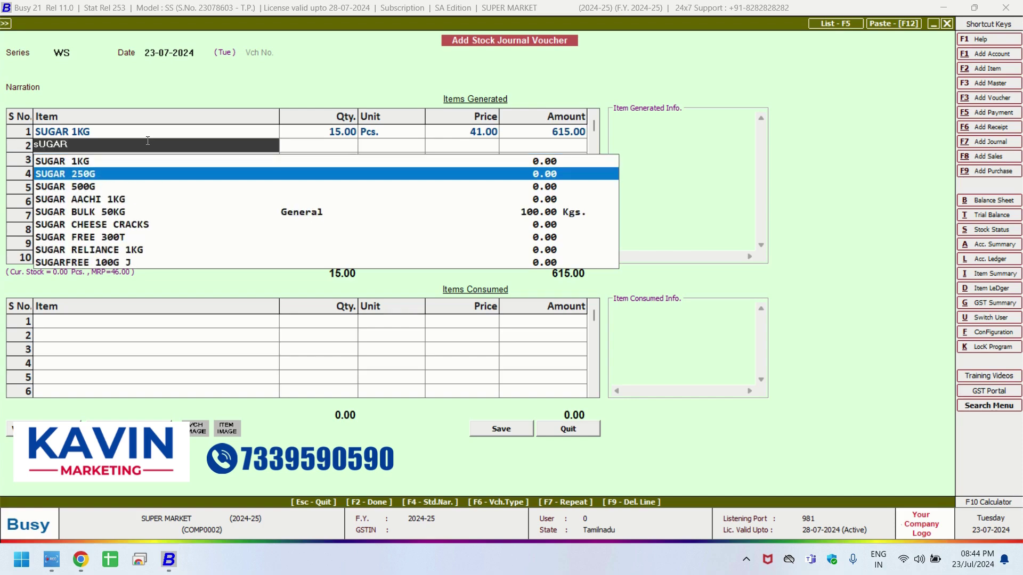
{"action": "key", "text": "Down"}
{"action": "key", "text": "Return"}
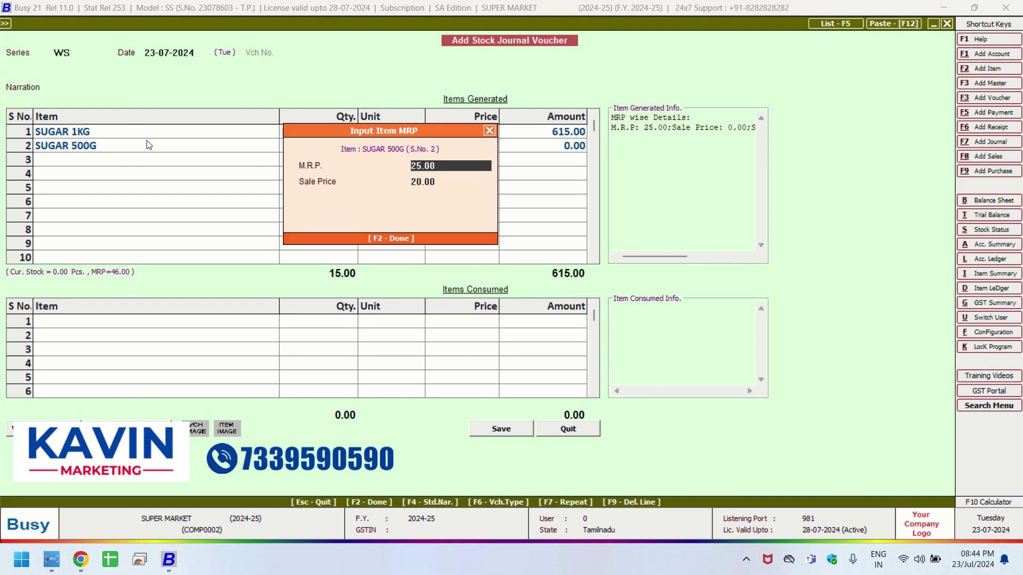
{"action": "key", "text": "Return"}
{"action": "type", "text": "22"}
{"action": "key", "text": "Return"}
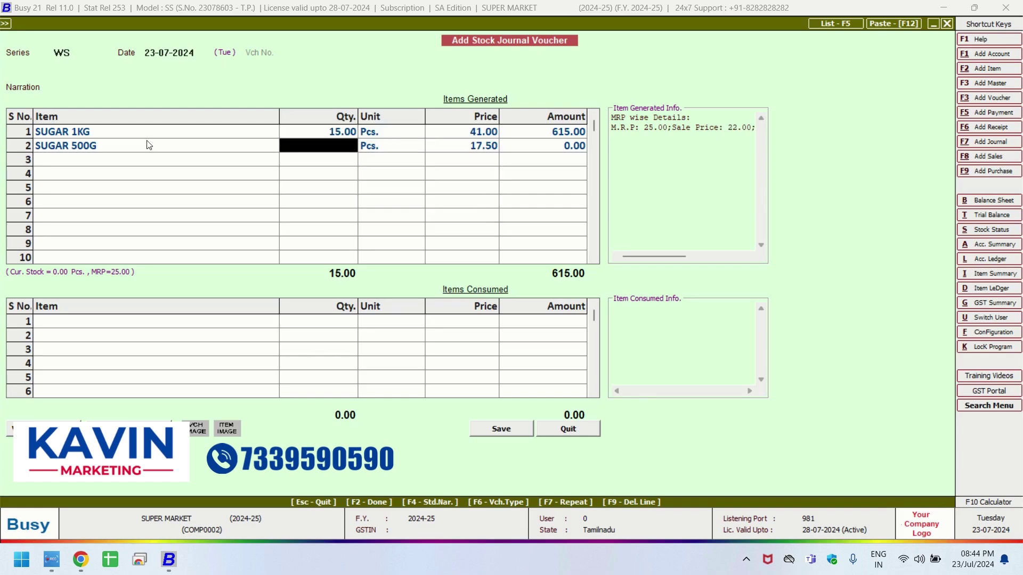
{"action": "type", "text": "20"}
{"action": "key", "text": "Return"}
{"action": "key", "text": "Return"}
{"action": "key", "text": "Return"}
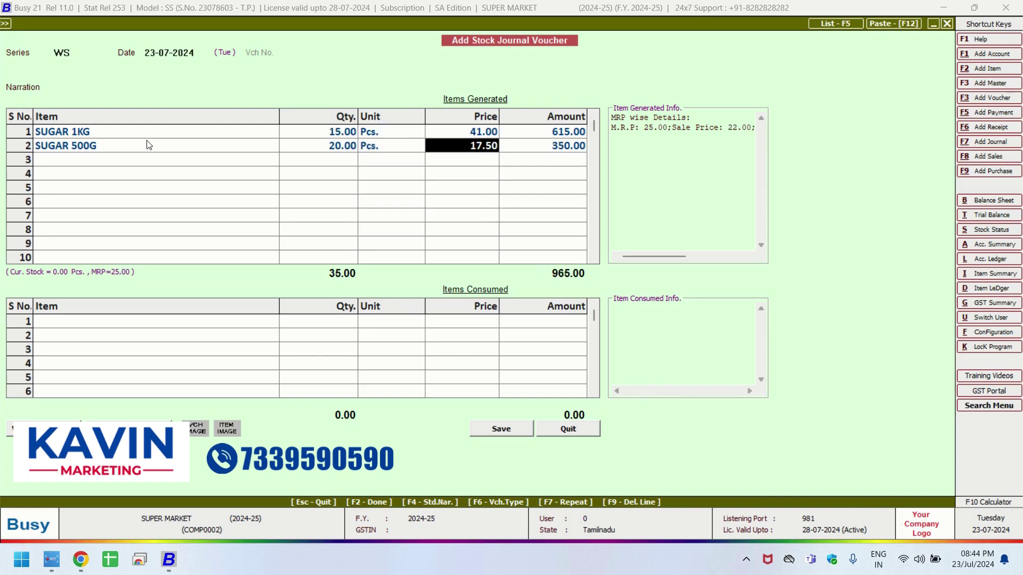
{"action": "key", "text": "Return"}
{"action": "key", "text": "Return"}
Add 25 Kgs of SUGAR BULK 50KG as the consumed item.
{"action": "type", "text": "sUG"}
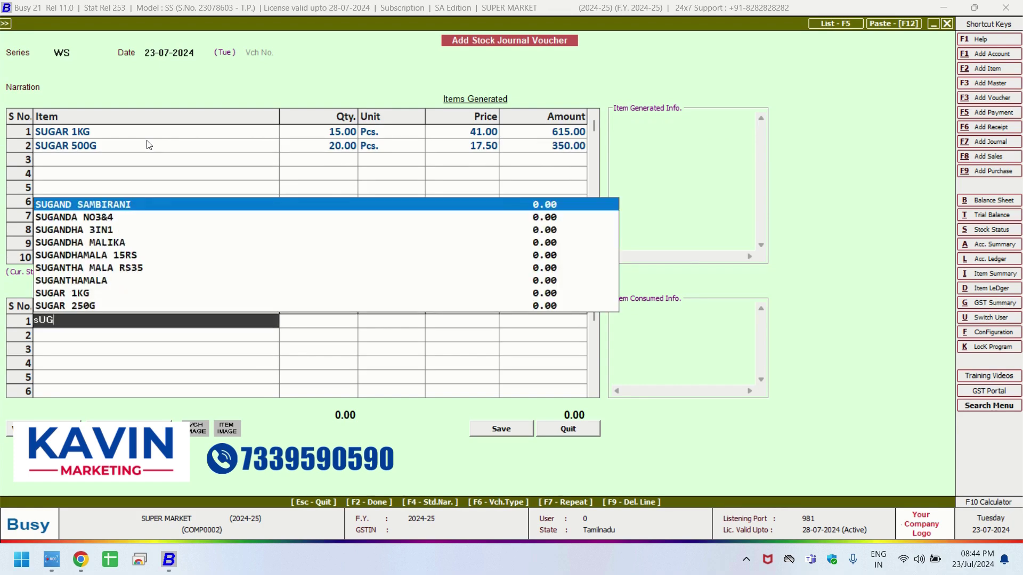
{"action": "key", "text": "Down"}
{"action": "type", "text": "A"}
{"action": "key", "text": "Down"}
{"action": "key", "text": "Down"}
{"action": "key", "text": "Down"}
{"action": "key", "text": "Down"}
{"action": "key", "text": "Down"}
{"action": "key", "text": "Down"}
{"action": "key", "text": "Down"}
{"action": "key", "text": "Down"}
{"action": "key", "text": "Down"}
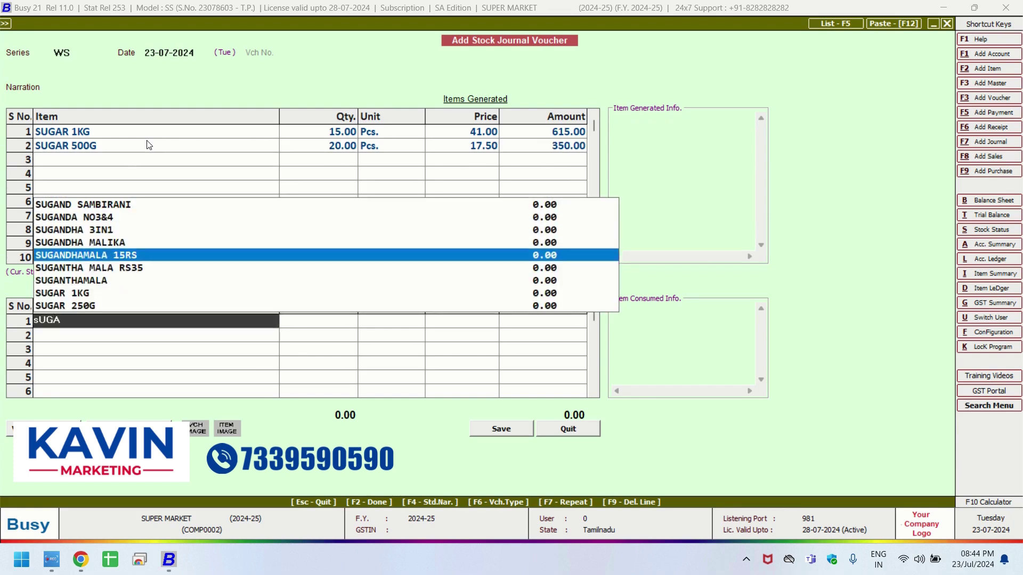
{"action": "key", "text": "Down"}
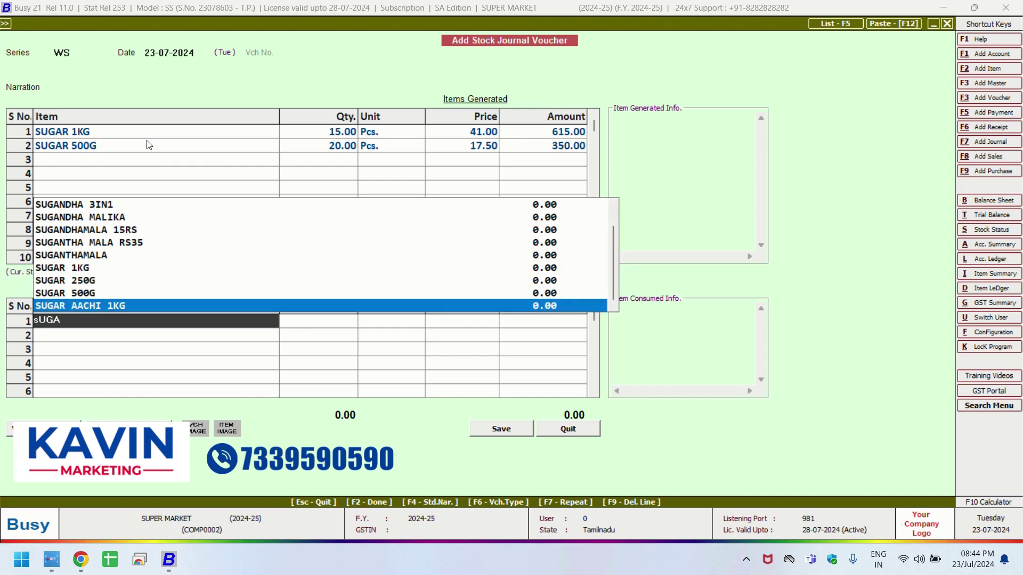
{"action": "key", "text": "Down"}
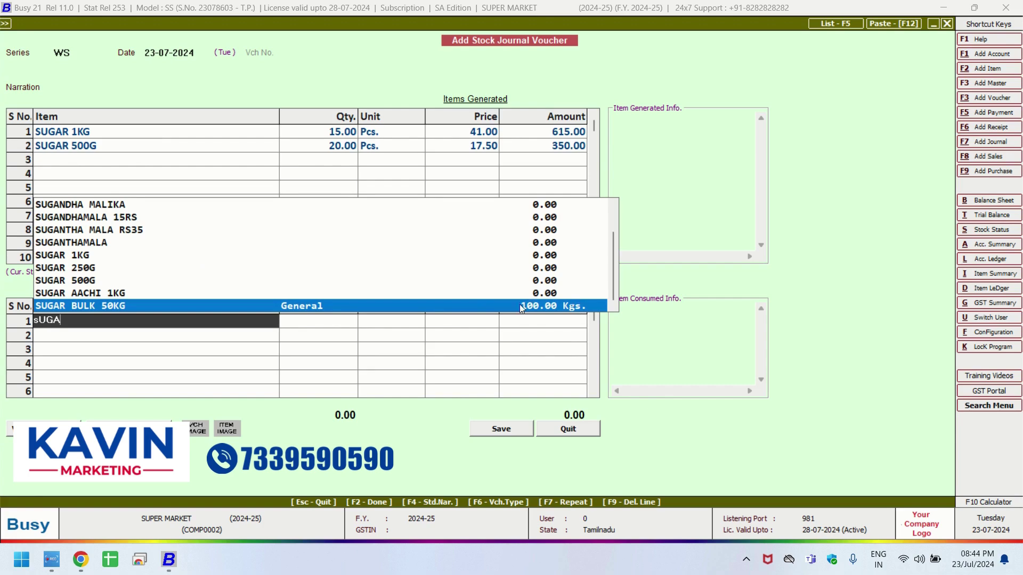
{"action": "key", "text": "Return"}
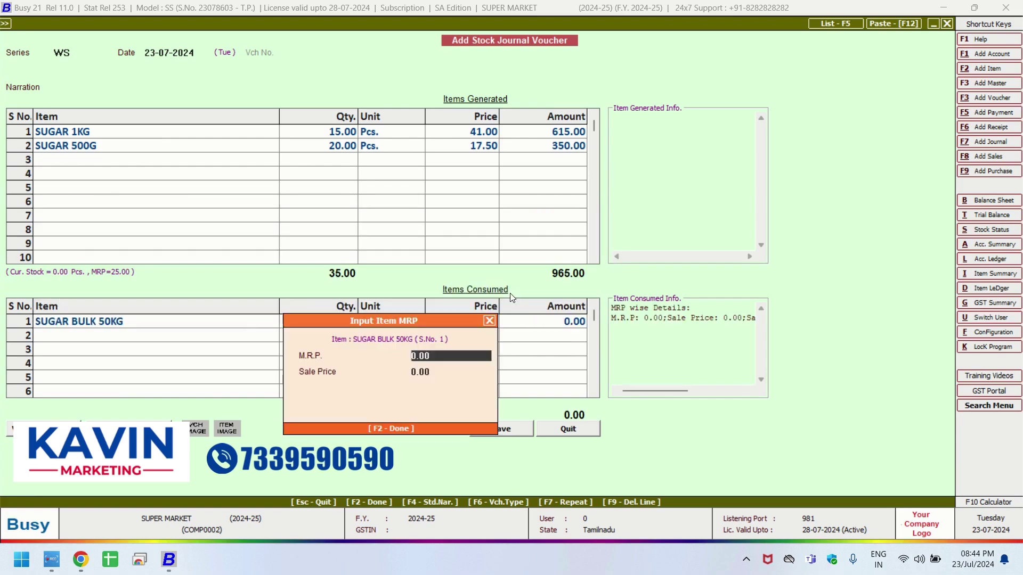
{"action": "key", "text": "Return"}
{"action": "key", "text": "Return"}
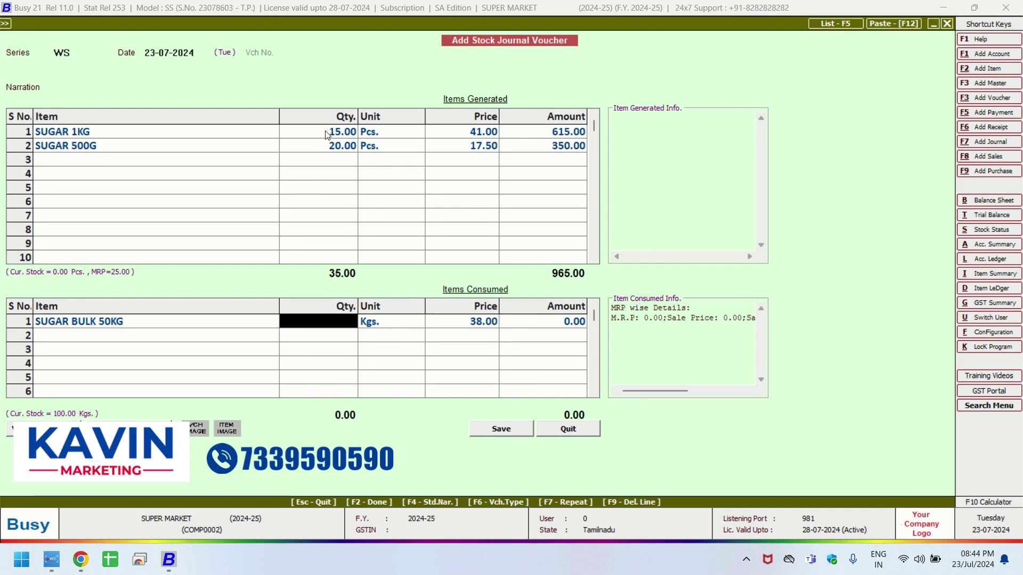
{"action": "type", "text": "25"}
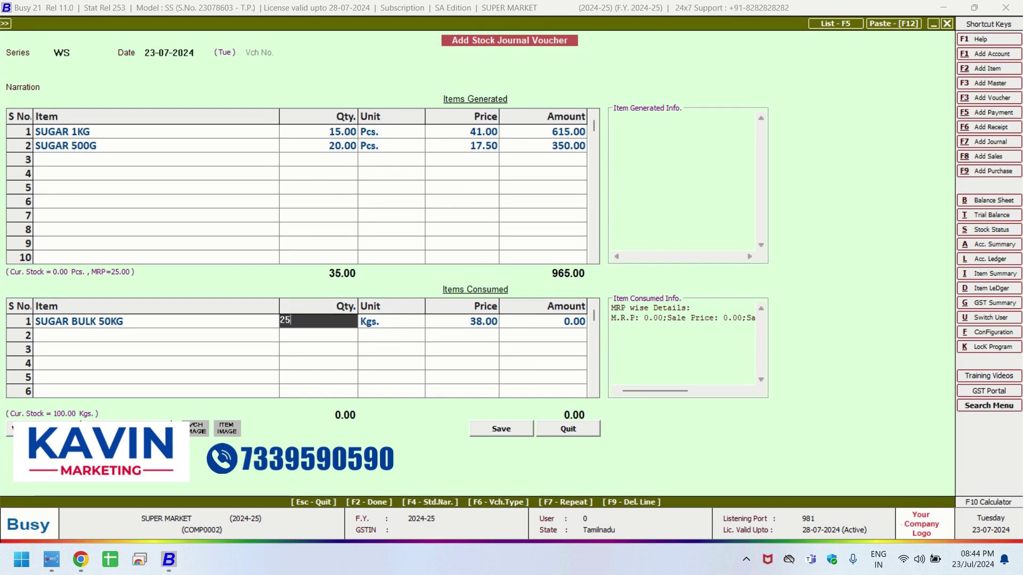
{"action": "key", "text": "Return"}
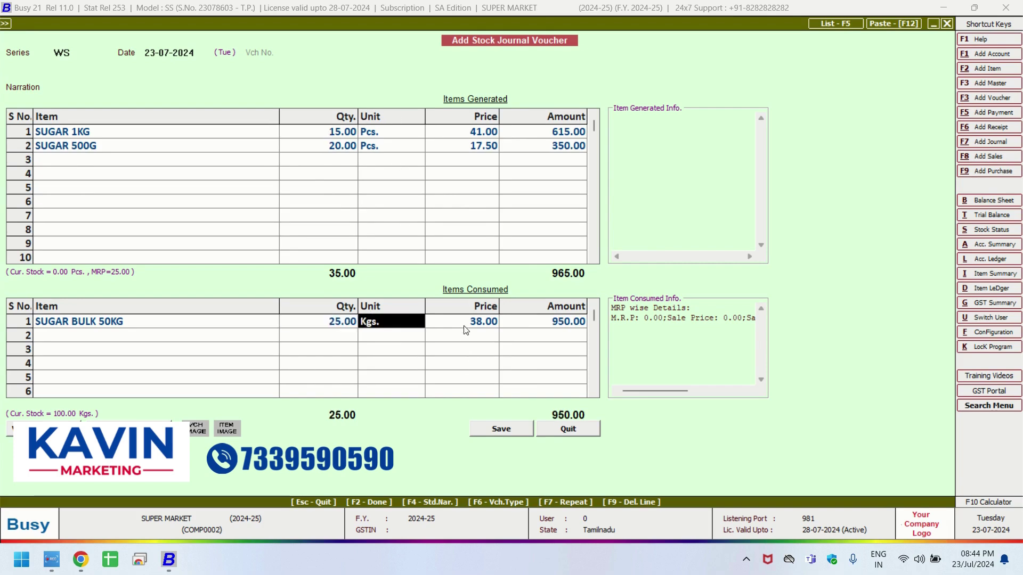
Review the consumed and generated rows, then save the stock journal.
{"action": "left_click", "coordinate": [464, 325]}
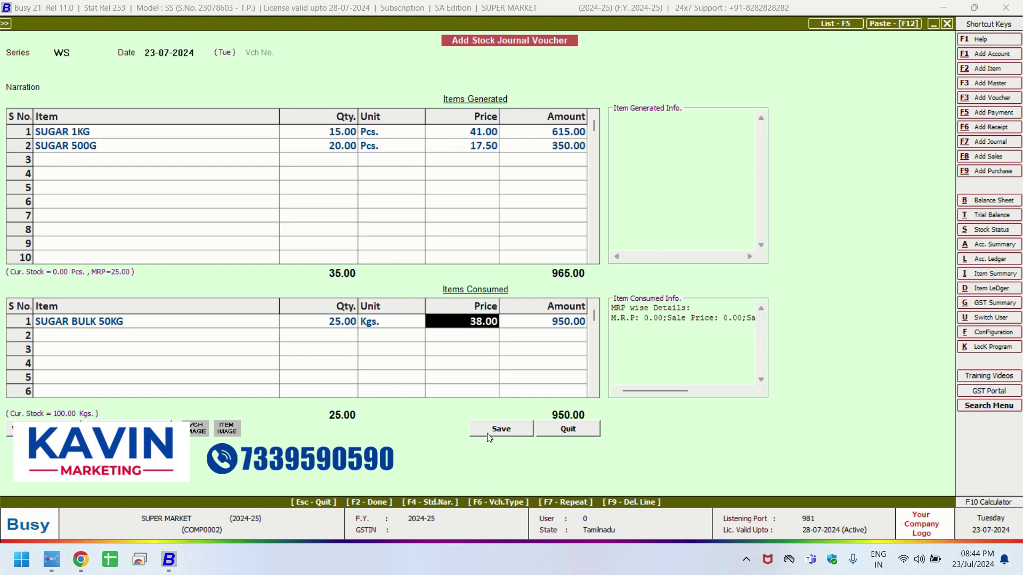
{"action": "left_click", "coordinate": [323, 326]}
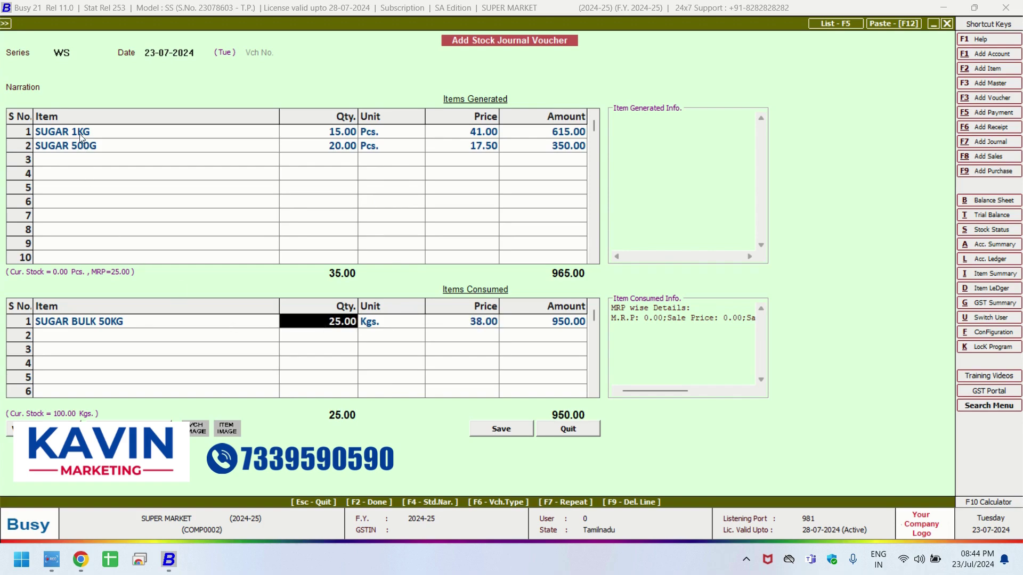
{"action": "left_click", "coordinate": [224, 131]}
{"action": "left_click", "coordinate": [352, 131]}
{"action": "left_click", "coordinate": [88, 150]}
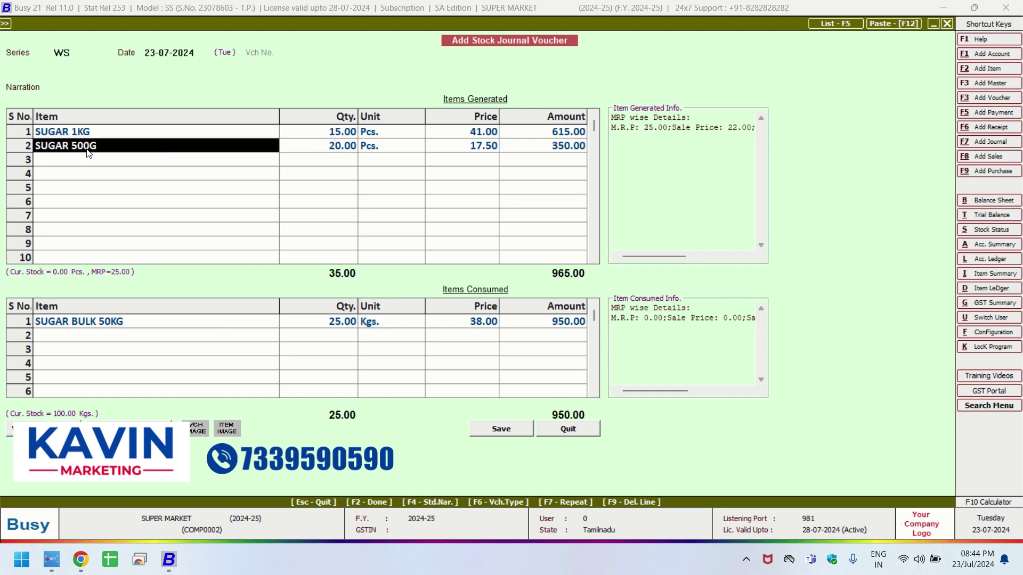
{"action": "left_click", "coordinate": [314, 147]}
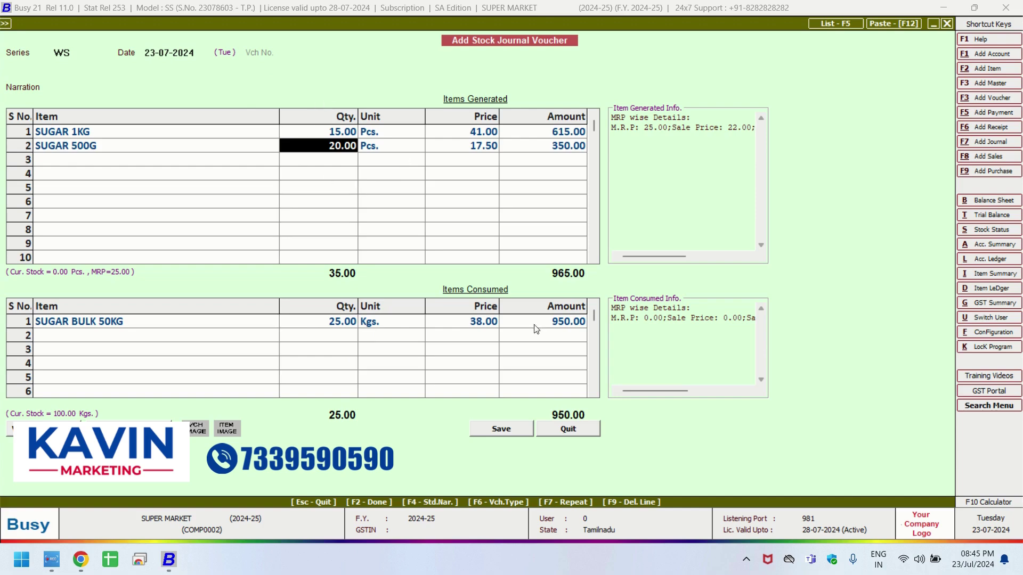
{"action": "left_click", "coordinate": [504, 432]}
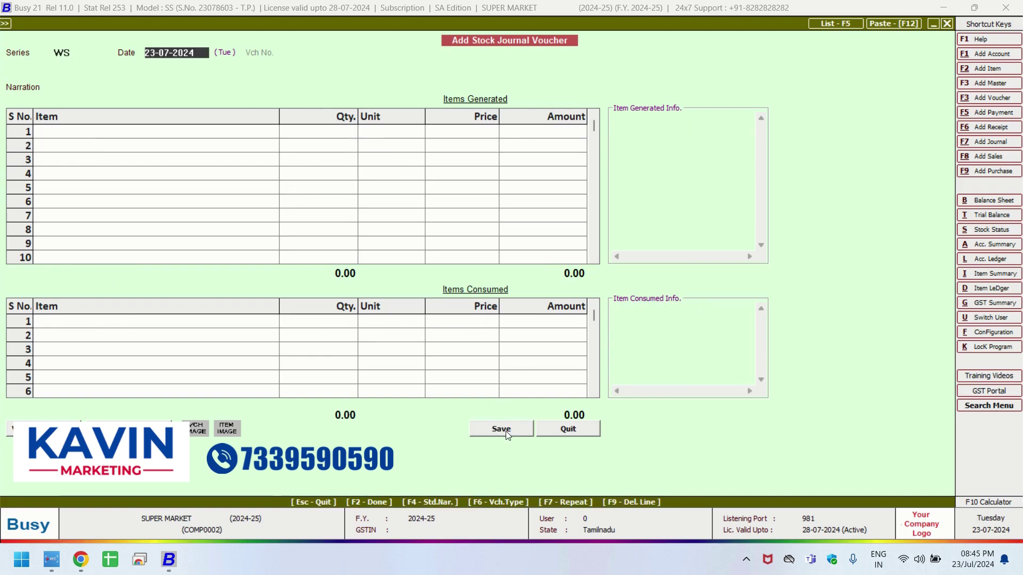
Quit the voucher form and go to Add-On bar-code printing from a voucher.
{"action": "key", "text": "Escape"}
{"action": "key", "text": "Return"}
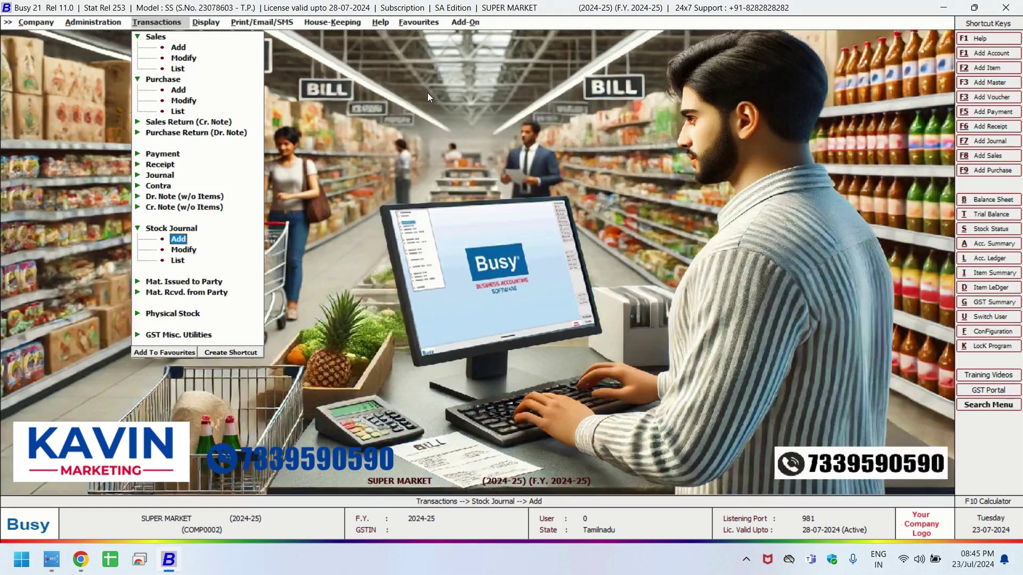
{"action": "left_click", "coordinate": [460, 24]}
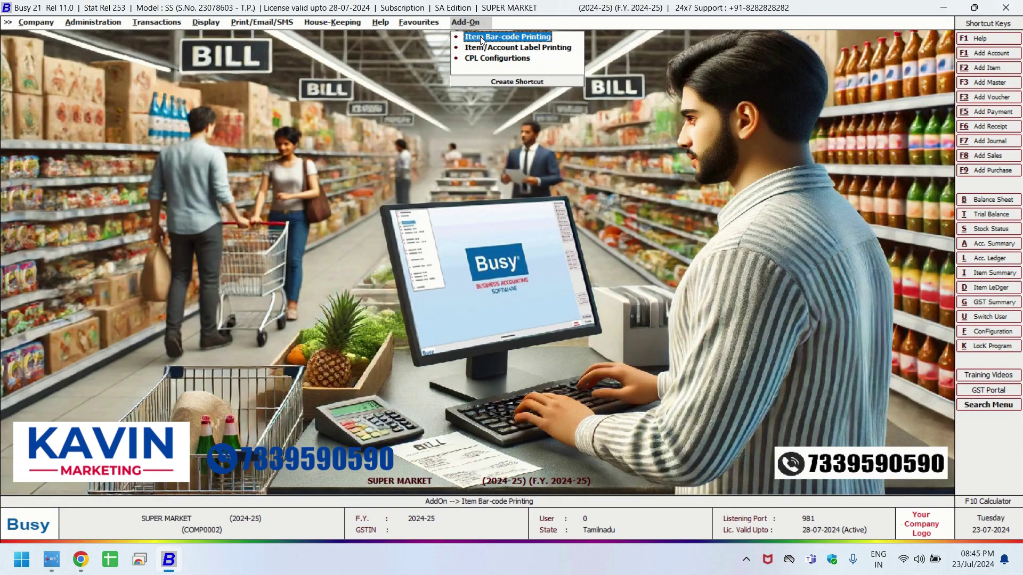
{"action": "left_click", "coordinate": [481, 38]}
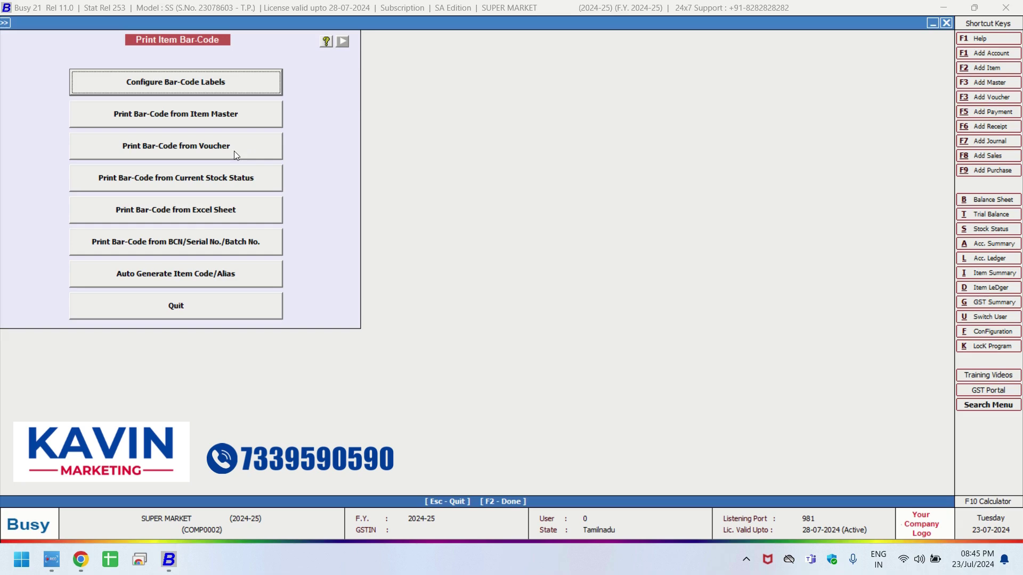
{"action": "left_click", "coordinate": [234, 153]}
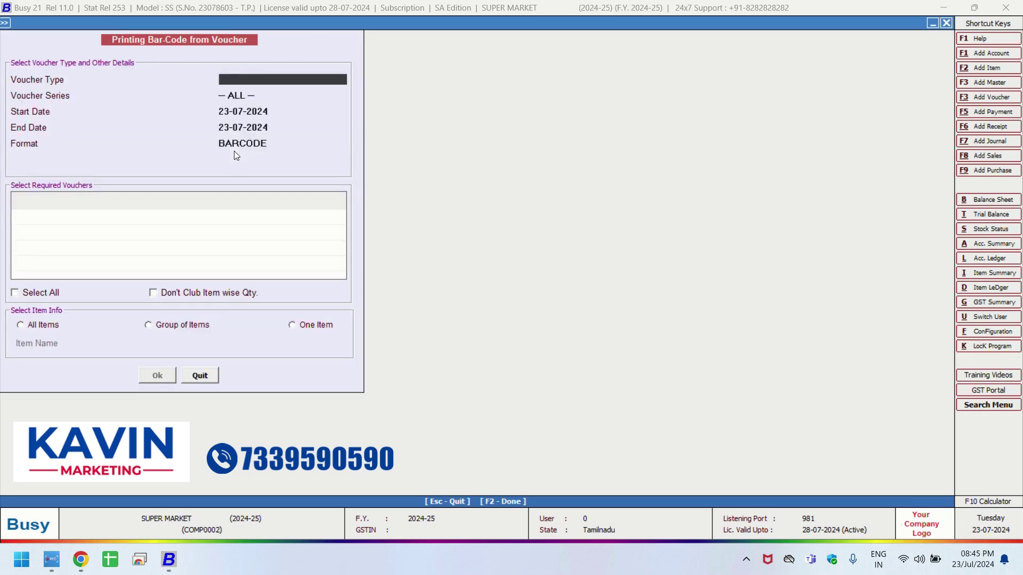
Set voucher type Stock Journal, series ALL, starting date 23-07-2024.
{"action": "type", "text": "ST"}
{"action": "key", "text": "Return"}
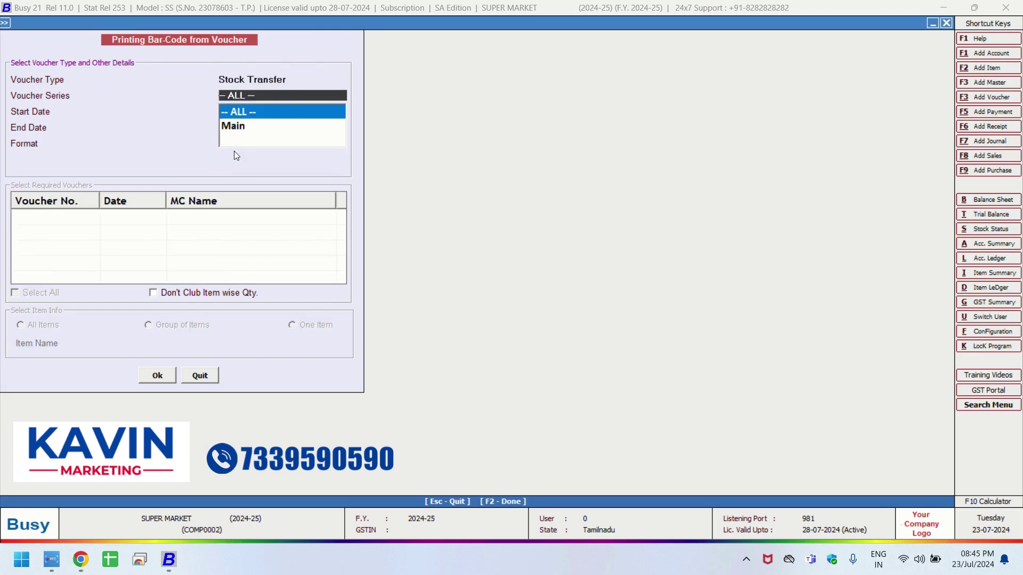
{"action": "key", "text": "Return"}
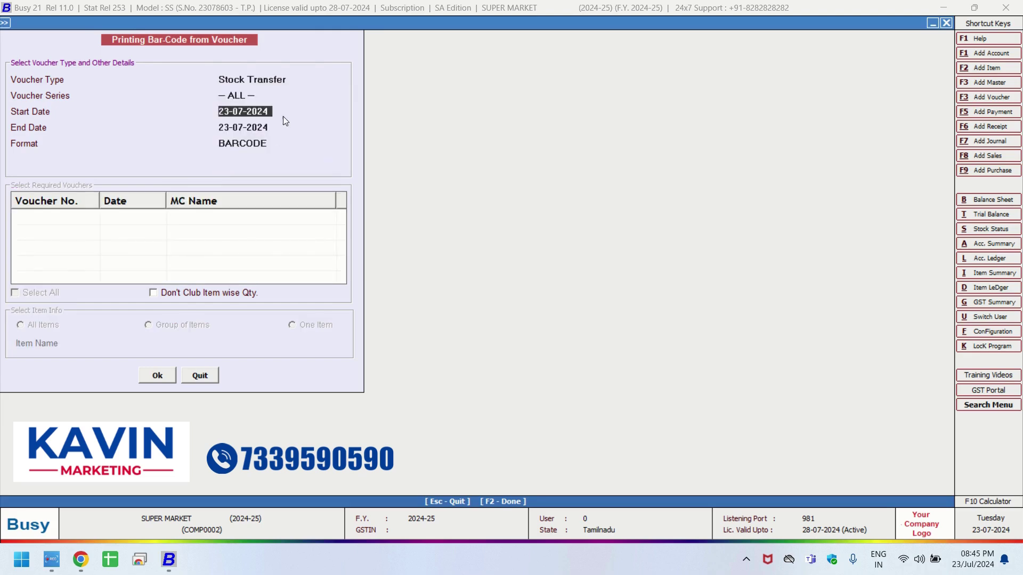
{"action": "left_click", "coordinate": [287, 79]}
{"action": "key", "text": "BackSpace"}
{"action": "key", "text": "BackSpace"}
{"action": "key", "text": "BackSpace"}
{"action": "key", "text": "BackSpace"}
{"action": "key", "text": "BackSpace"}
{"action": "key", "text": "BackSpace"}
{"action": "key", "text": "BackSpace"}
{"action": "key", "text": "BackSpace"}
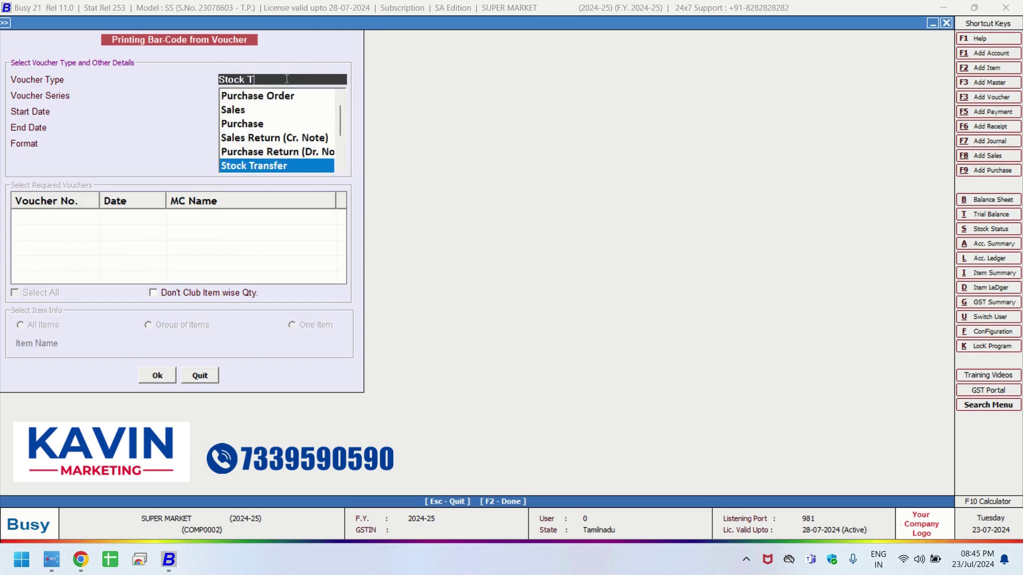
{"action": "key", "text": "Down"}
{"action": "key", "text": "Down"}
{"action": "key", "text": "Down"}
{"action": "key", "text": "Down"}
{"action": "key", "text": "Up"}
{"action": "key", "text": "Return"}
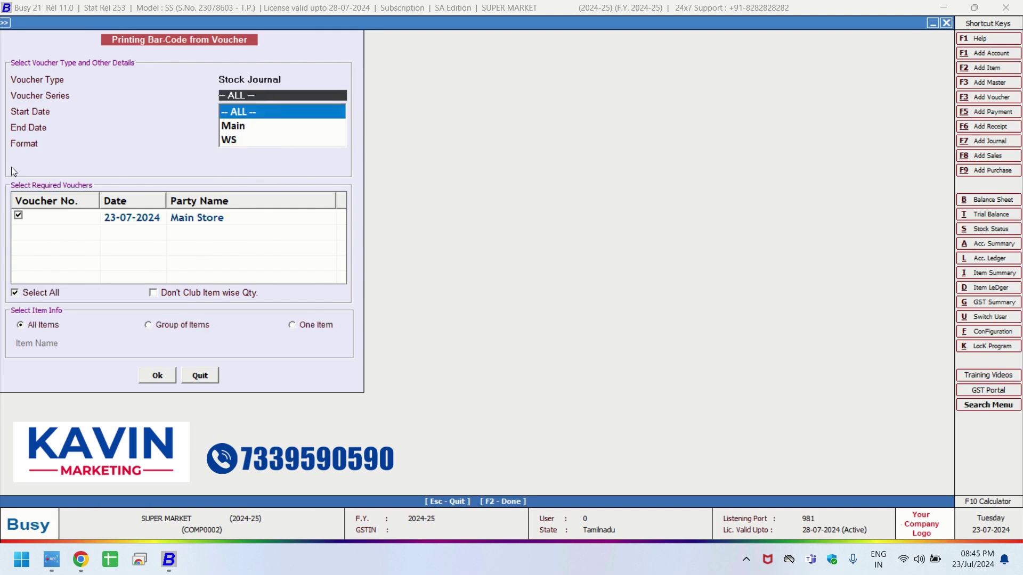
{"action": "key", "text": "Return"}
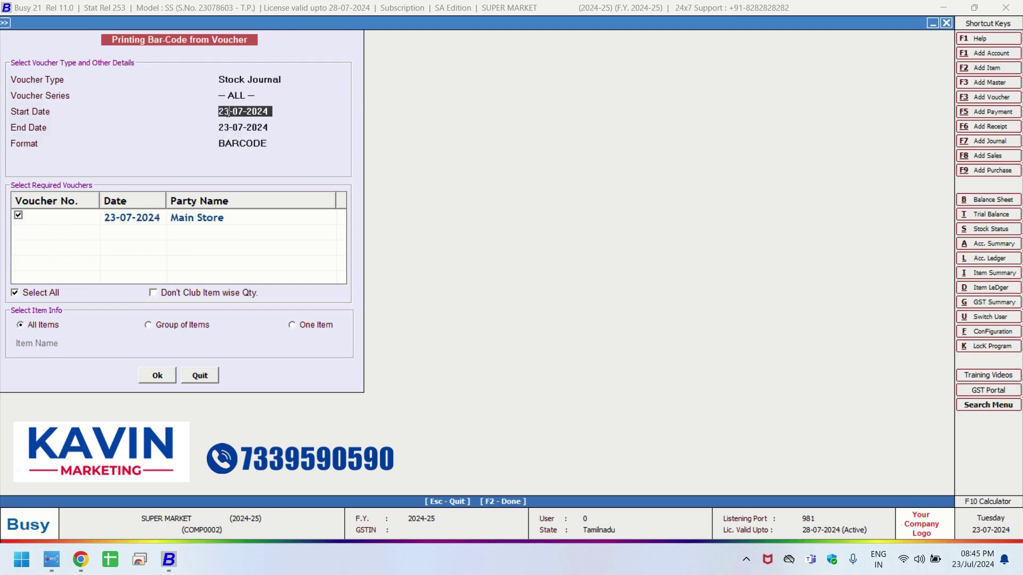
{"action": "key", "text": "Return"}
Choose the BARCODE label format and confirm the voucher selection.
{"action": "left_click", "coordinate": [265, 144]}
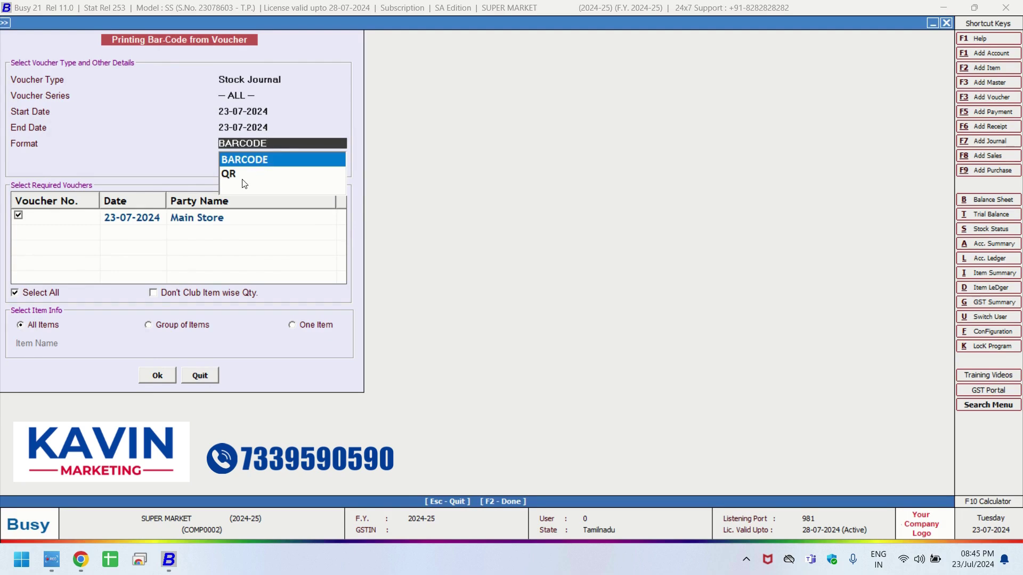
{"action": "left_click", "coordinate": [245, 178]}
{"action": "left_click", "coordinate": [241, 143]}
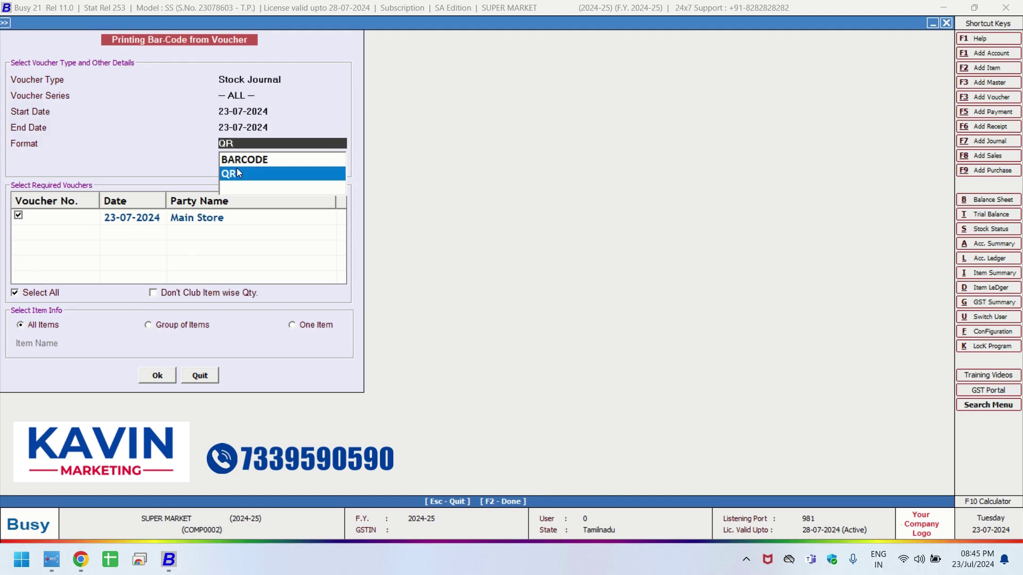
{"action": "key", "text": "Up"}
{"action": "key", "text": "Return"}
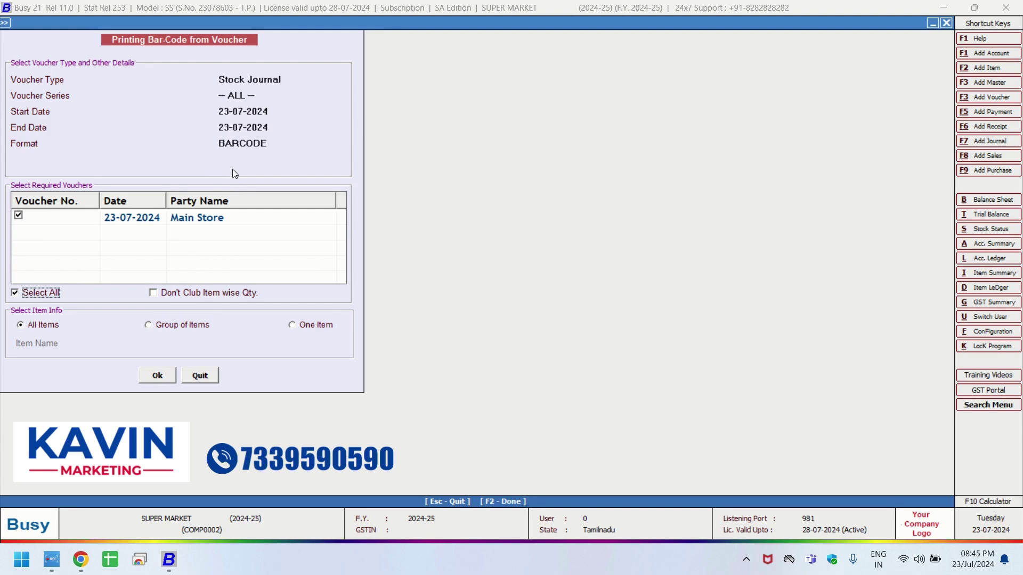
{"action": "left_click", "coordinate": [157, 376]}
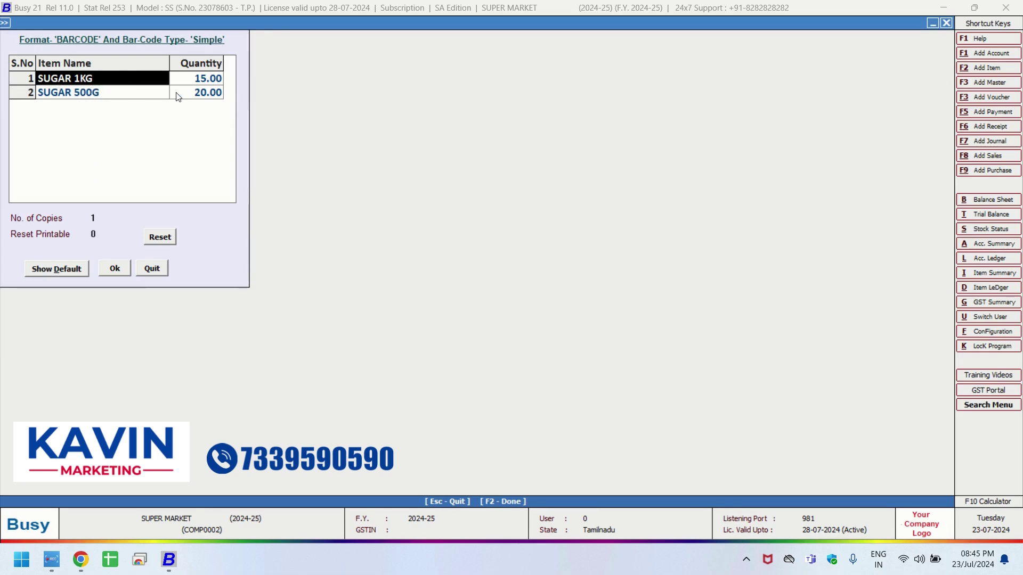
Export the SUGAR 1KG and SUGAR 500G labels as File1.pdf, view it, then close Acrobat.
{"action": "left_click", "coordinate": [113, 269]}
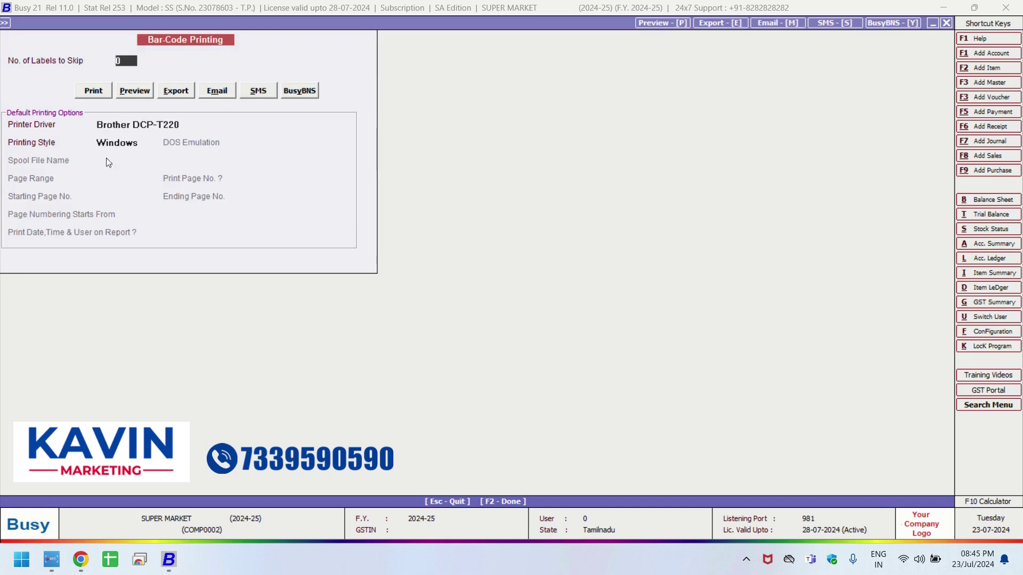
{"action": "left_click", "coordinate": [88, 92]}
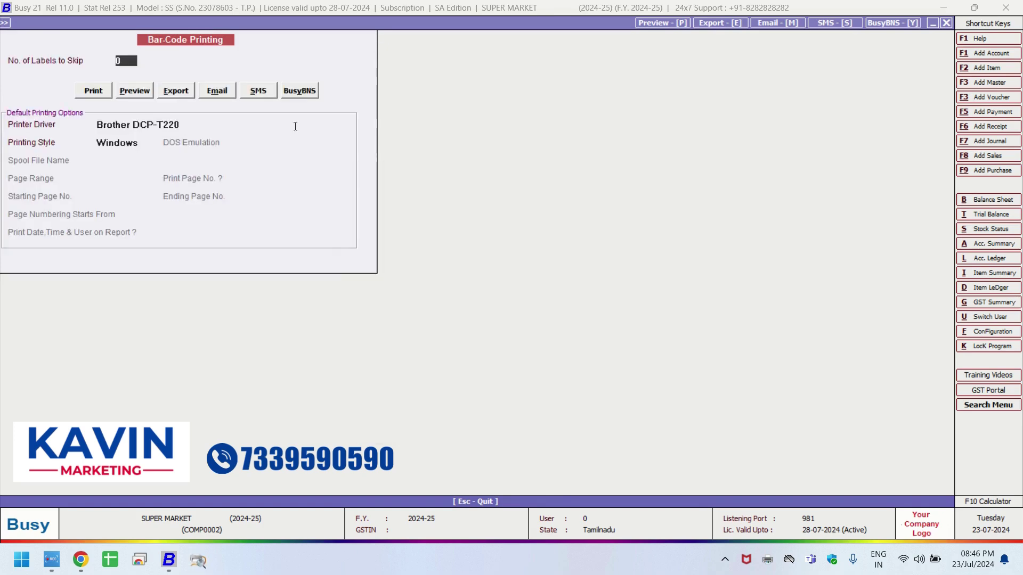
{"action": "left_click", "coordinate": [161, 93]}
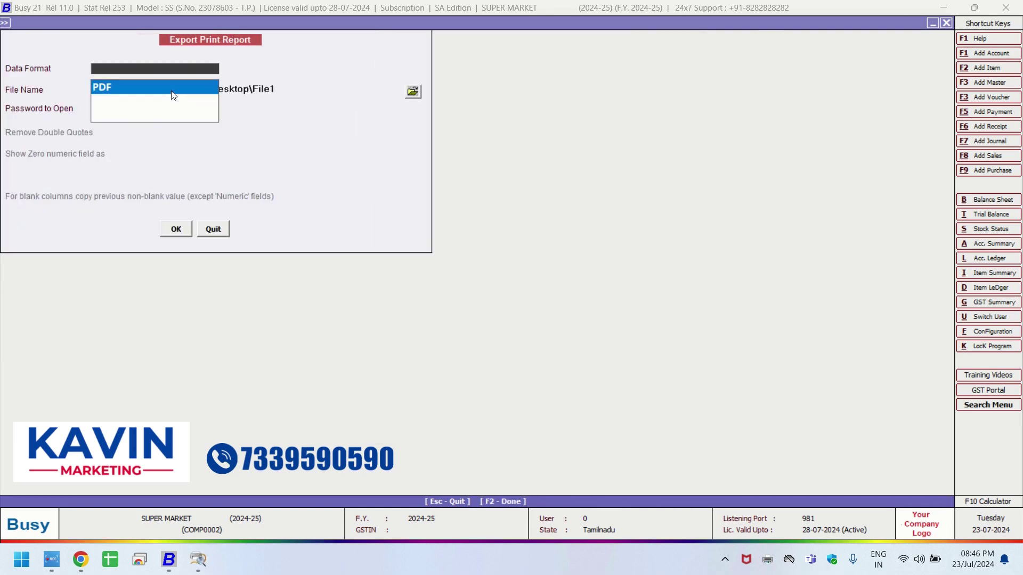
{"action": "key", "text": "Return"}
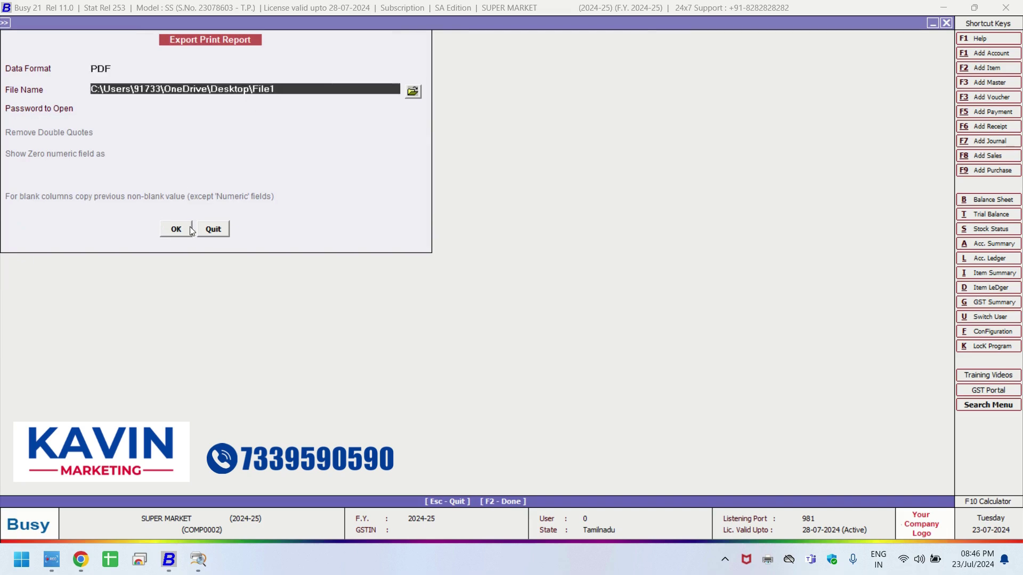
{"action": "left_click", "coordinate": [190, 229]}
{"action": "left_click", "coordinate": [541, 305]}
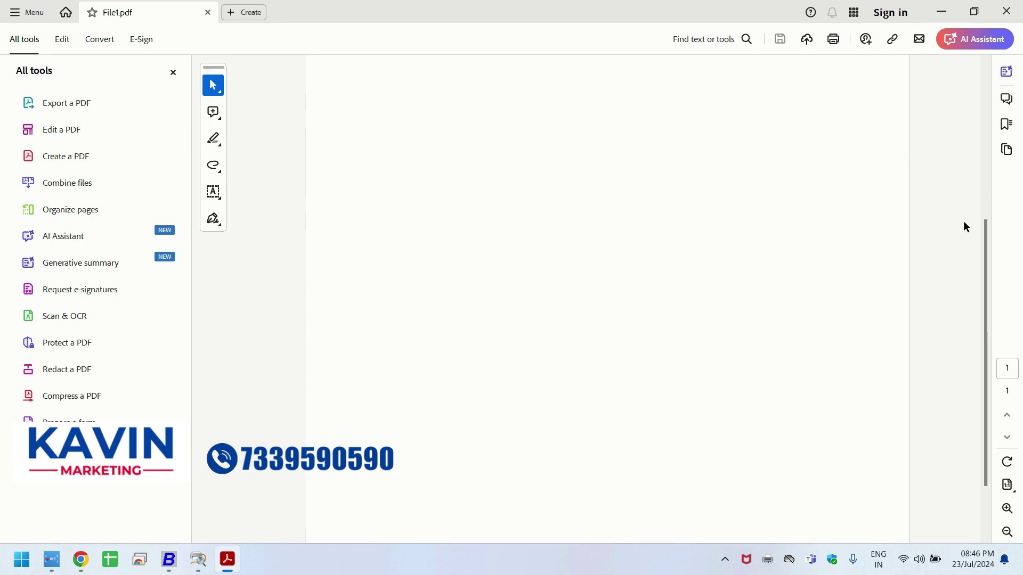
{"action": "left_click", "coordinate": [1006, 11]}
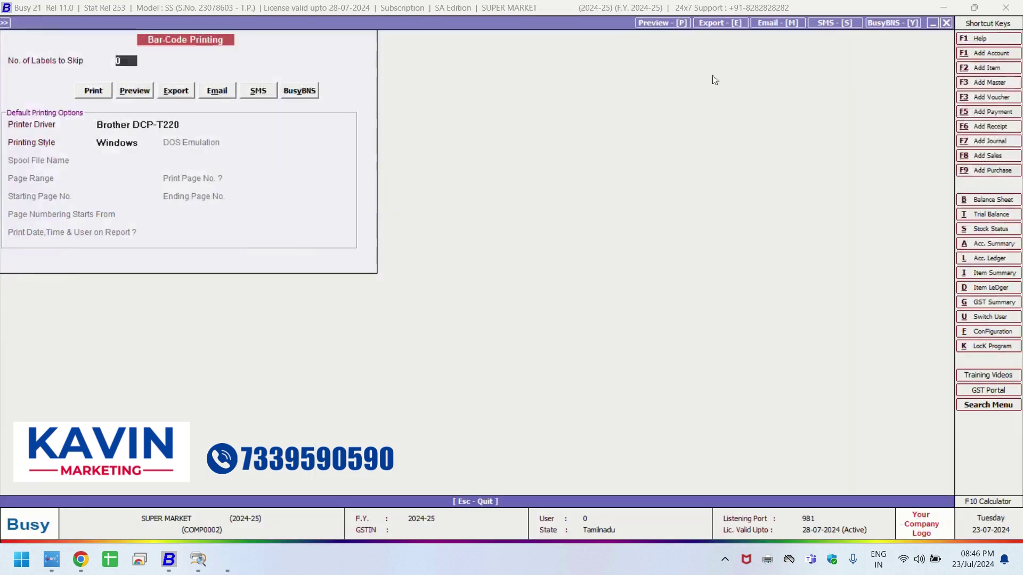
Keep Brother DCP-T220 as the printer, quit barcode printing, and return to Transactions.
{"action": "left_click", "coordinate": [114, 125]}
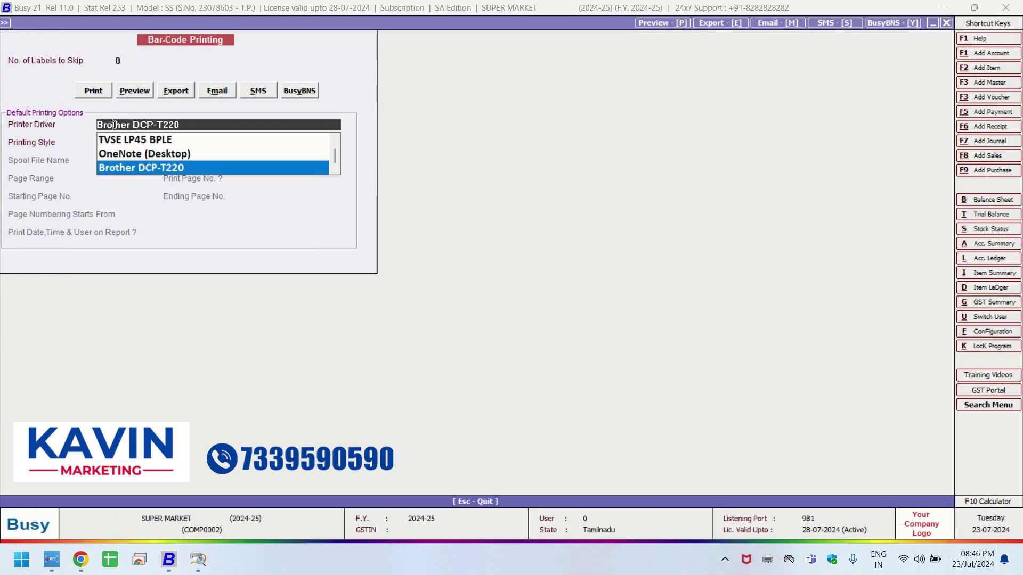
{"action": "left_click", "coordinate": [148, 171]}
{"action": "key", "text": "Escape"}
{"action": "key", "text": "Escape"}
{"action": "key", "text": "Return"}
{"action": "key", "text": "Escape"}
{"action": "left_click", "coordinate": [174, 25]}
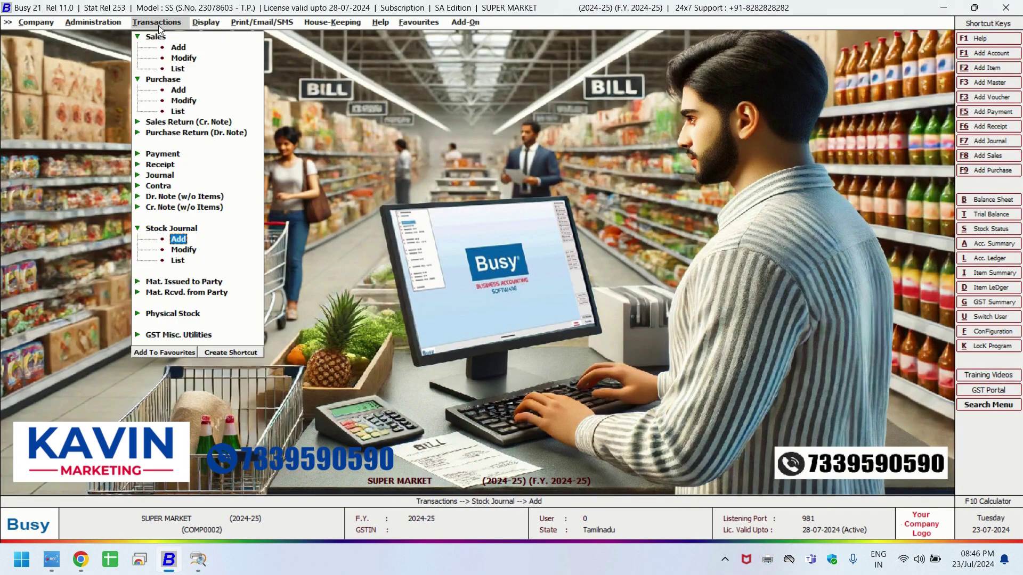
Start a new sales bill with SUGAR 1KG as the first item.
{"action": "left_click", "coordinate": [176, 49]}
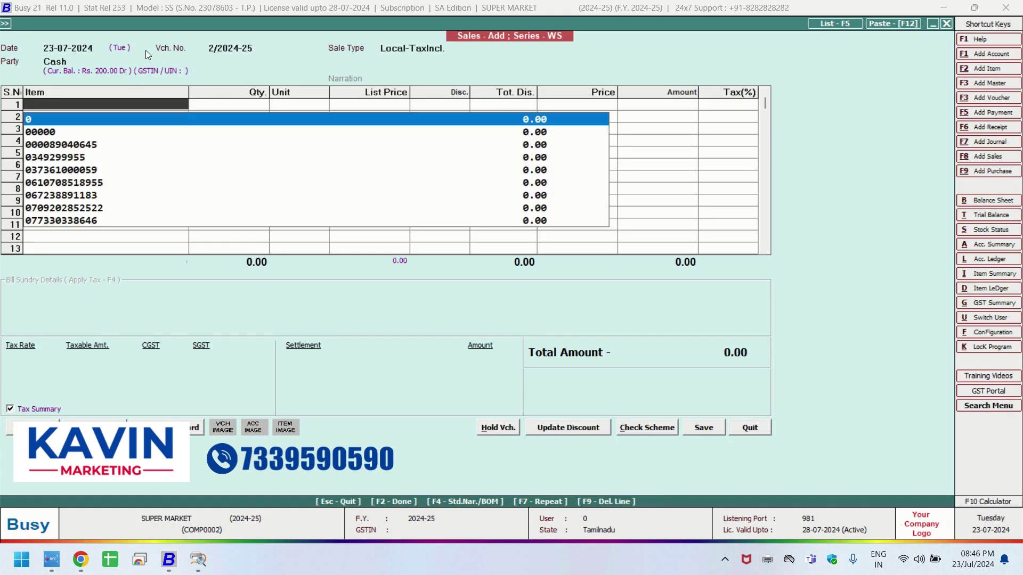
{"action": "type", "text": "SUGAR"}
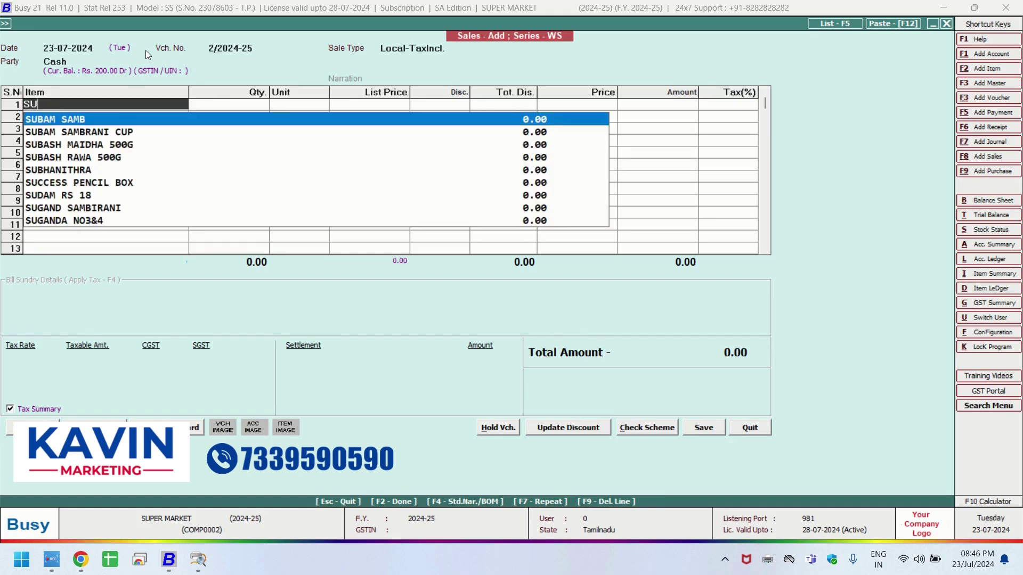
{"action": "key", "text": "Down"}
{"action": "key", "text": "Up"}
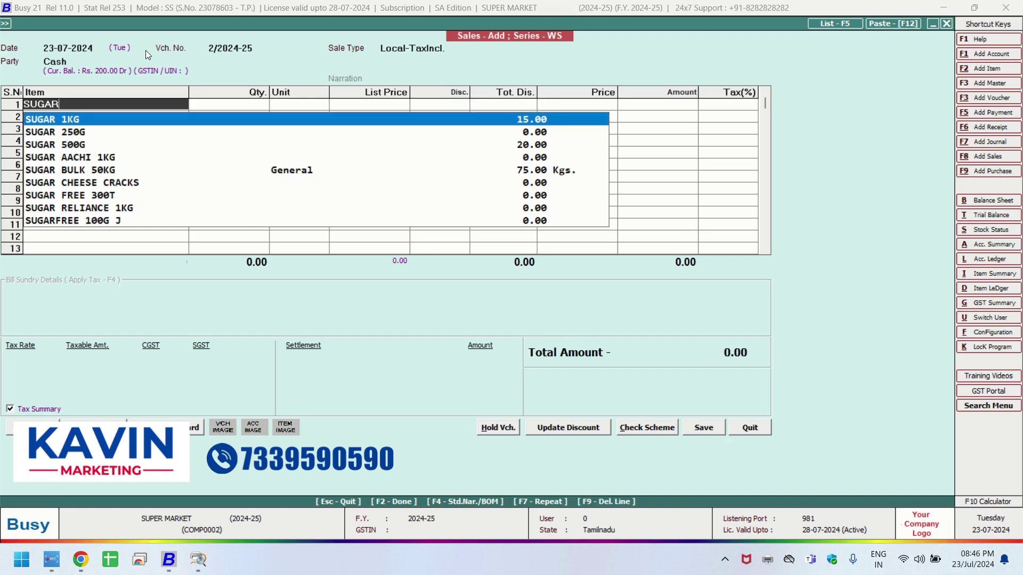
{"action": "key", "text": "Return"}
{"action": "key", "text": "Return"}
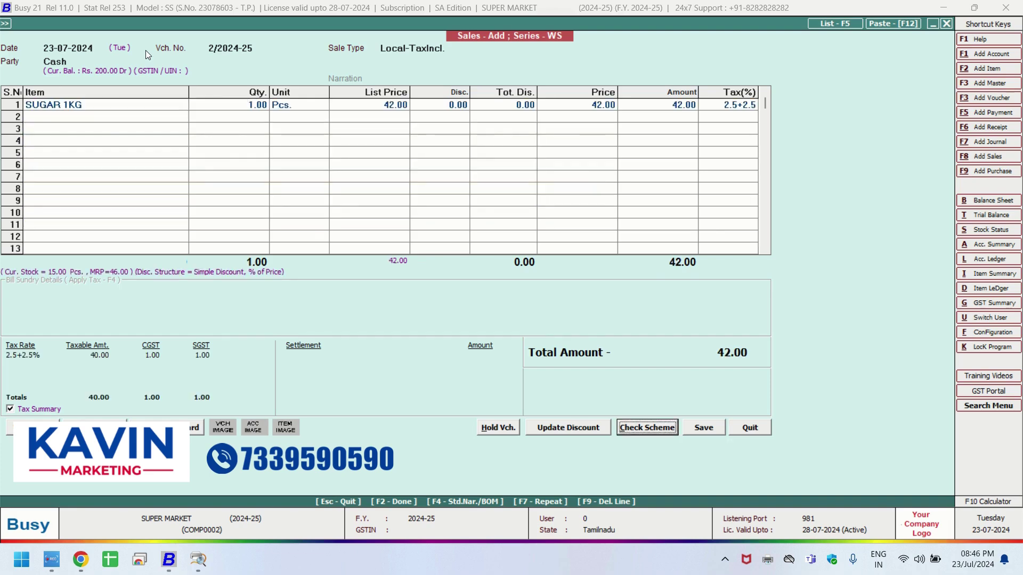
{"action": "left_click", "coordinate": [46, 106]}
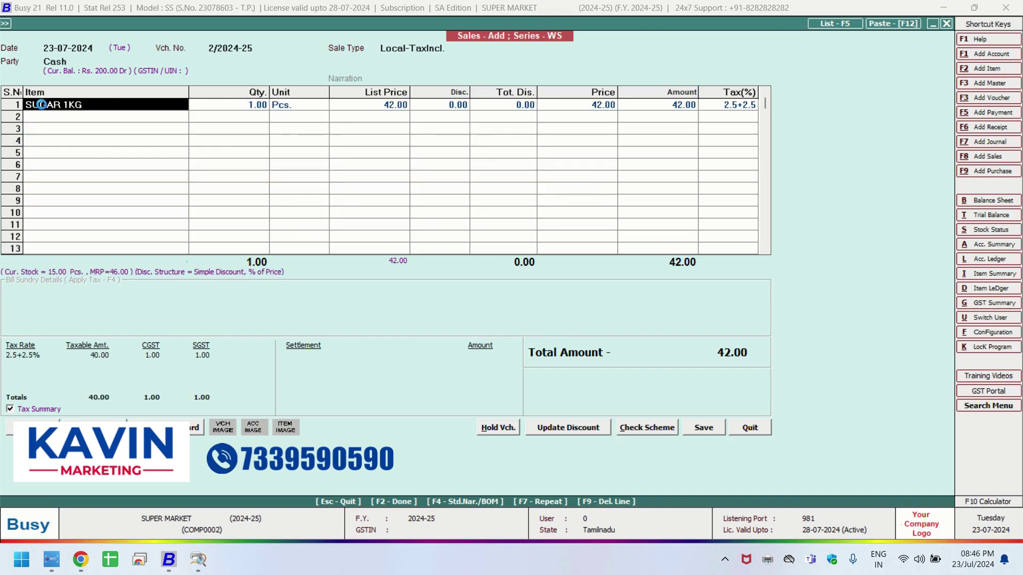
{"action": "double_click", "coordinate": [103, 107]}
{"action": "key", "text": "Escape"}
Add SUGAR 500G (4121), HAMAM 100G and BRU INST 200G JAR, then save with 472.00 cash settlement.
{"action": "left_click", "coordinate": [160, 118]}
{"action": "key", "text": "Escape"}
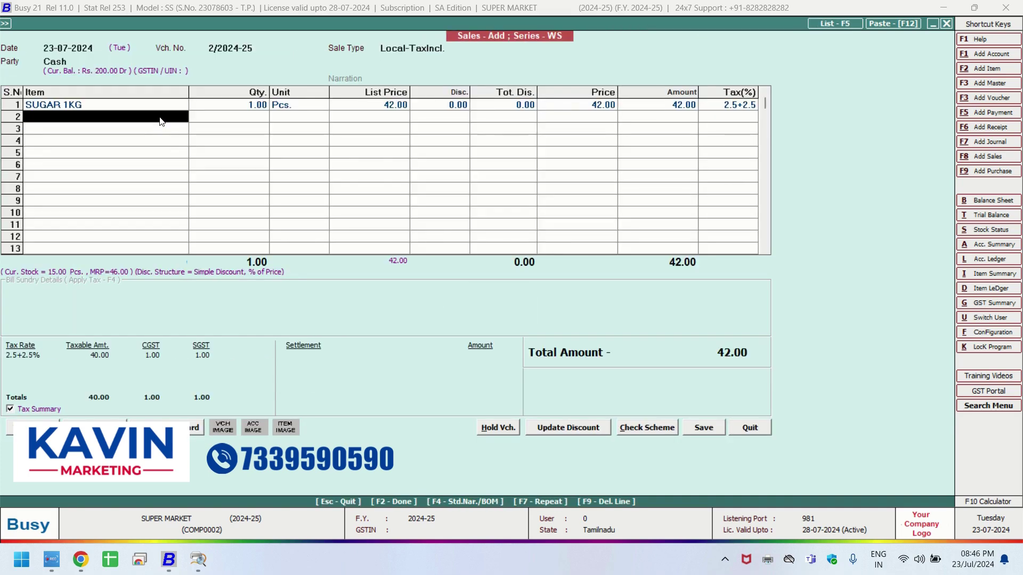
{"action": "left_click", "coordinate": [161, 116]}
{"action": "type", "text": "4121"}
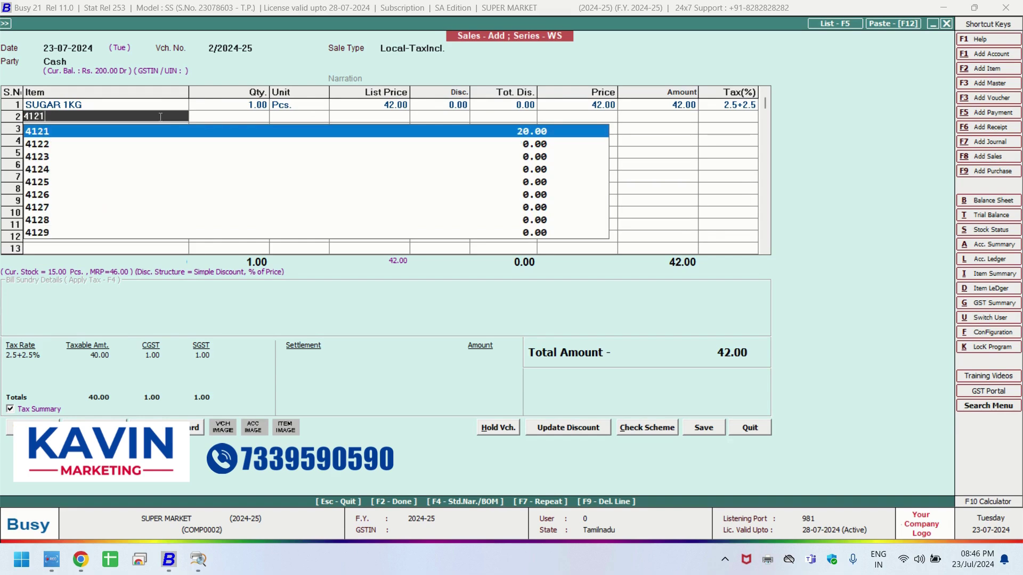
{"action": "key", "text": "Return"}
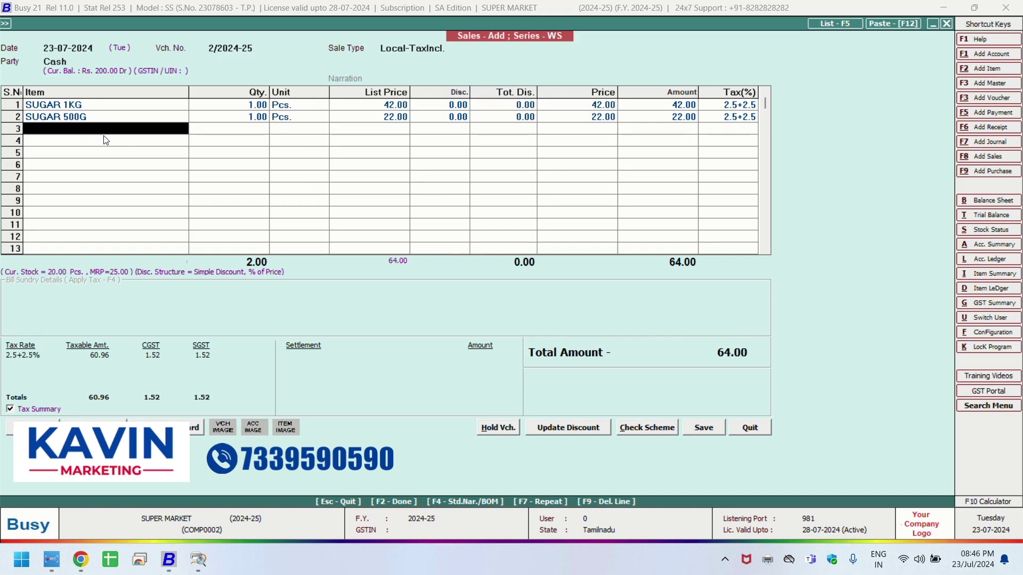
{"action": "key", "text": "Return"}
{"action": "key", "text": "Return"}
{"action": "key", "text": "Return"}
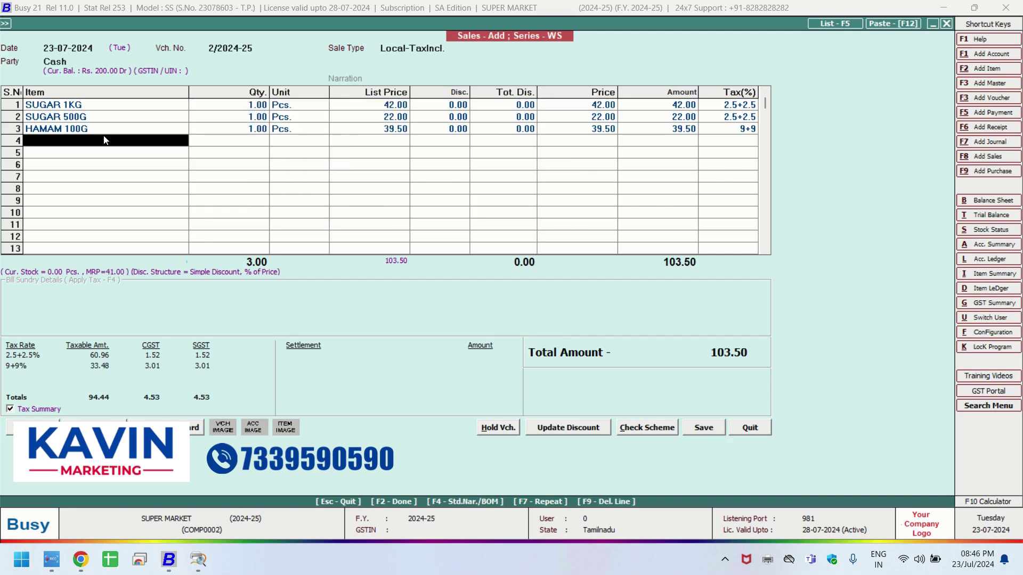
{"action": "key", "text": "Return"}
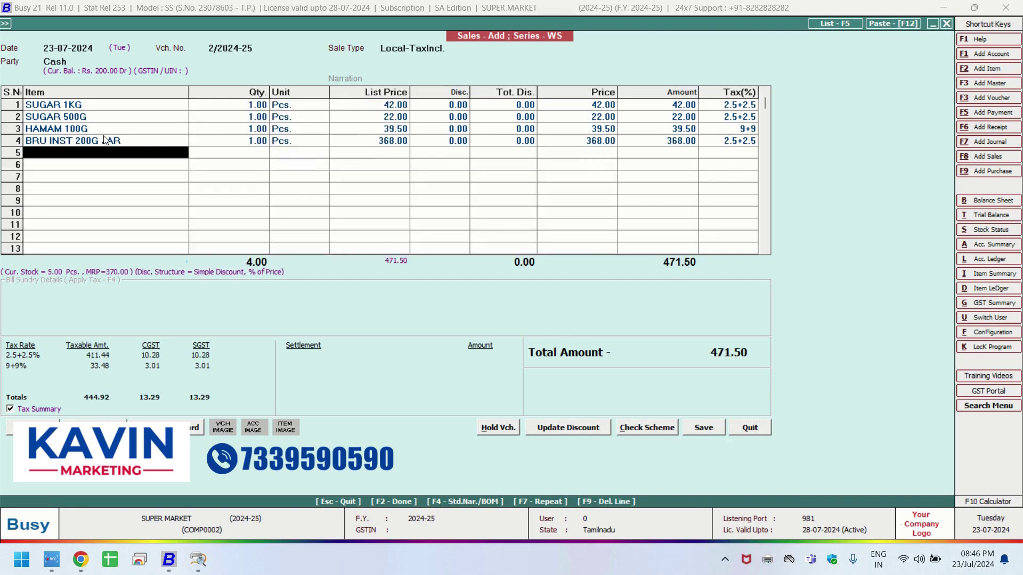
{"action": "left_click", "coordinate": [703, 427]}
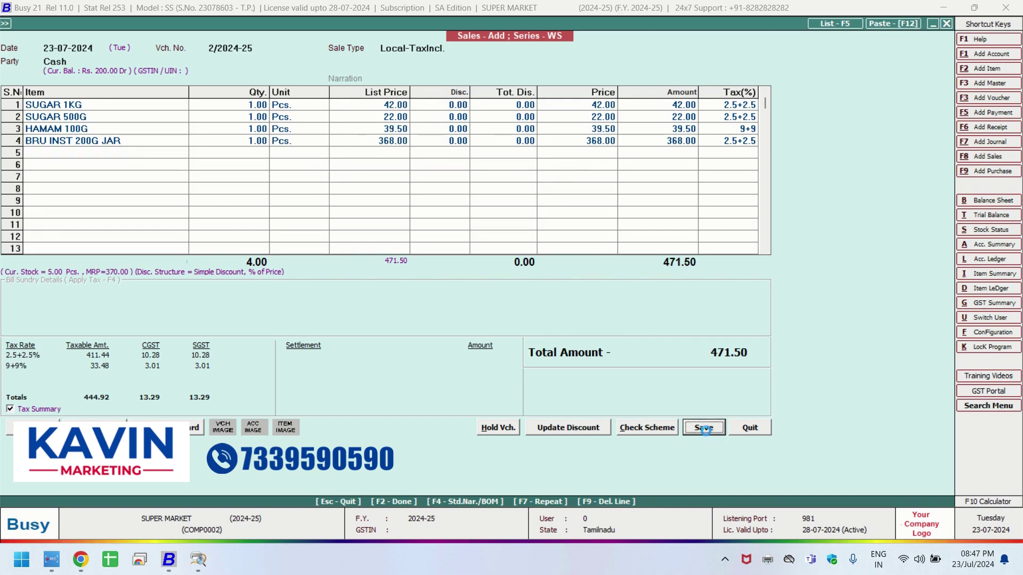
{"action": "left_click", "coordinate": [590, 283]}
Close the sale without printing and run the alphabetical, balances-only Closing Stock report for all items.
{"action": "key", "text": "n"}
{"action": "key", "text": "Escape"}
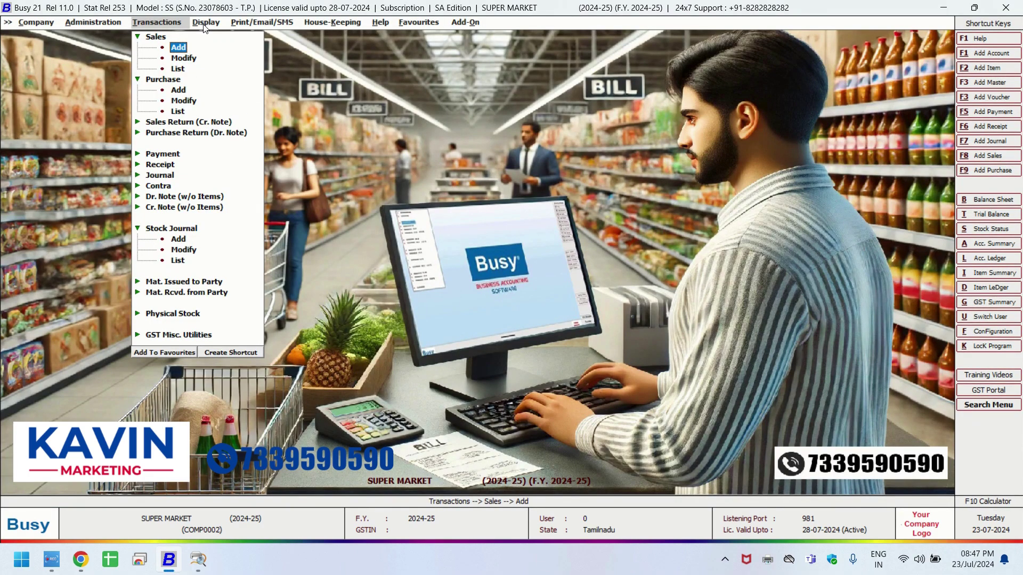
{"action": "left_click", "coordinate": [205, 24]}
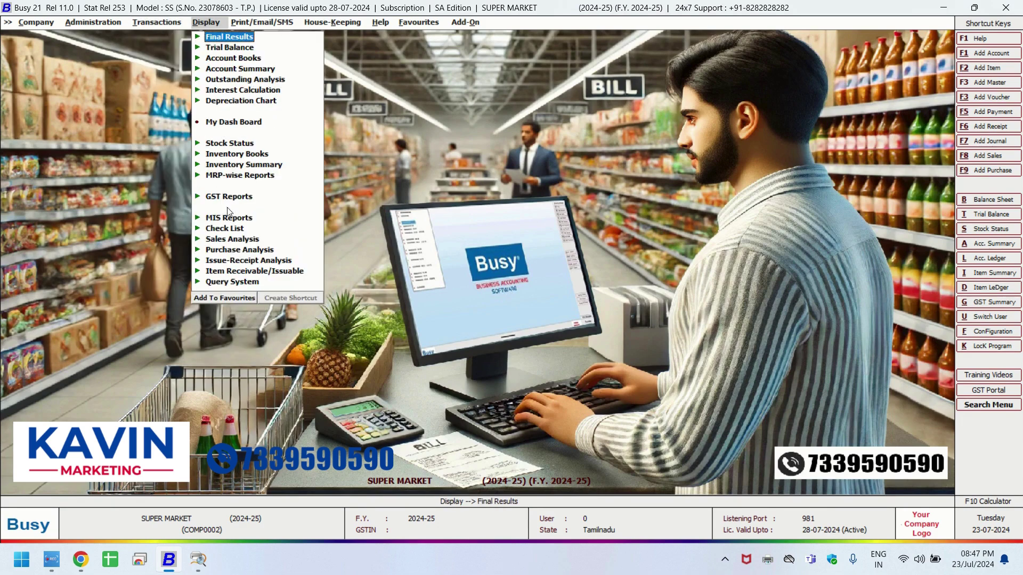
{"action": "left_click", "coordinate": [235, 144]}
{"action": "left_click", "coordinate": [271, 155]}
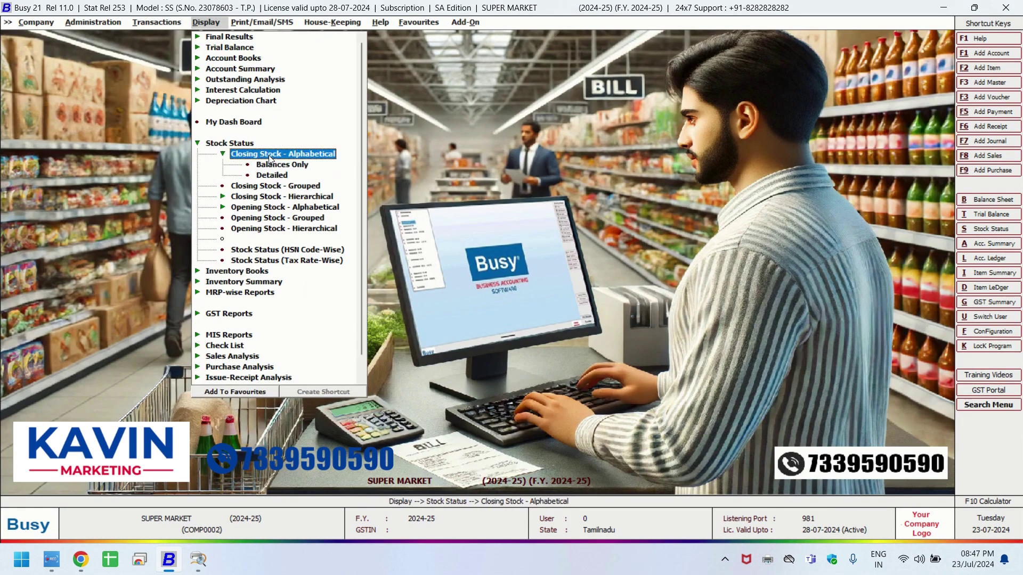
{"action": "left_click", "coordinate": [276, 168]}
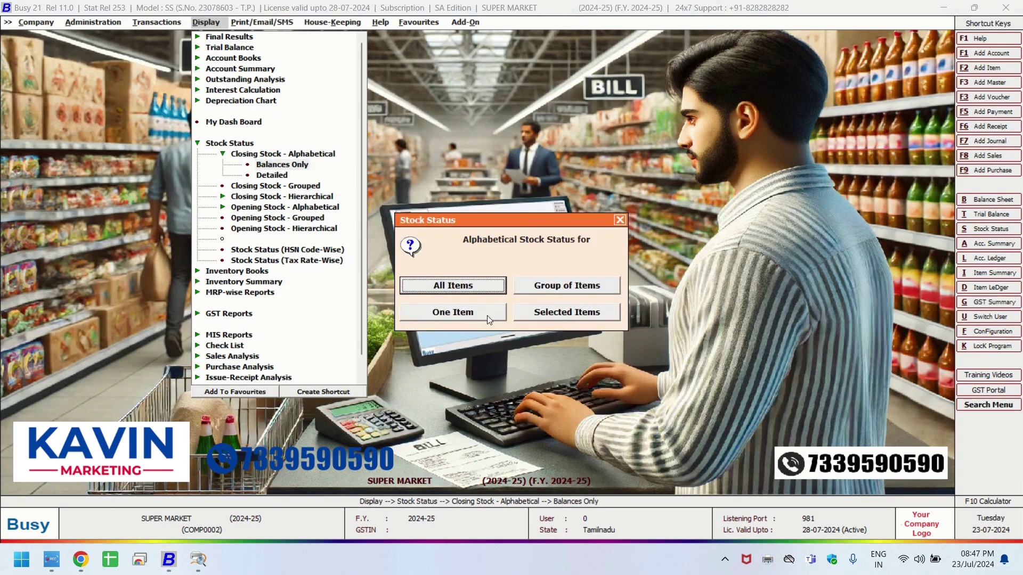
{"action": "left_click", "coordinate": [452, 283]}
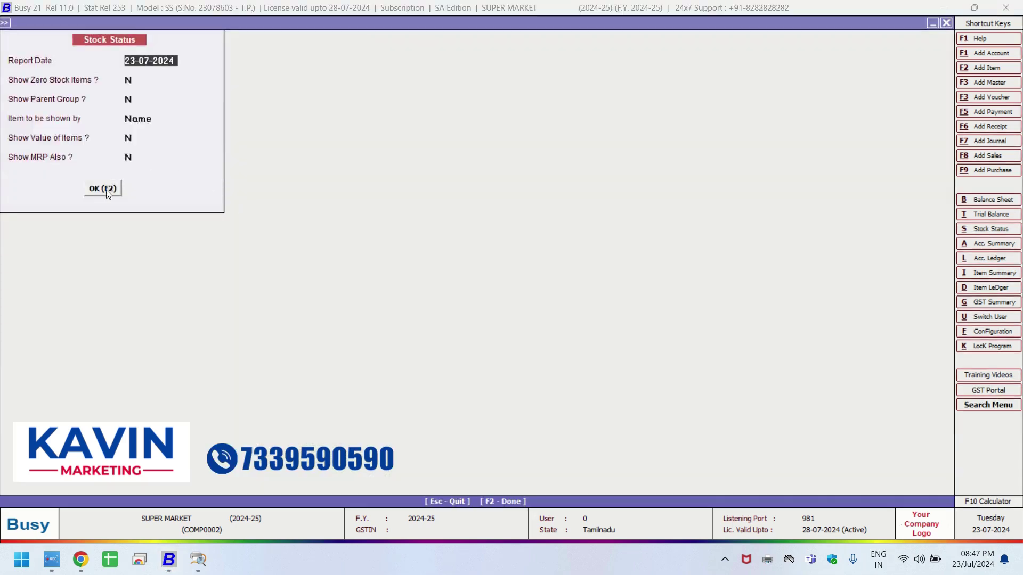
{"action": "left_click", "coordinate": [106, 190]}
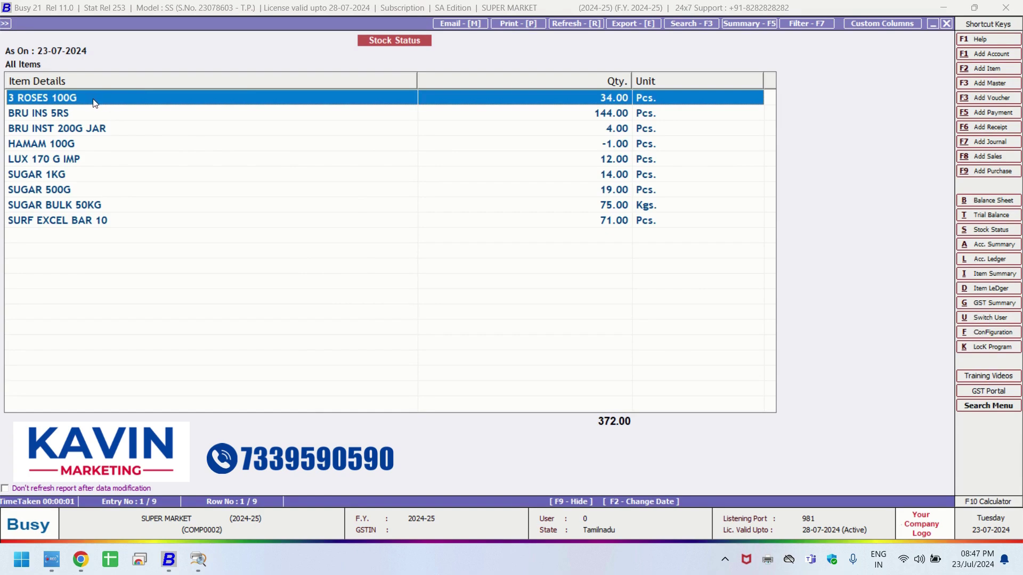
Review the item ledgers for 3 ROSES 100G and HAMAM 100G from the stock list.
{"action": "double_click", "coordinate": [94, 103]}
{"action": "key", "text": "Escape"}
{"action": "double_click", "coordinate": [97, 103]}
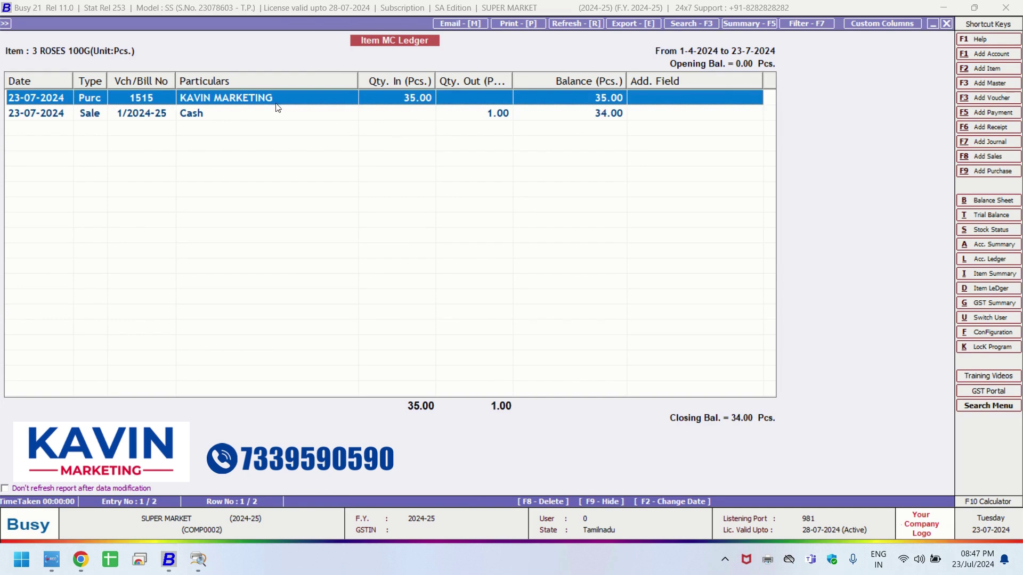
{"action": "left_click", "coordinate": [23, 115]}
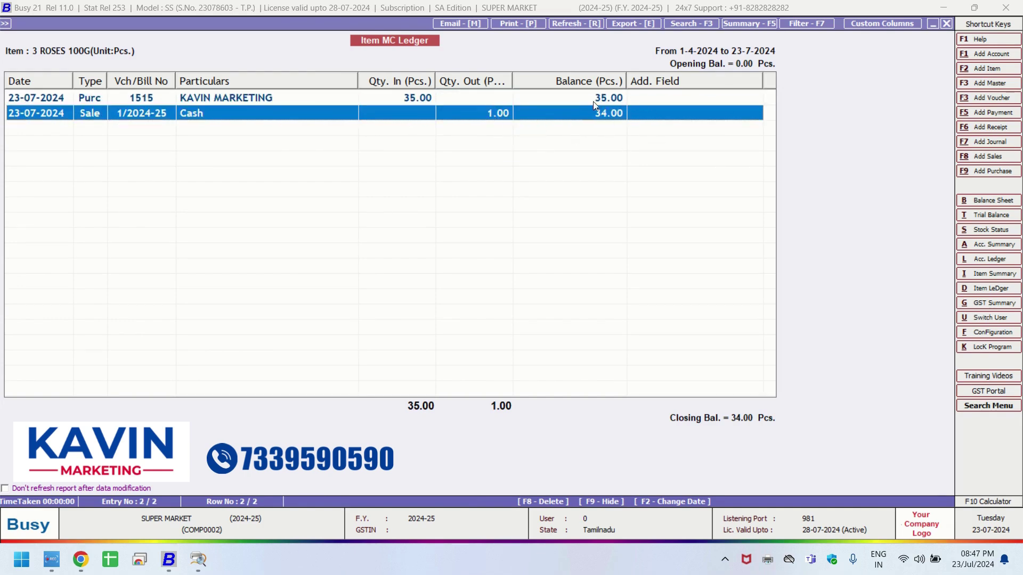
{"action": "key", "text": "Escape"}
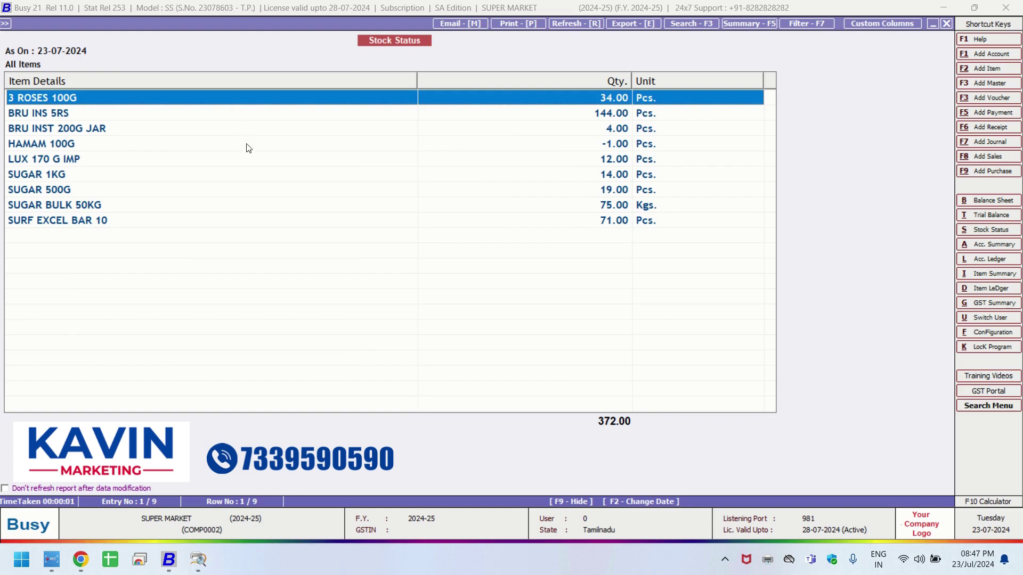
{"action": "left_click", "coordinate": [179, 145]}
{"action": "key", "text": "Return"}
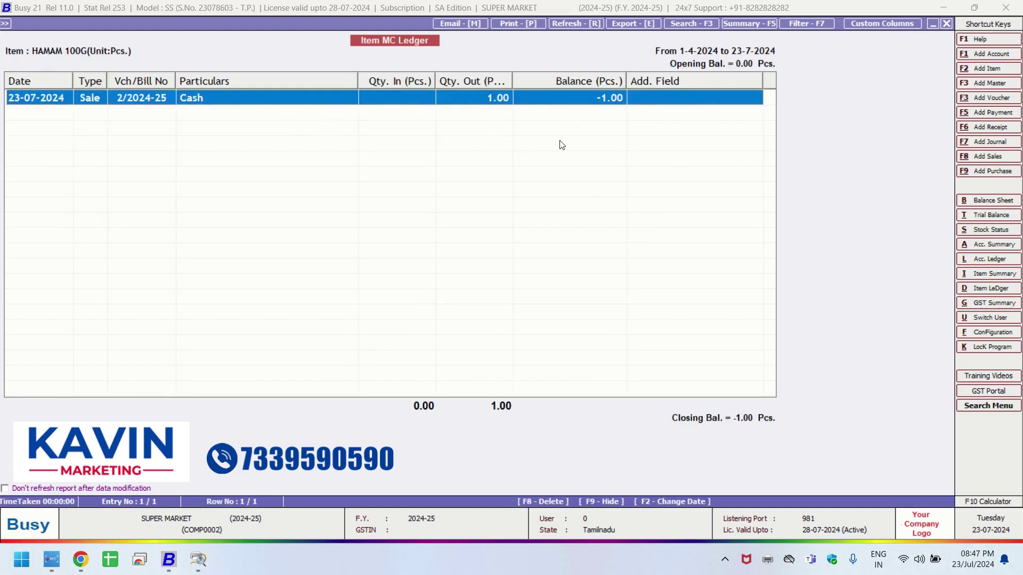
{"action": "key", "text": "Escape"}
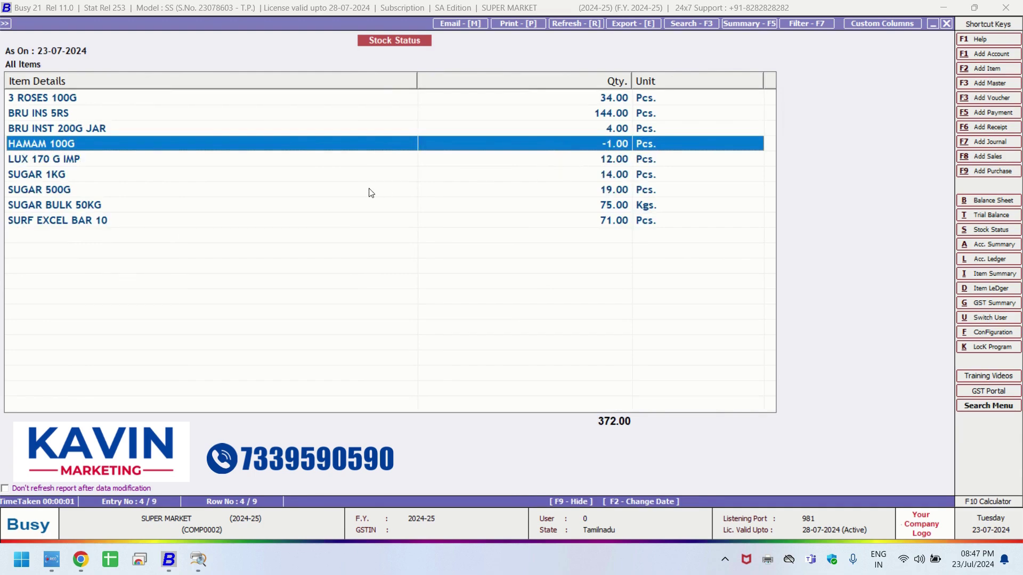
Check the sugar stock: SUGAR BULK 50KG at 75 Kgs, SUGAR 1KG 14, SUGAR 500G 19.
{"action": "left_click", "coordinate": [489, 176]}
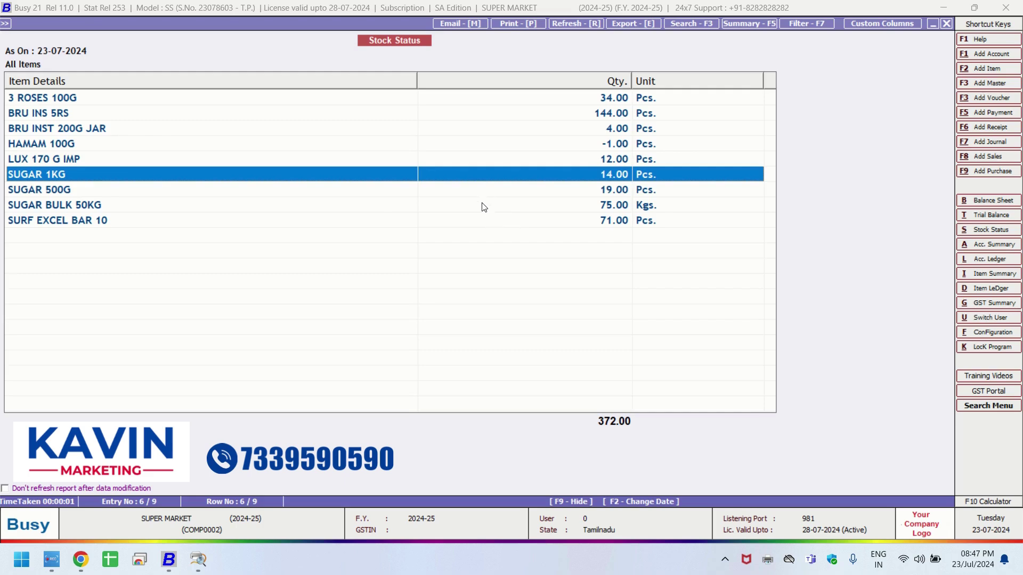
{"action": "left_click", "coordinate": [483, 205]}
{"action": "double_click", "coordinate": [483, 205]}
{"action": "key", "text": "Escape"}
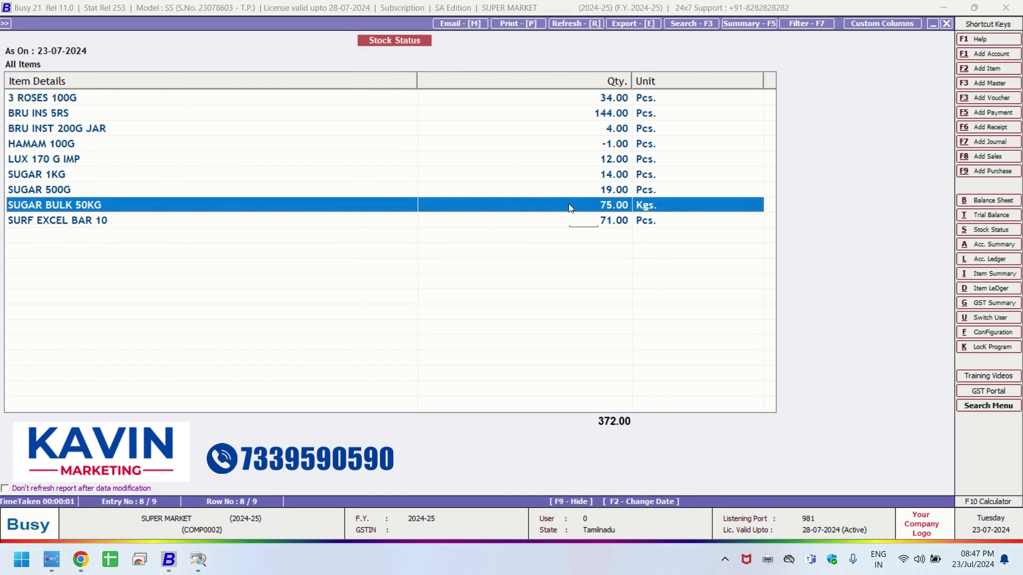
{"action": "double_click", "coordinate": [570, 206]}
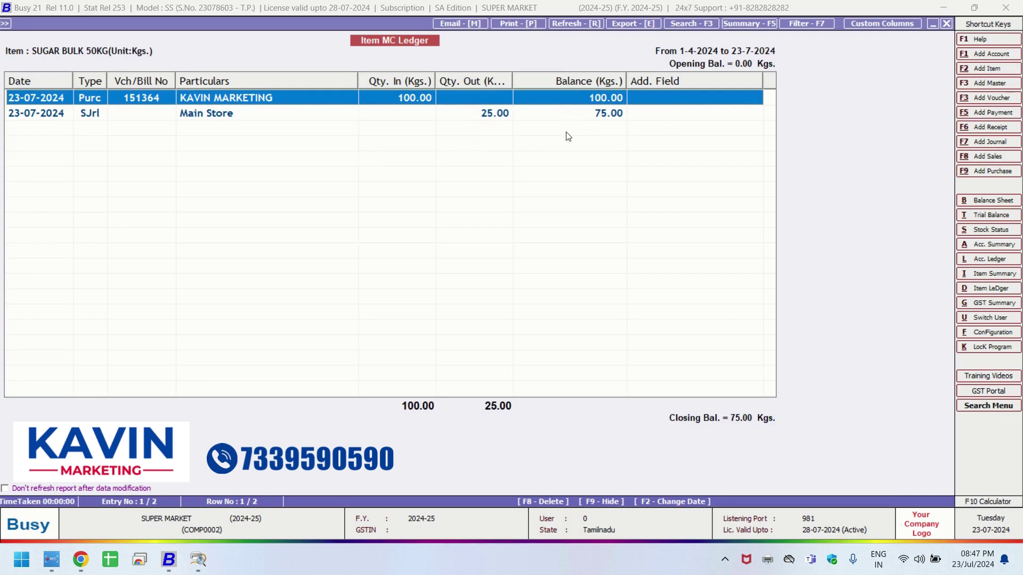
{"action": "key", "text": "Escape"}
{"action": "left_click", "coordinate": [446, 179]}
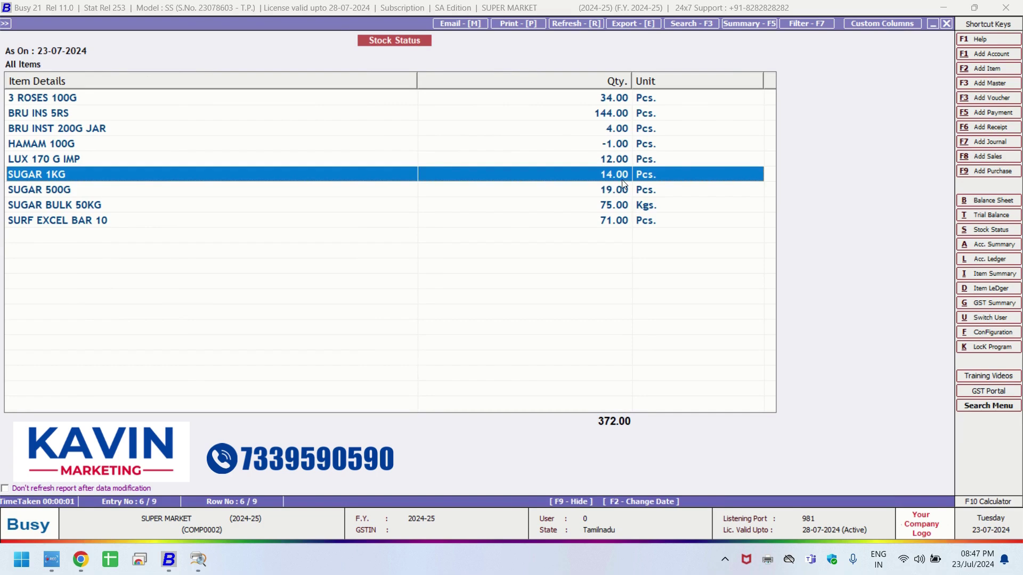
{"action": "left_click", "coordinate": [595, 193]}
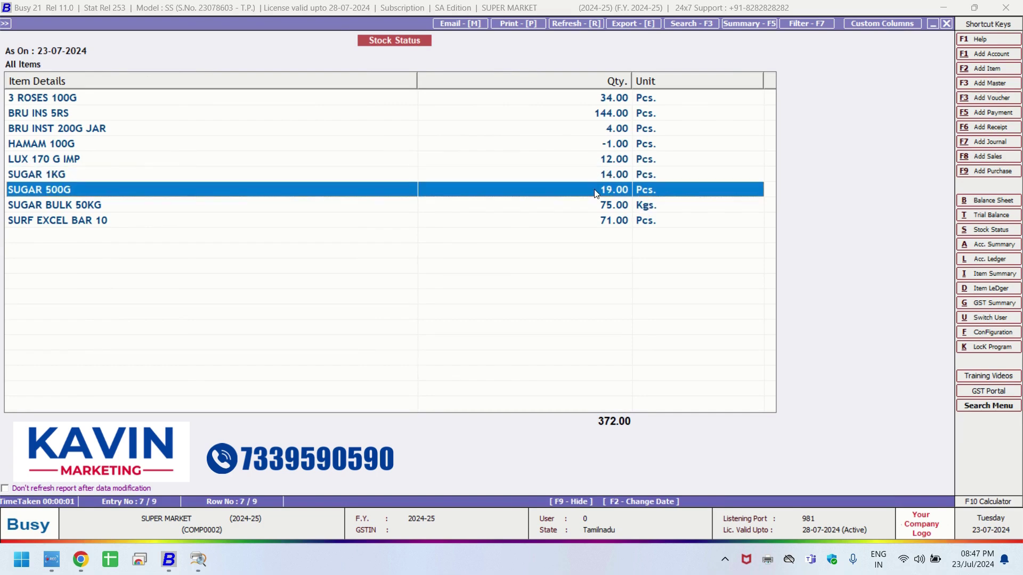
{"action": "left_click_drag", "start_coordinate": [417, 80], "coordinate": [157, 81]}
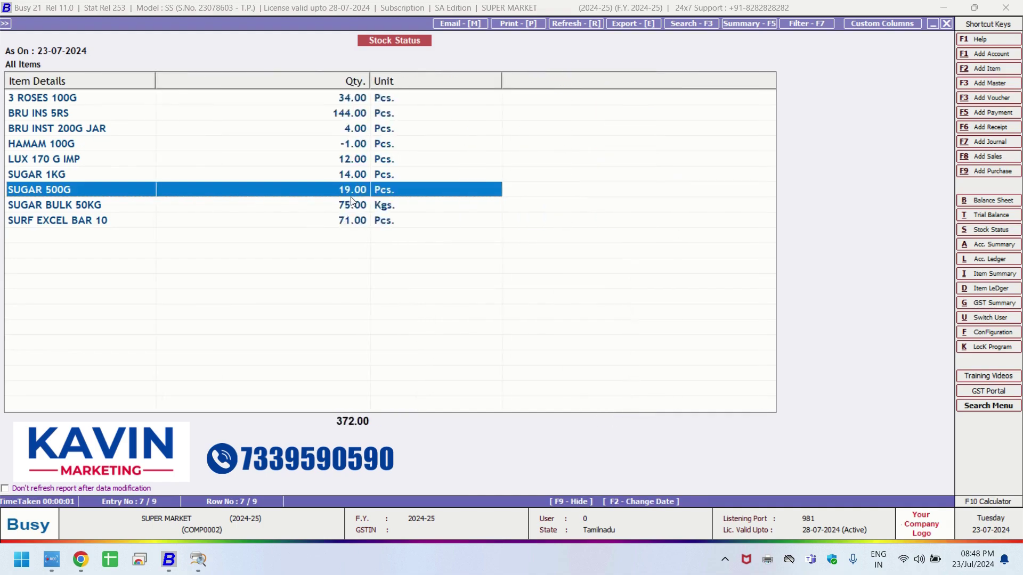
{"action": "key", "text": "Escape"}
{"action": "key", "text": "Escape"}
{"action": "key", "text": "Escape"}
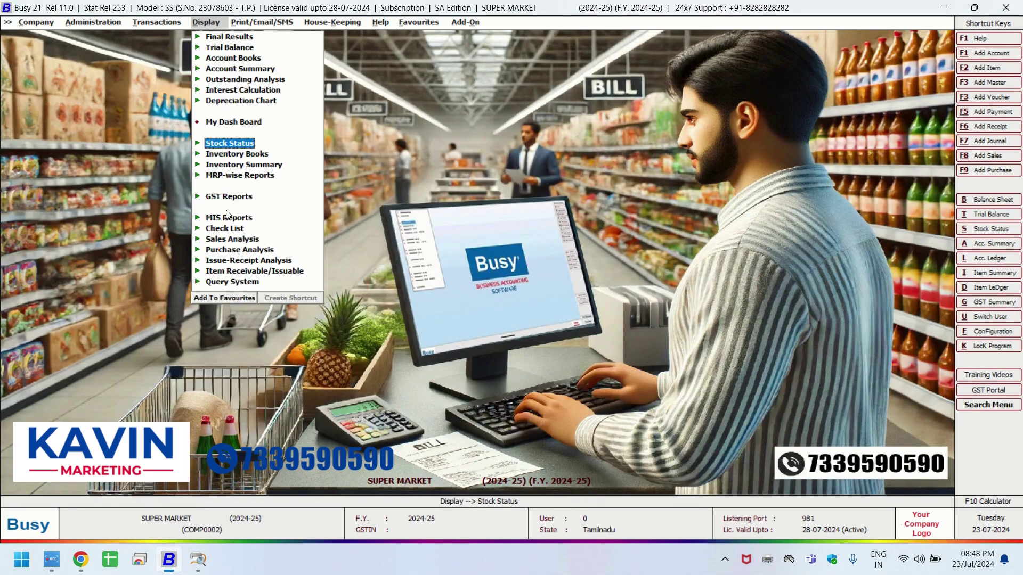
Run Bill-wise Profitability on Last Purchase cost, showing 162.65 total profit and 19.33% average GP.
{"action": "left_click", "coordinate": [228, 218]}
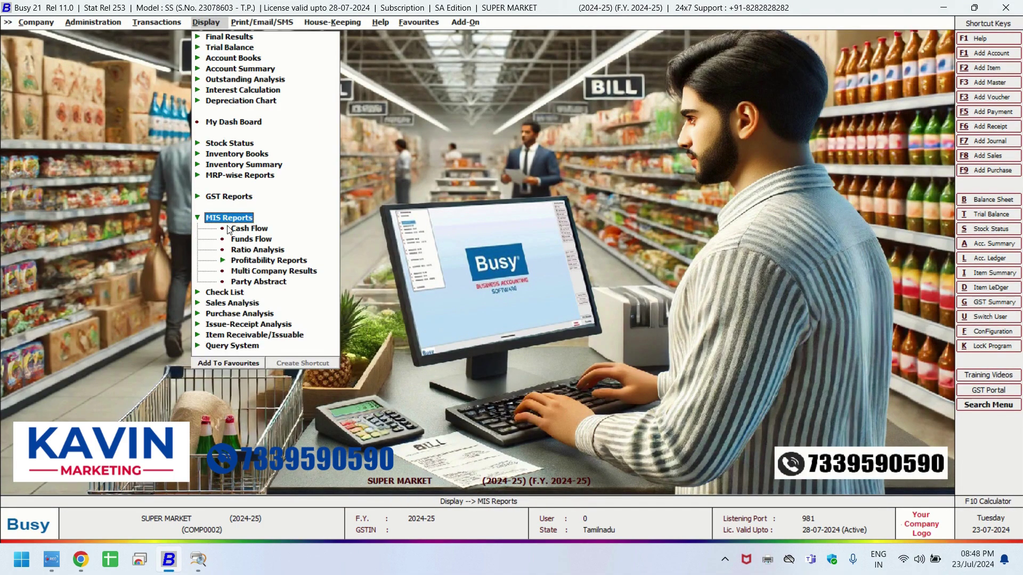
{"action": "left_click", "coordinate": [250, 261]}
{"action": "left_click", "coordinate": [271, 272]}
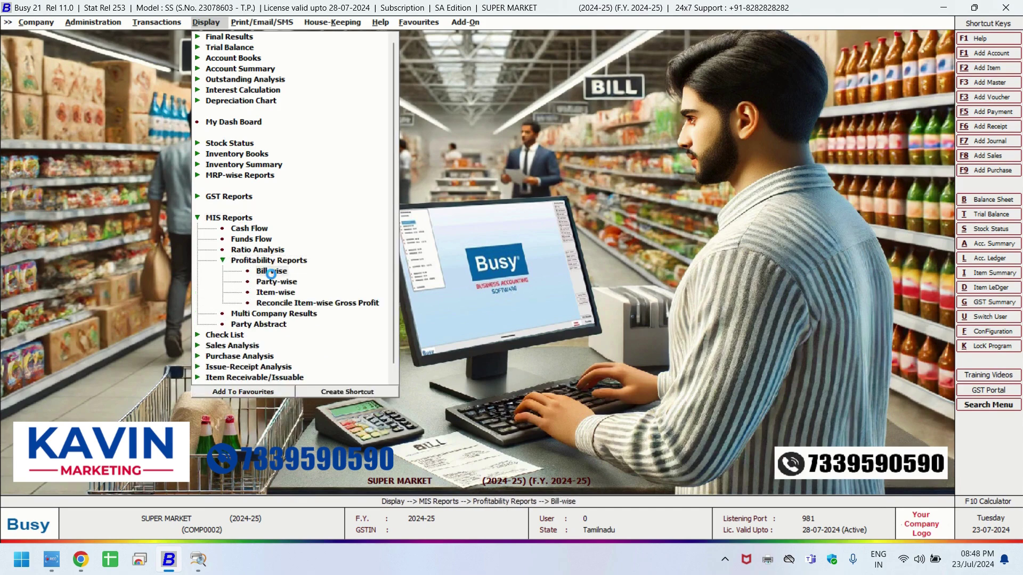
{"action": "key", "text": "Return"}
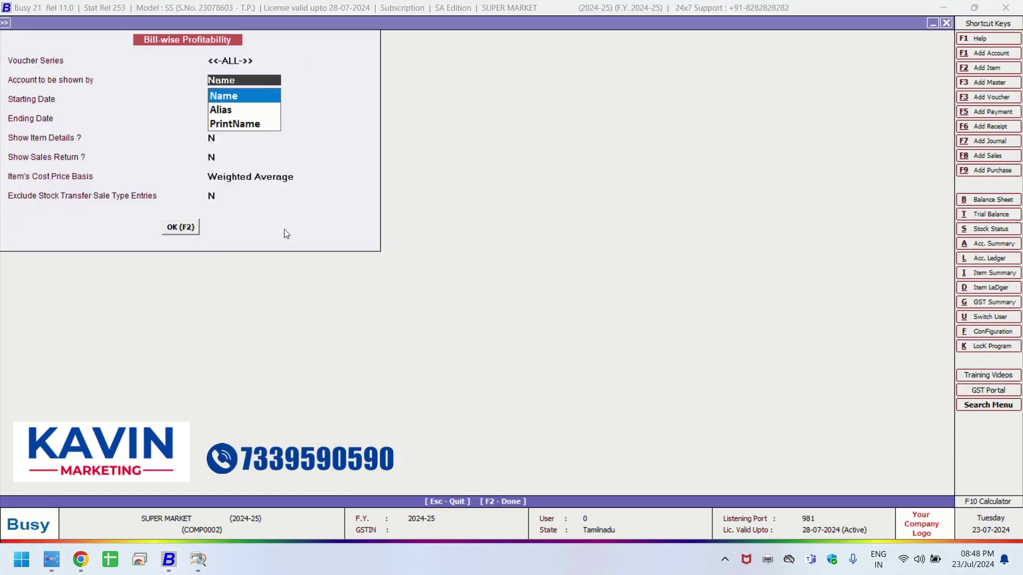
{"action": "key", "text": "Return"}
{"action": "key", "text": "Return"}
{"action": "key", "text": "Return"}
{"action": "key", "text": "Return"}
{"action": "key", "text": "Return"}
{"action": "left_click", "coordinate": [247, 223]}
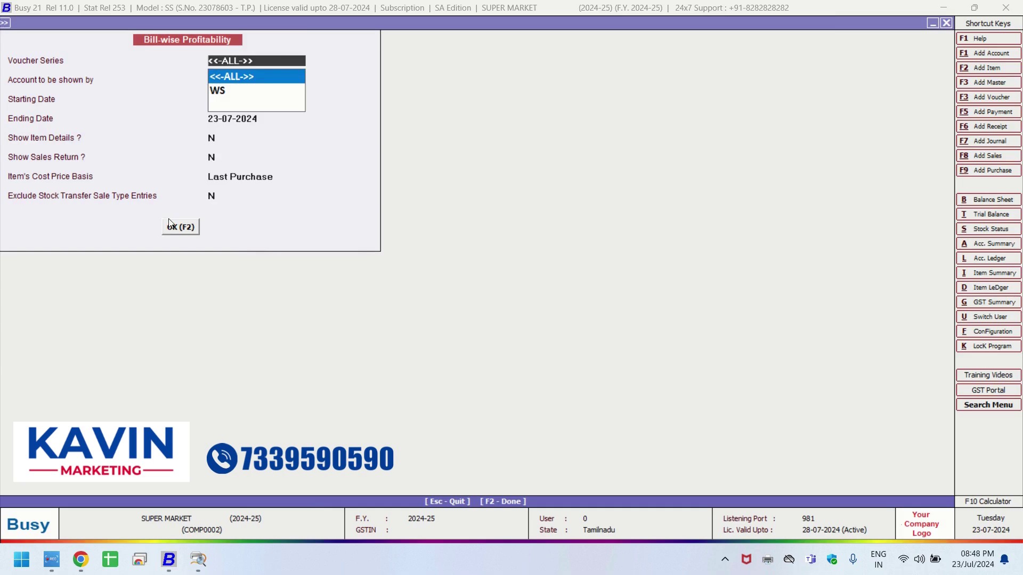
{"action": "left_click", "coordinate": [170, 226]}
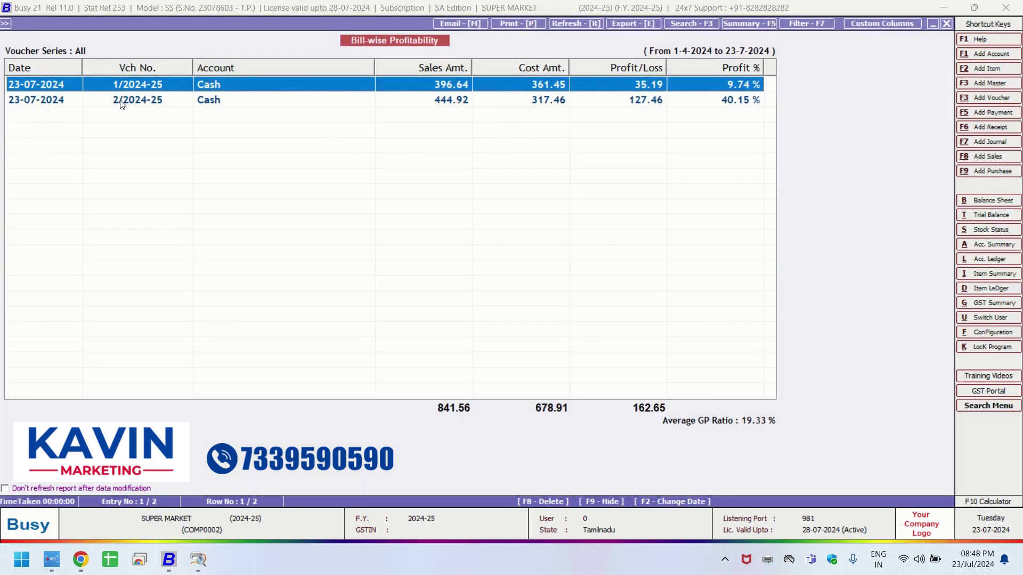
{"action": "left_click_drag", "start_coordinate": [374, 68], "coordinate": [302, 78]}
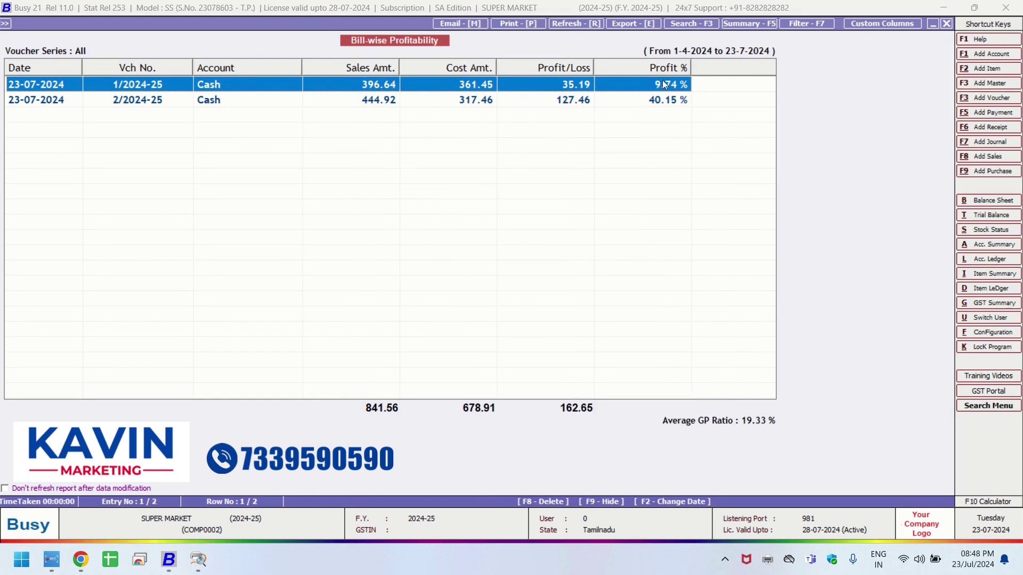
{"action": "key", "text": "Escape"}
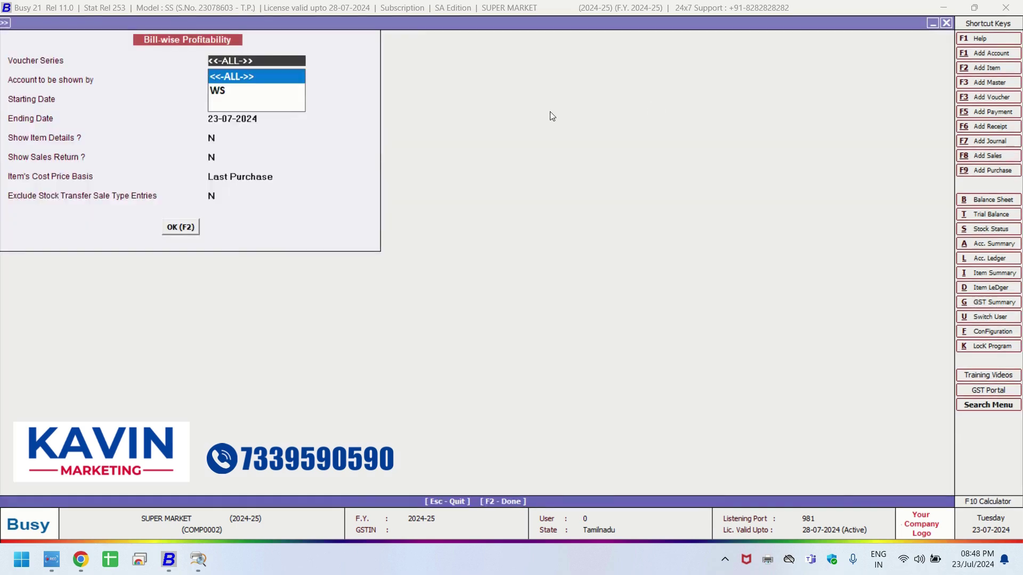
{"action": "key", "text": "Escape"}
{"action": "key", "text": "Escape"}
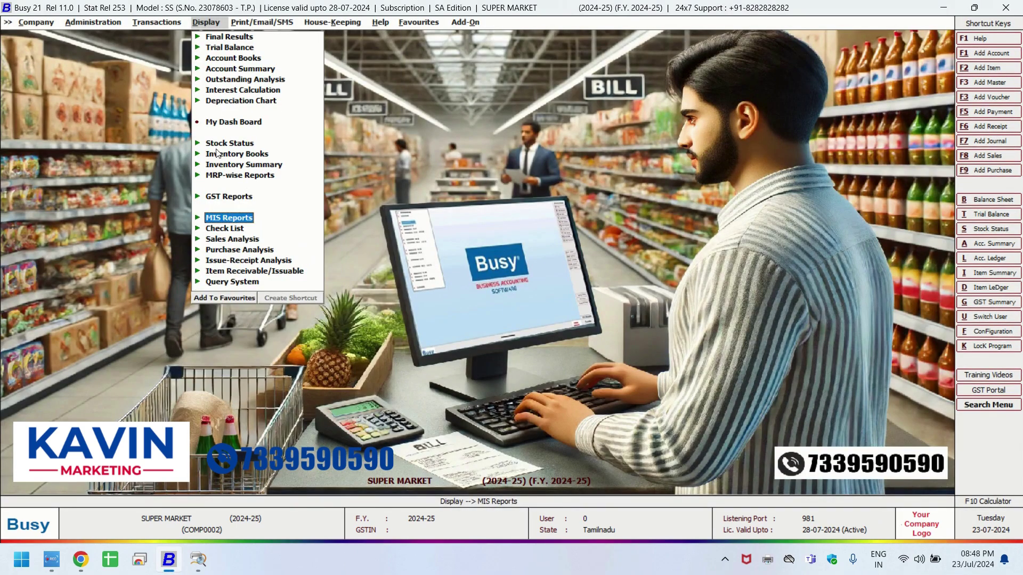
Browse the GST registers, returns and MRP-wise reports, then collapse the GST Reports group.
{"action": "left_click", "coordinate": [215, 197]}
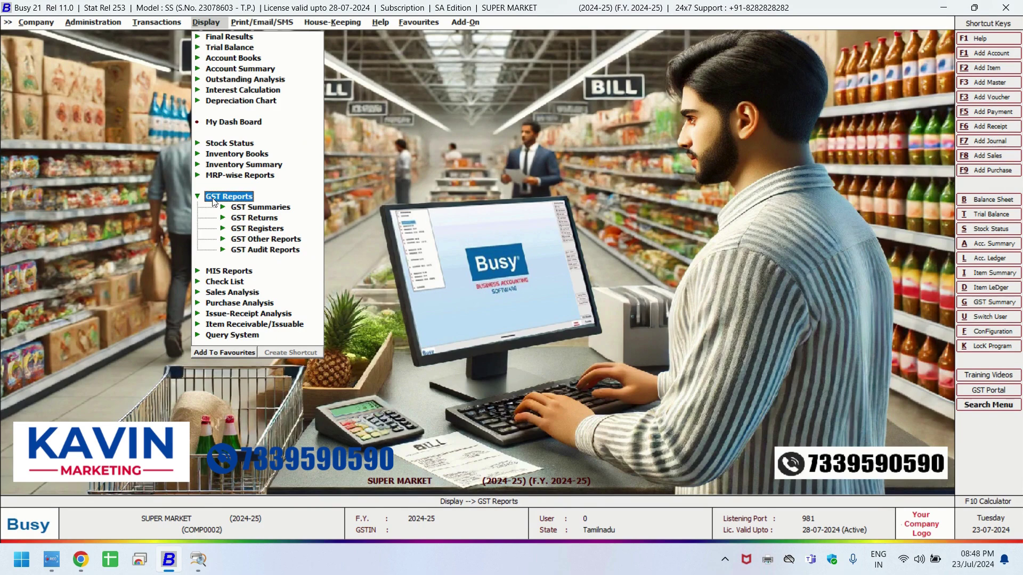
{"action": "left_click", "coordinate": [250, 229]}
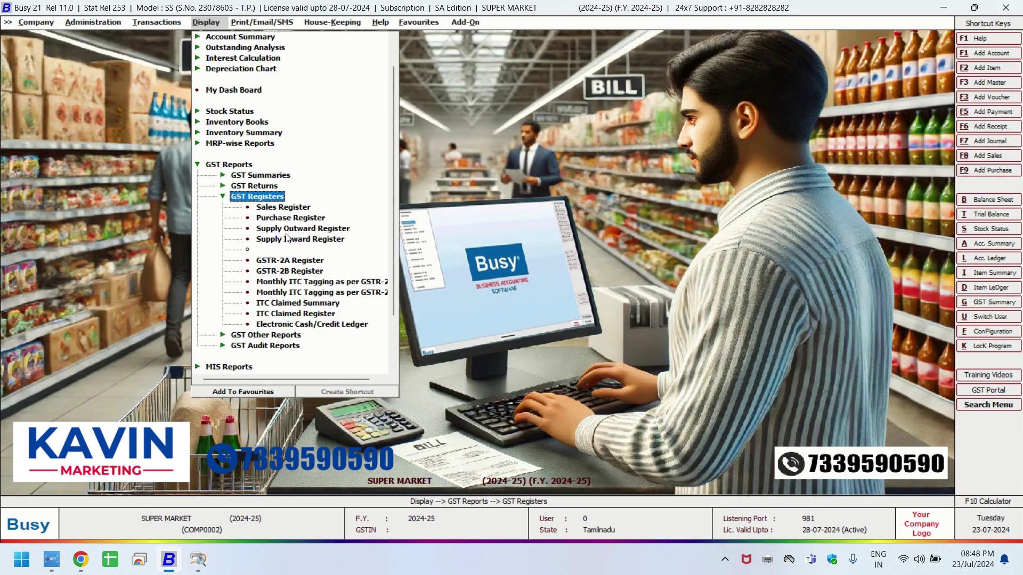
{"action": "left_click", "coordinate": [260, 188]}
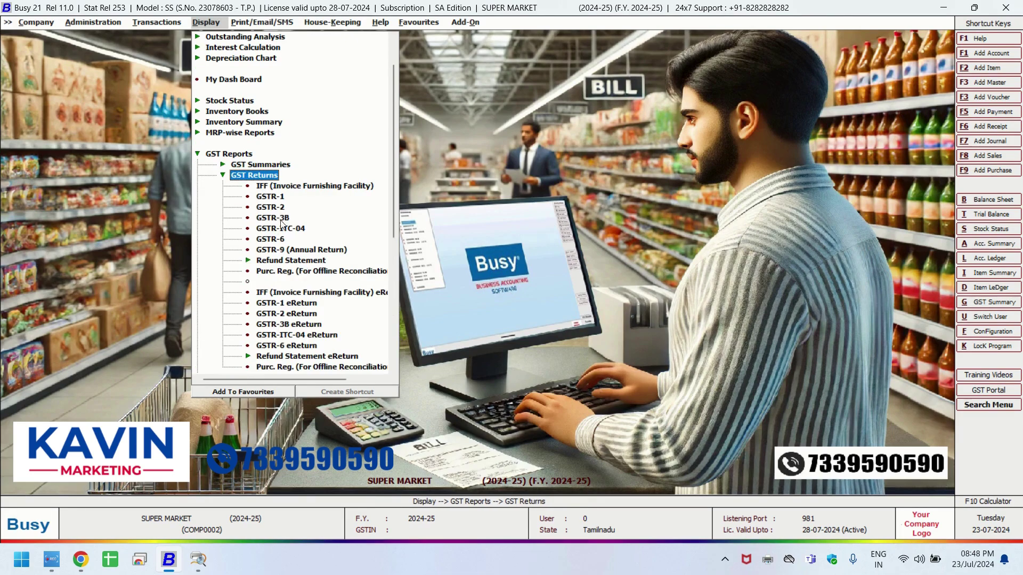
{"action": "left_click", "coordinate": [260, 176]}
{"action": "left_click", "coordinate": [257, 186]}
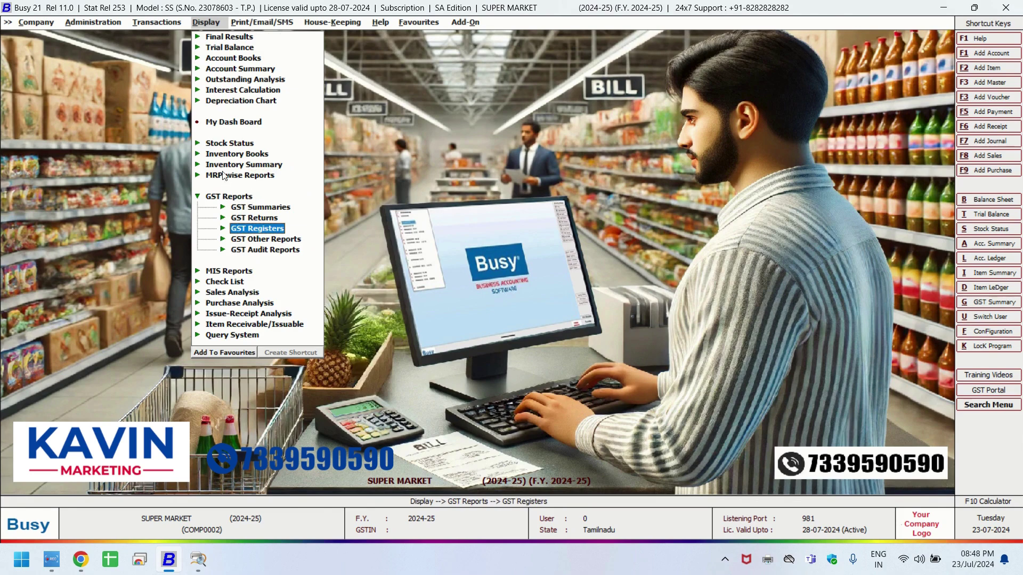
{"action": "left_click", "coordinate": [227, 176]}
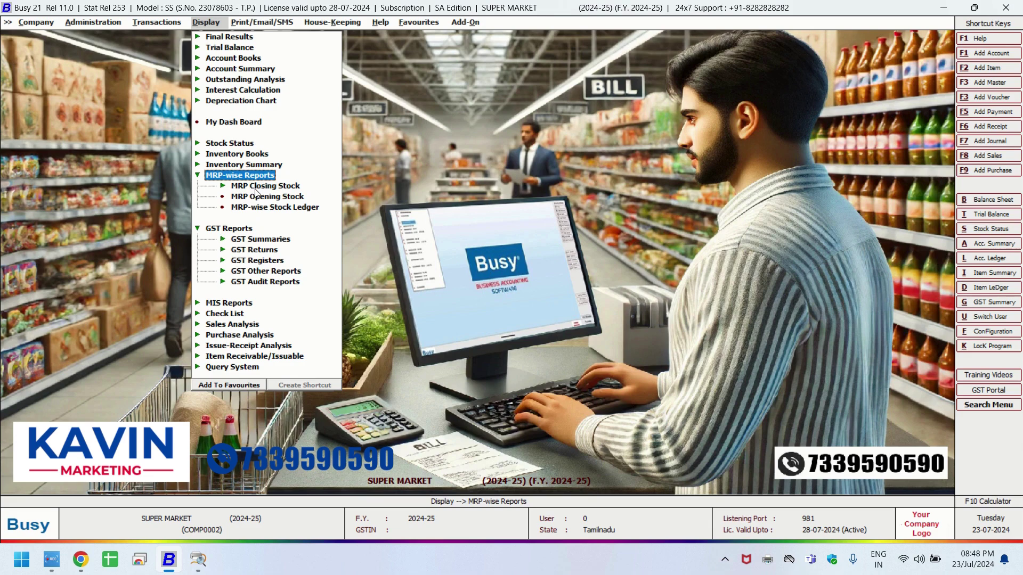
{"action": "left_click", "coordinate": [231, 177]}
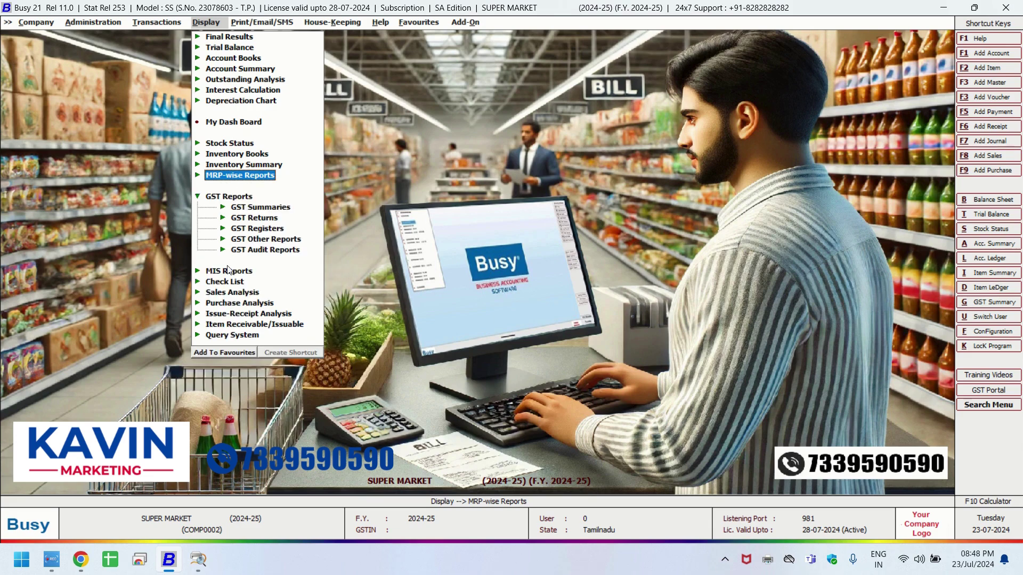
{"action": "left_click", "coordinate": [213, 196]}
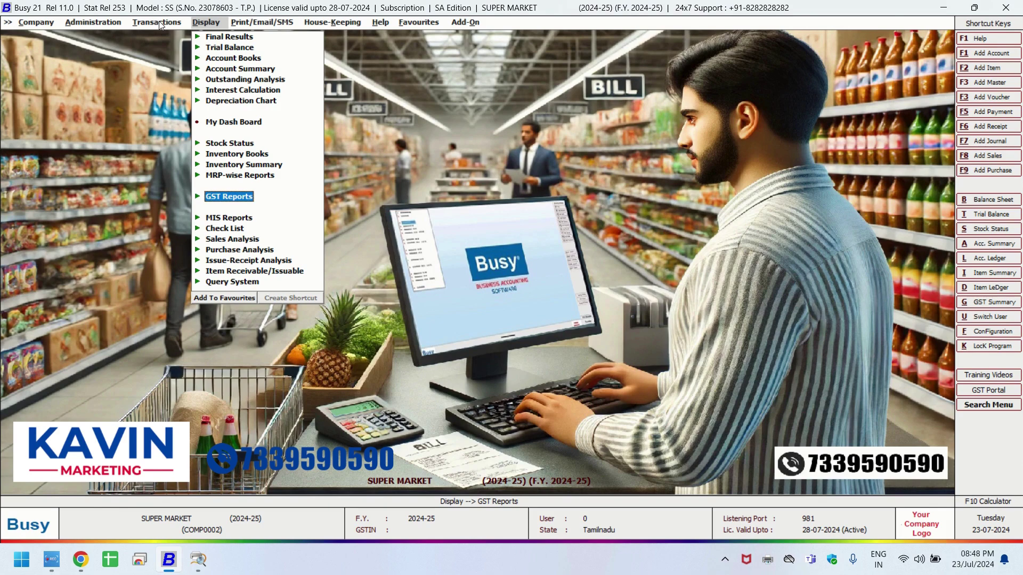
Start a new Cash payment voucher paying 500 to KAVIN MARKETING.
{"action": "left_click", "coordinate": [160, 23]}
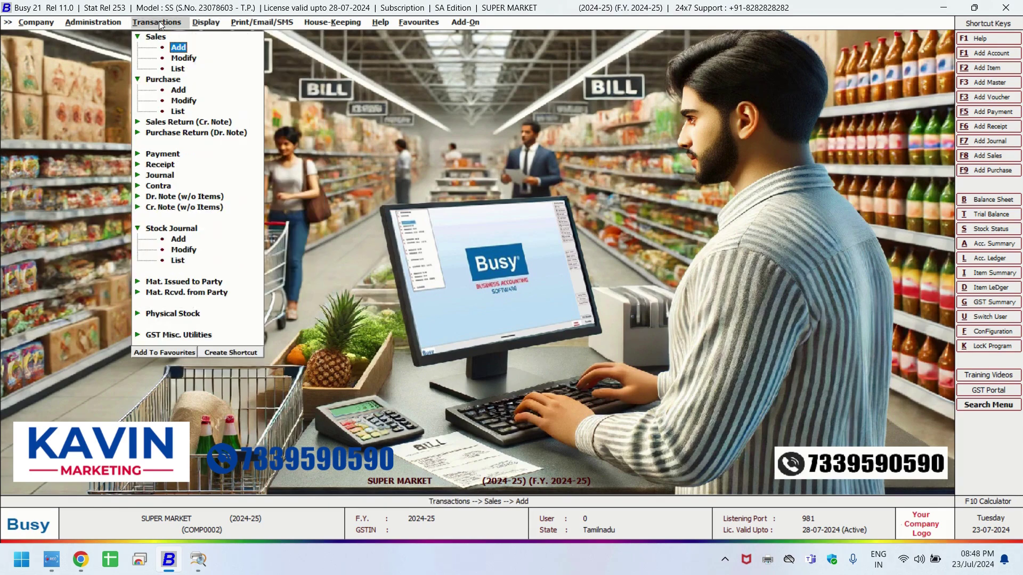
{"action": "left_click", "coordinate": [173, 157]}
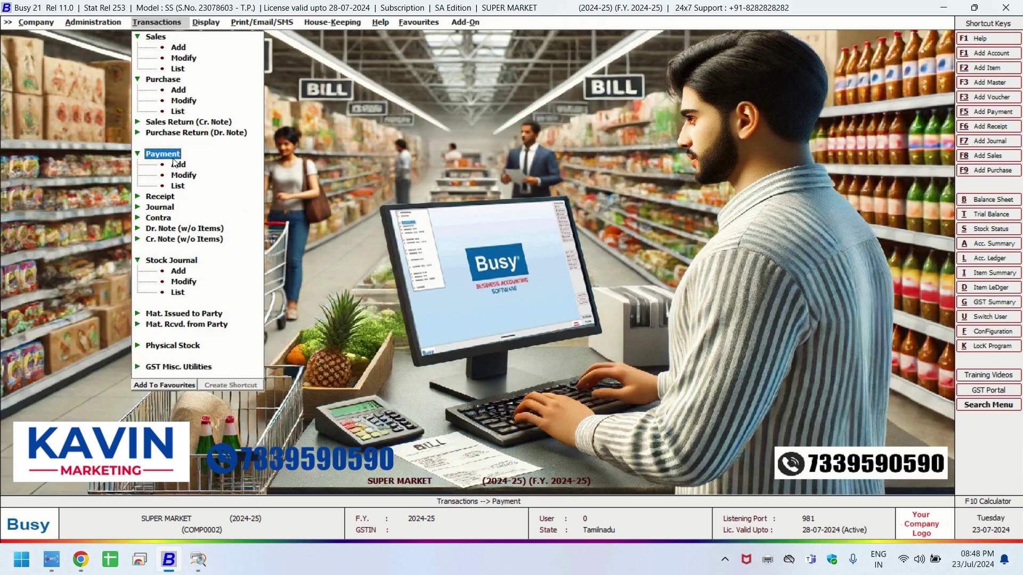
{"action": "left_click", "coordinate": [180, 165]}
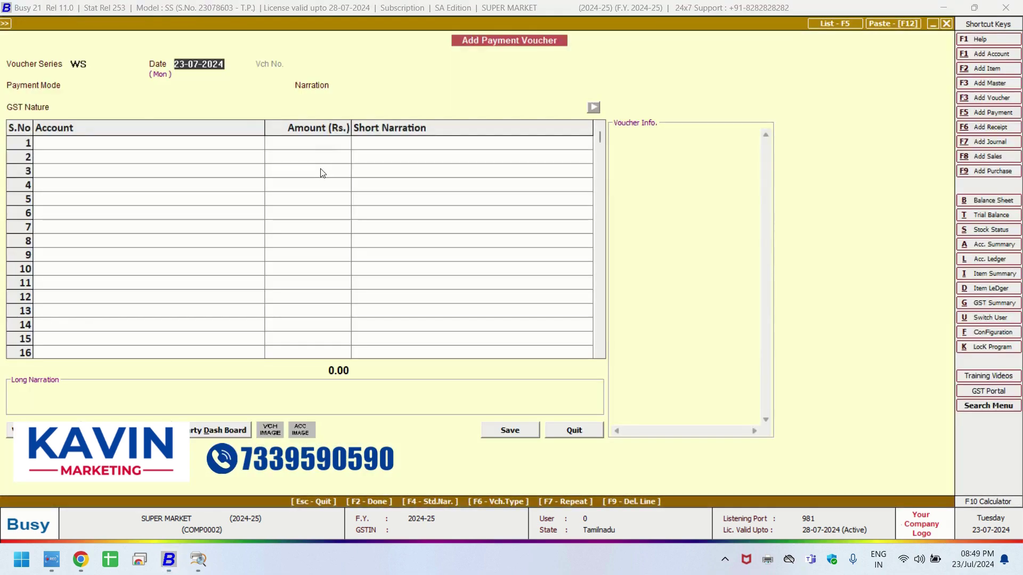
{"action": "key", "text": "Return"}
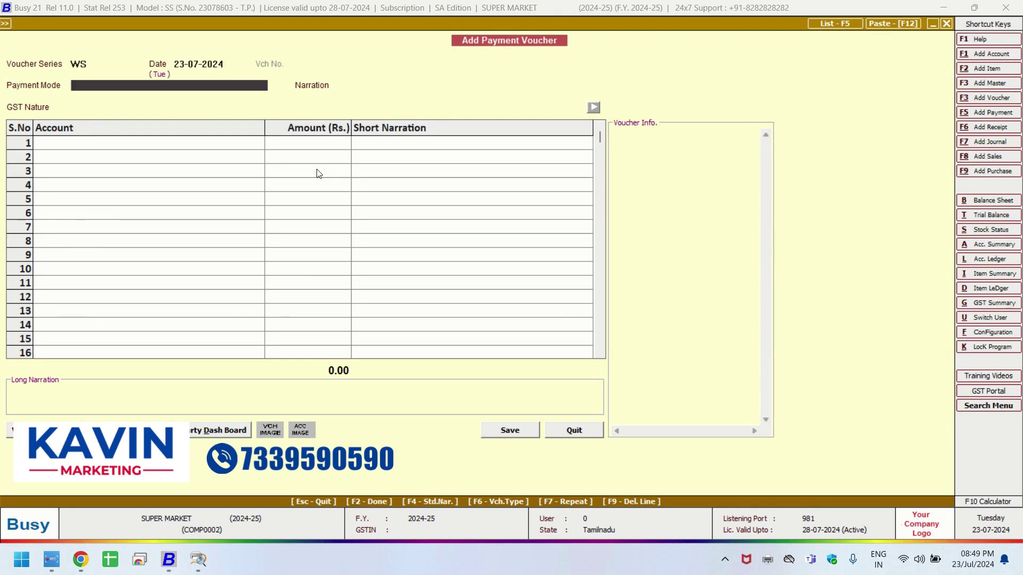
{"action": "key", "text": "Down"}
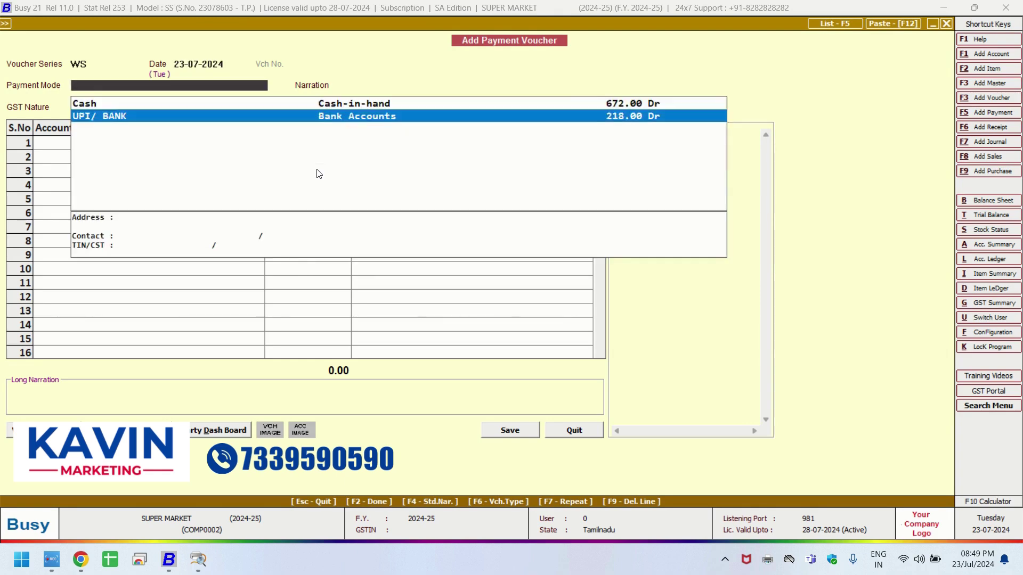
{"action": "key", "text": "Up"}
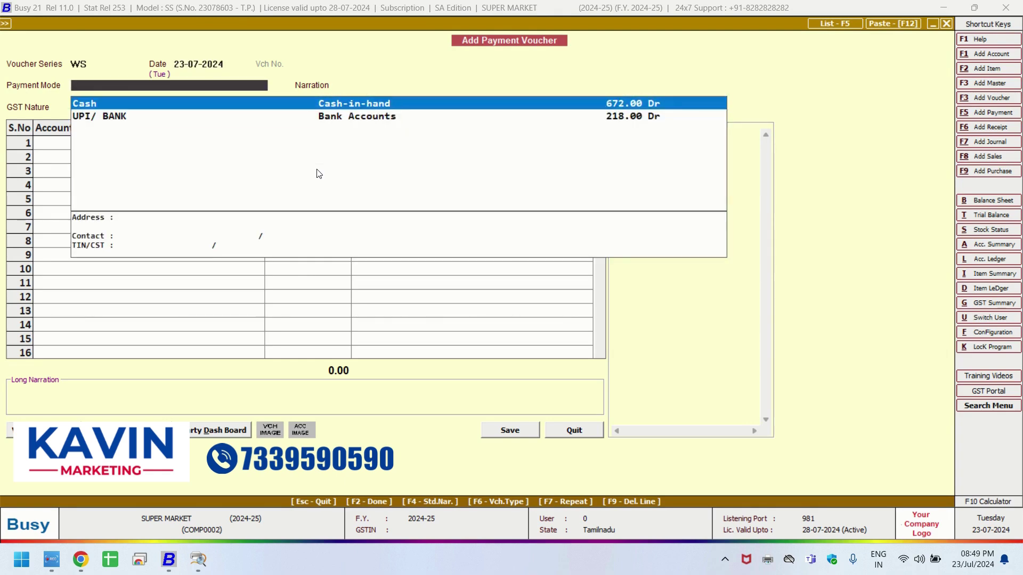
{"action": "key", "text": "Return"}
{"action": "key", "text": "Return"}
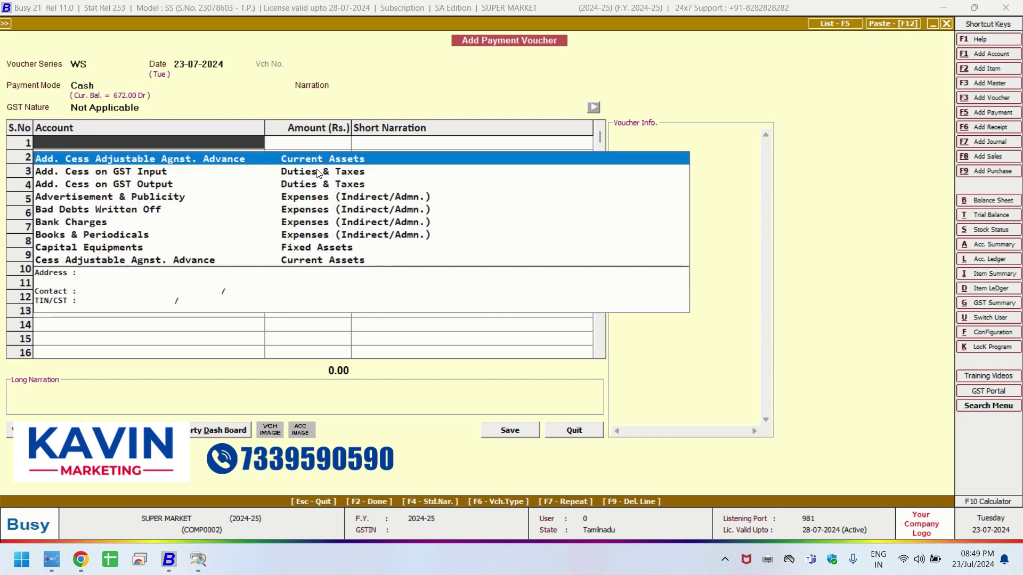
{"action": "type", "text": "KAV"}
{"action": "key", "text": "Return"}
{"action": "type", "text": "500"}
{"action": "key", "text": "Return"}
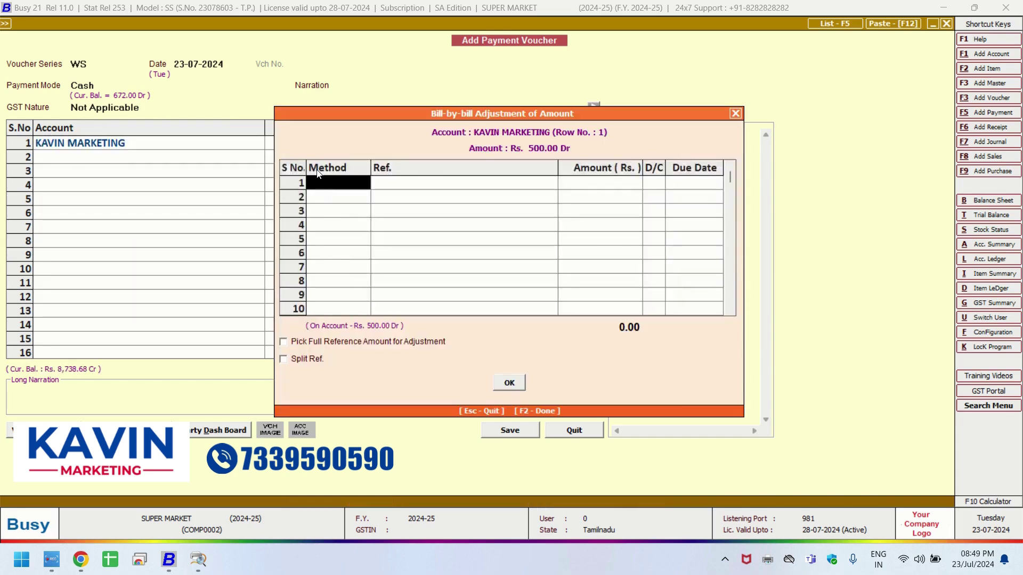
Adjust the 500 payment against bill 1515 and save the voucher.
{"action": "key", "text": "Return"}
{"action": "key", "text": "Return"}
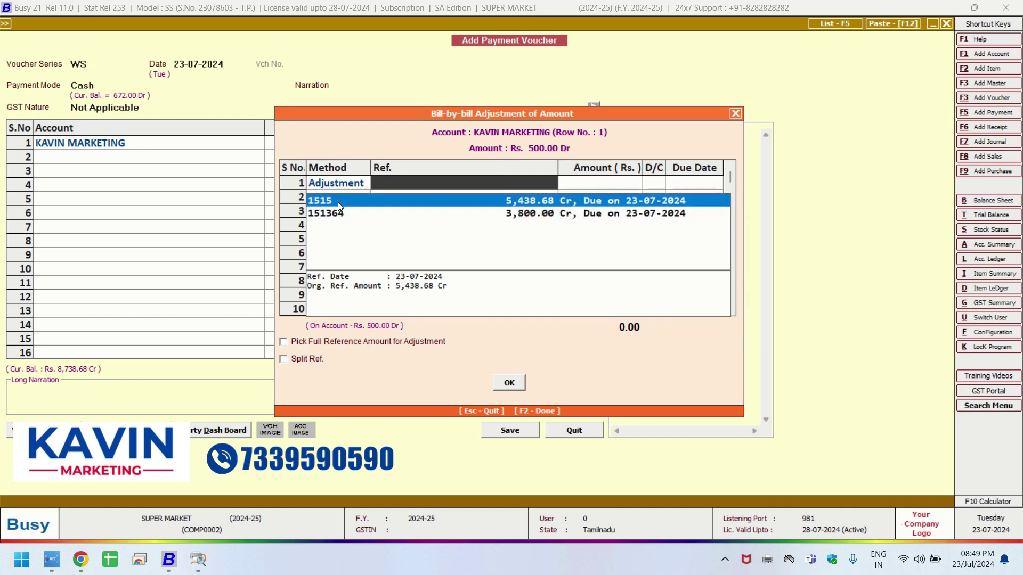
{"action": "key", "text": "Down"}
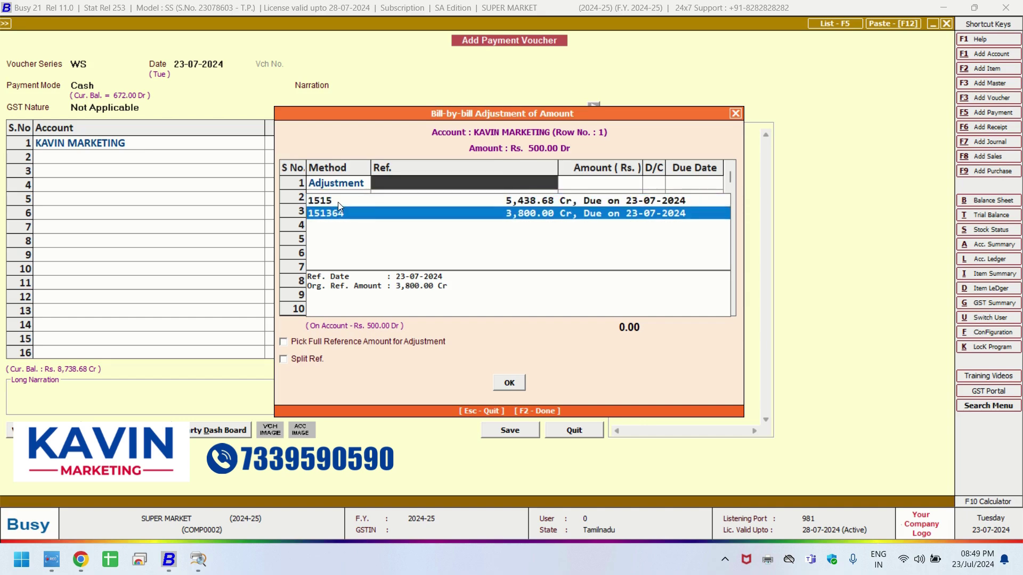
{"action": "key", "text": "Up"}
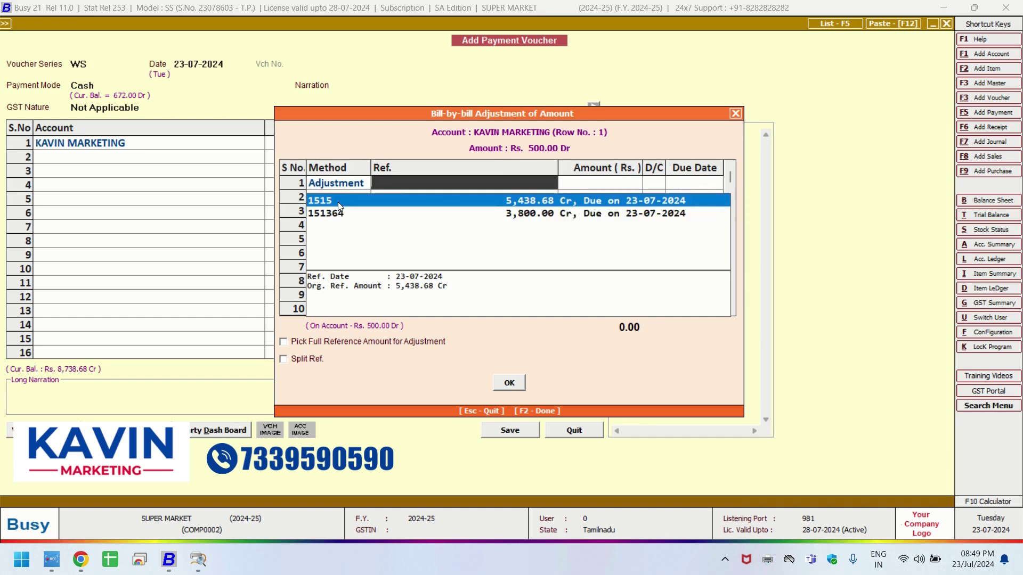
{"action": "key", "text": "Down"}
{"action": "key", "text": "Up"}
{"action": "key", "text": "Down"}
{"action": "key", "text": "Up"}
{"action": "key", "text": "Return"}
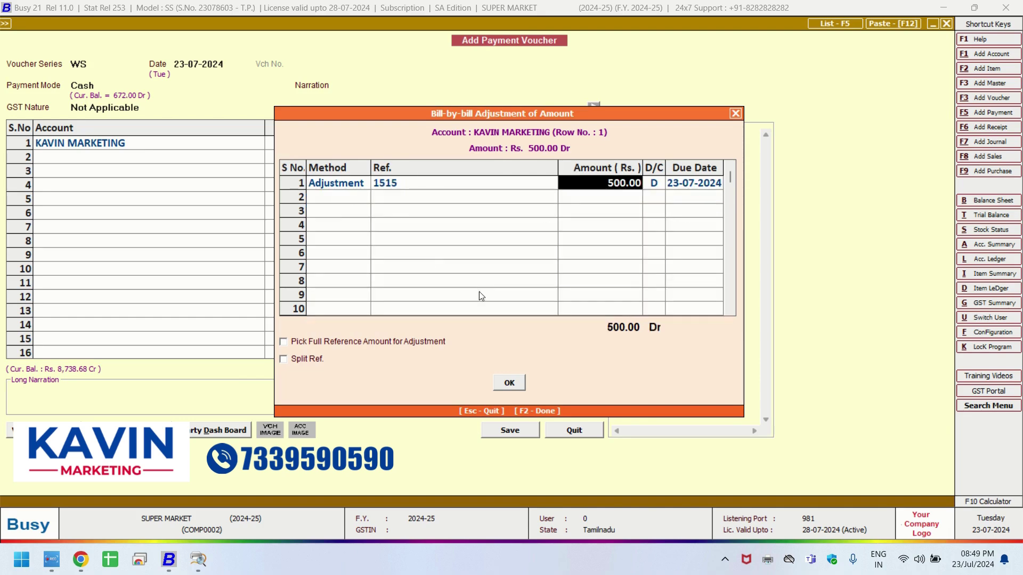
{"action": "left_click", "coordinate": [509, 383]}
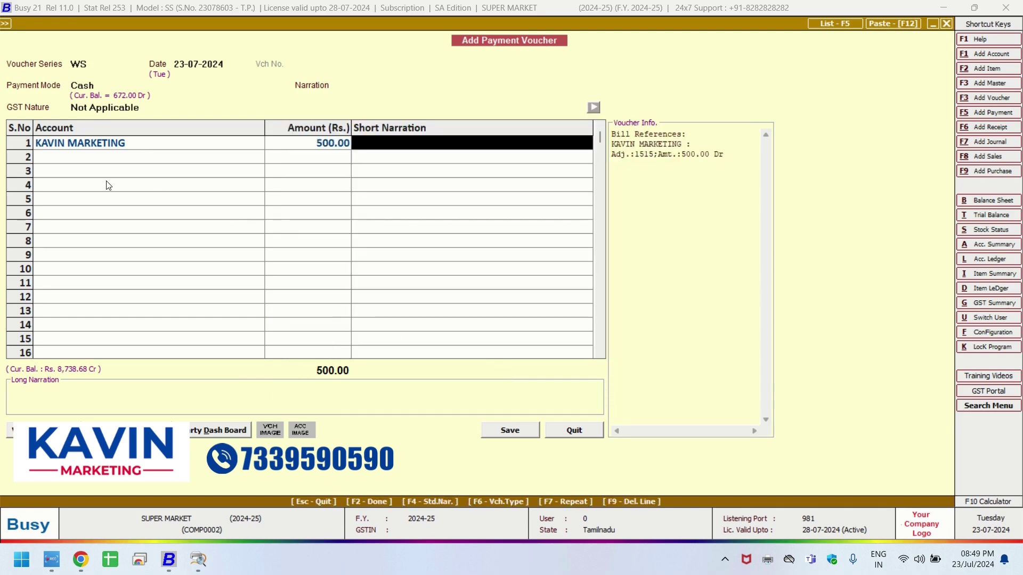
{"action": "left_click", "coordinate": [511, 430]}
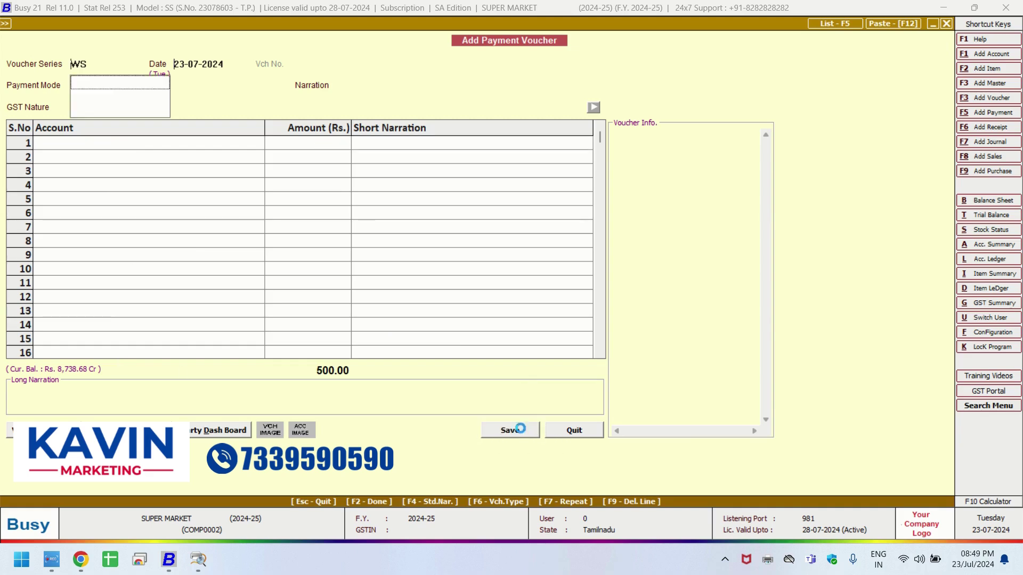
{"action": "left_click", "coordinate": [985, 263]}
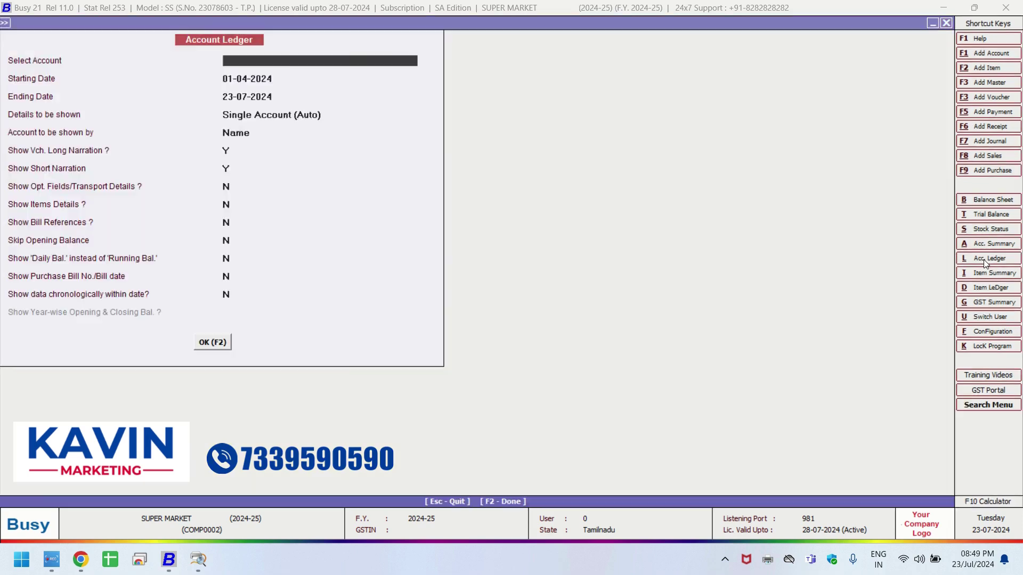
{"action": "key", "text": "Return"}
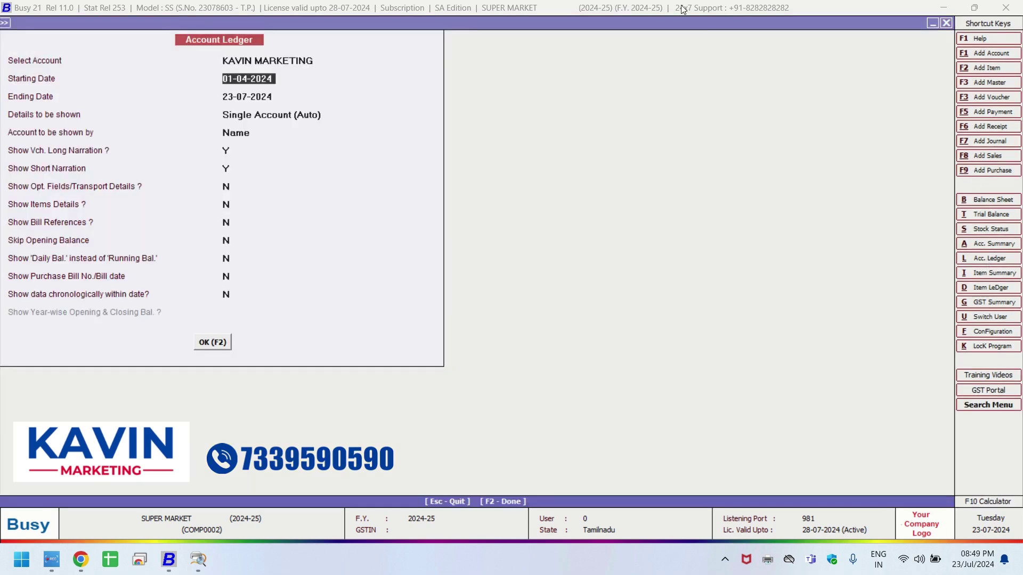
{"action": "left_click", "coordinate": [217, 347]}
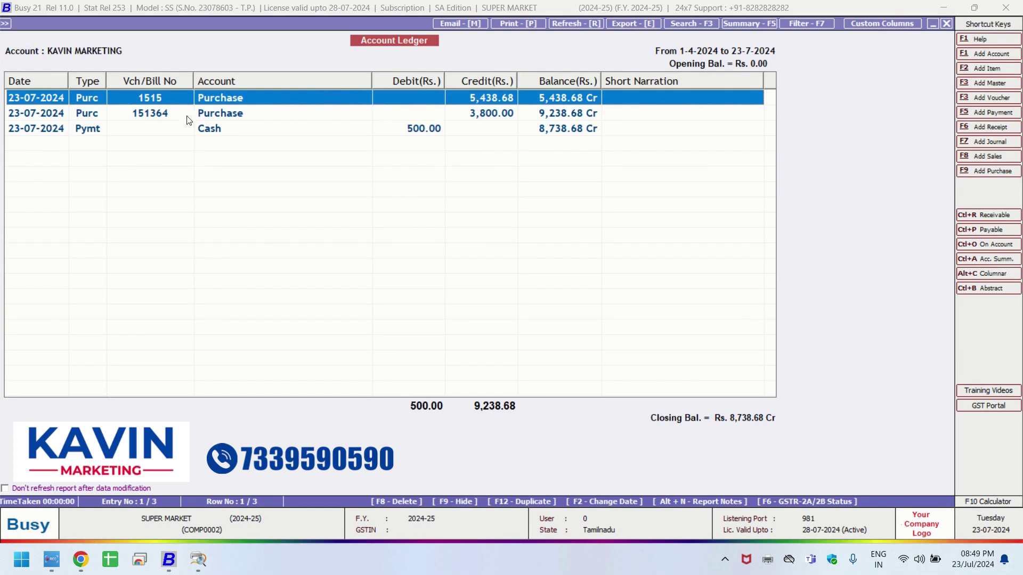
{"action": "left_click", "coordinate": [476, 114]}
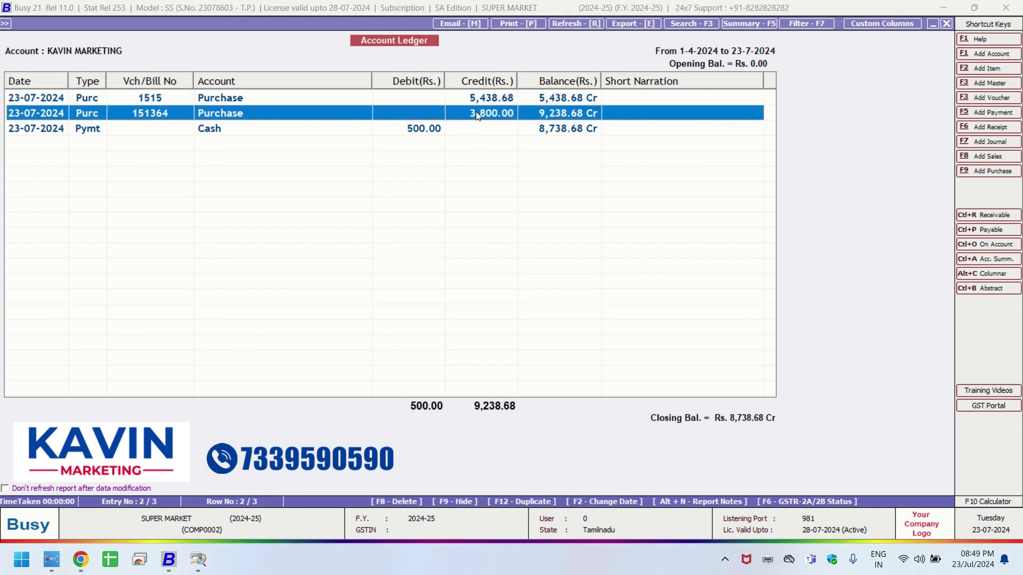
{"action": "left_click", "coordinate": [35, 126]}
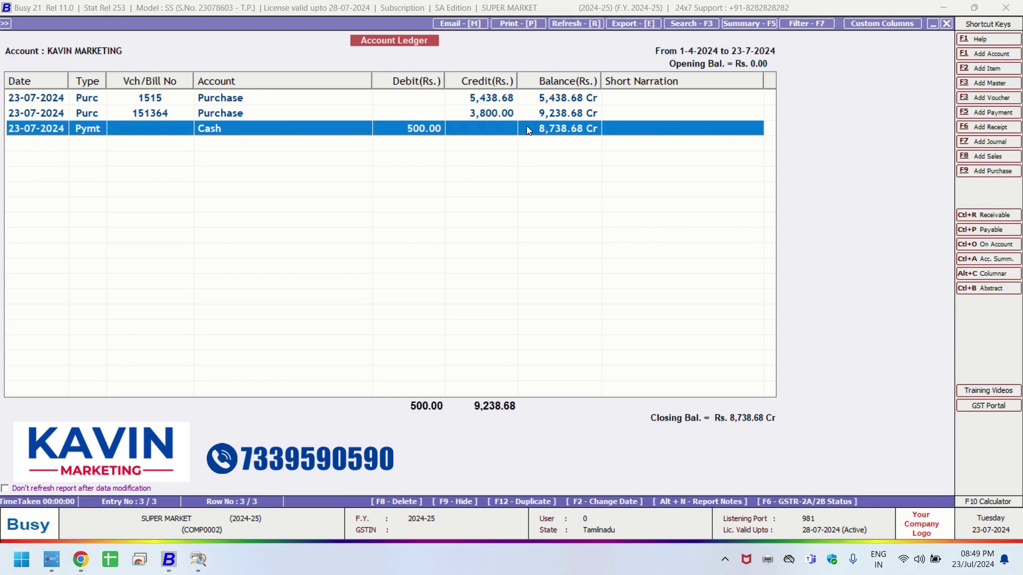
{"action": "key", "text": "F5"}
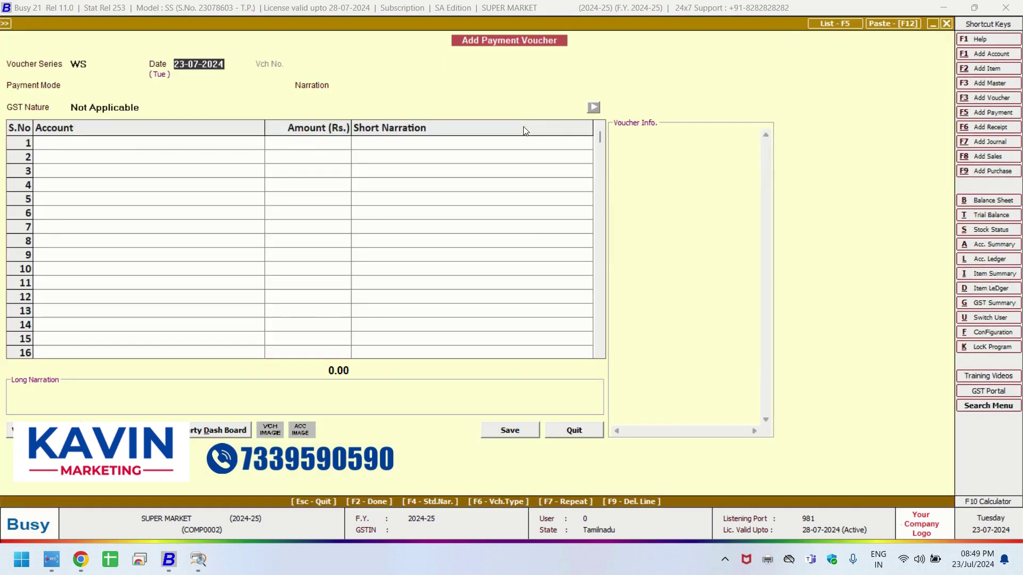
Quit the empty payment voucher and collapse the Sales, Purchase, Payment and Stock Journal menus.
{"action": "key", "text": "Escape"}
{"action": "key", "text": "Return"}
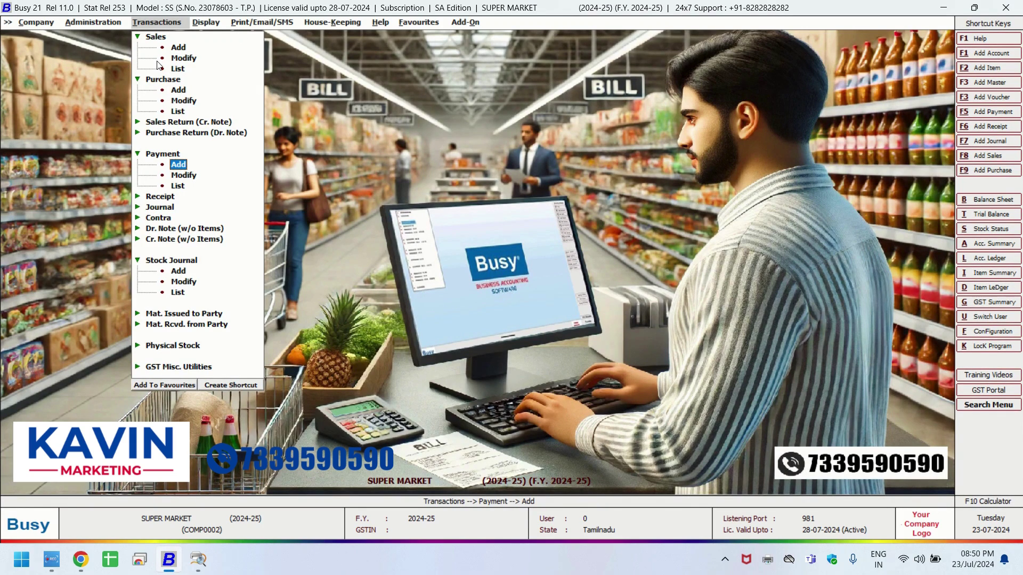
{"action": "left_click", "coordinate": [156, 36]}
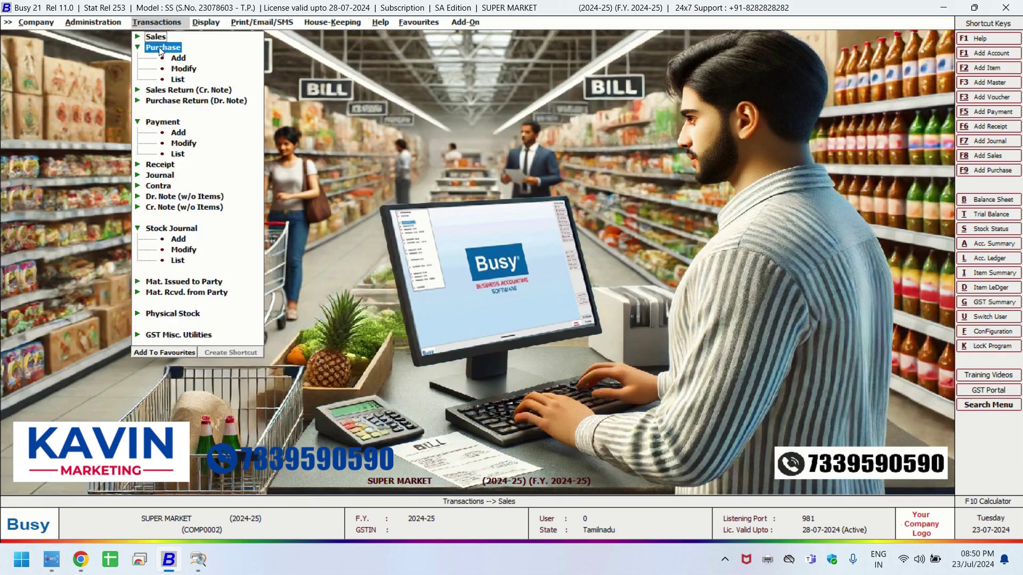
{"action": "left_click", "coordinate": [161, 48]}
{"action": "left_click", "coordinate": [163, 91]}
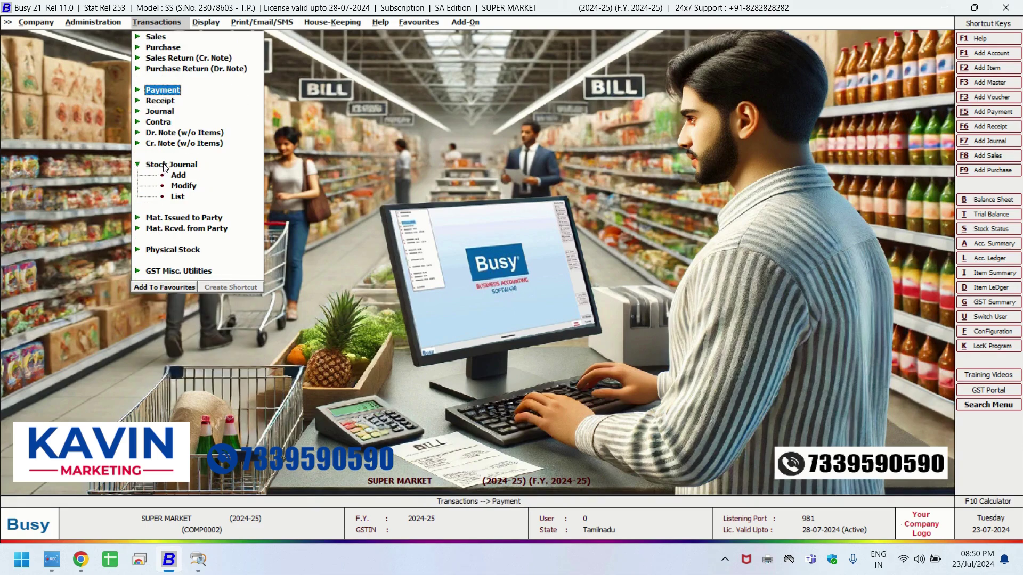
{"action": "left_click", "coordinate": [165, 165]}
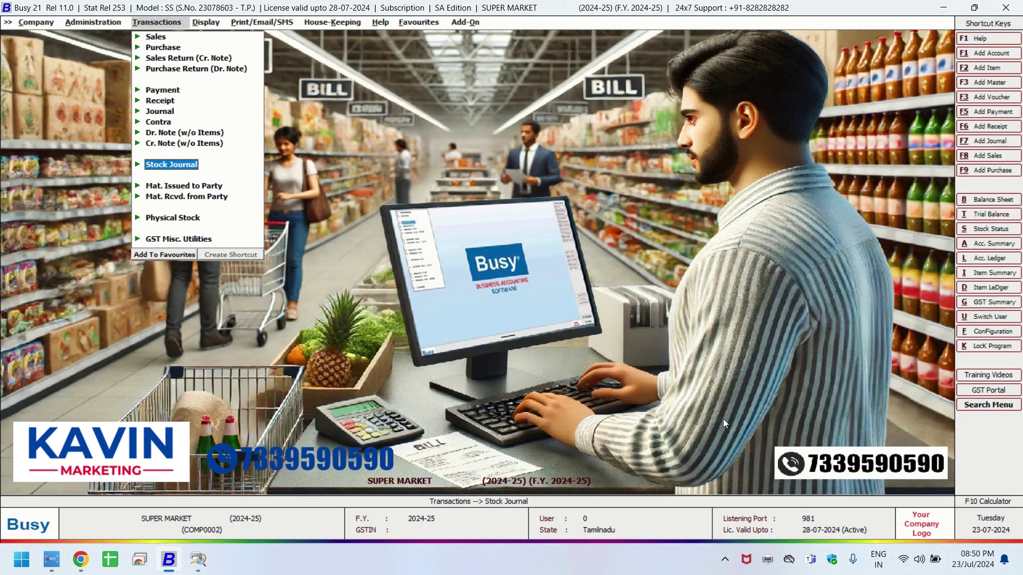
{"action": "left_click", "coordinate": [51, 560]}
{"action": "left_click", "coordinate": [689, 261]}
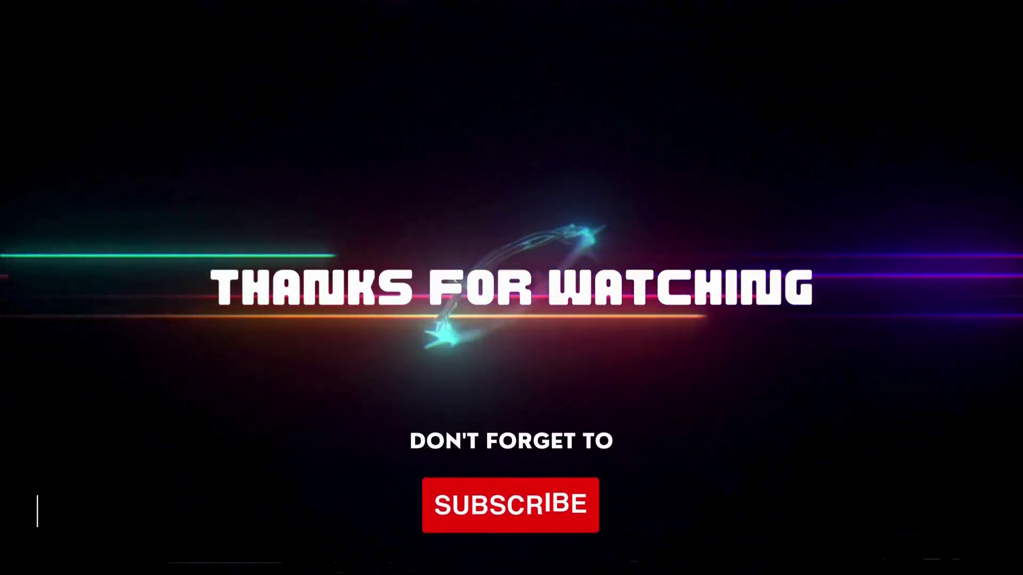